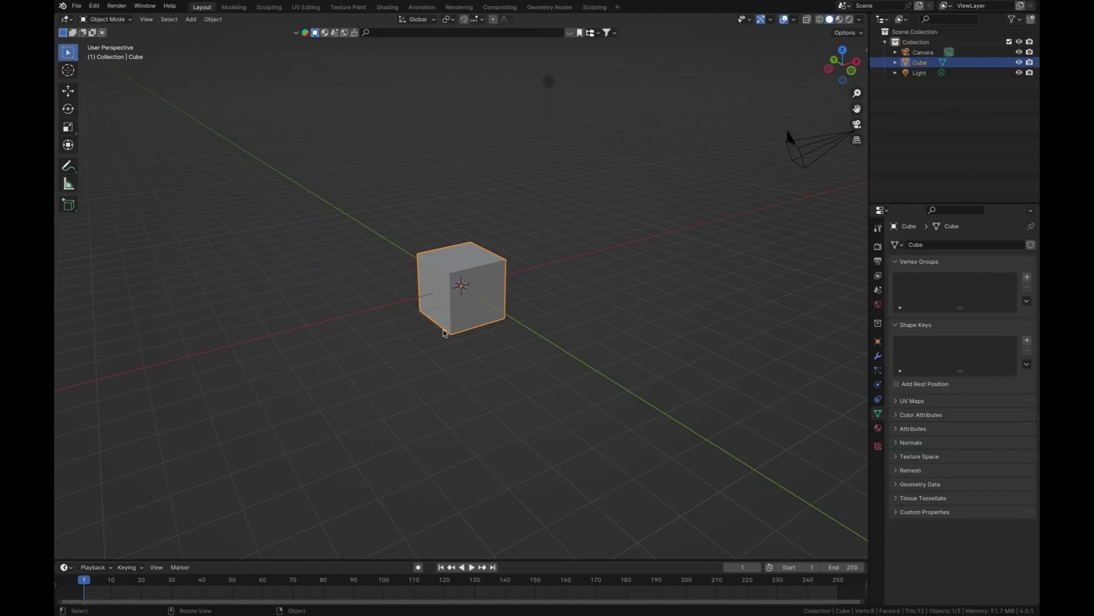
- Delete the default cube and add a new text object at the origin
{"action": "key", "text": "x"}
{"action": "left_click", "coordinate": [449, 323]}
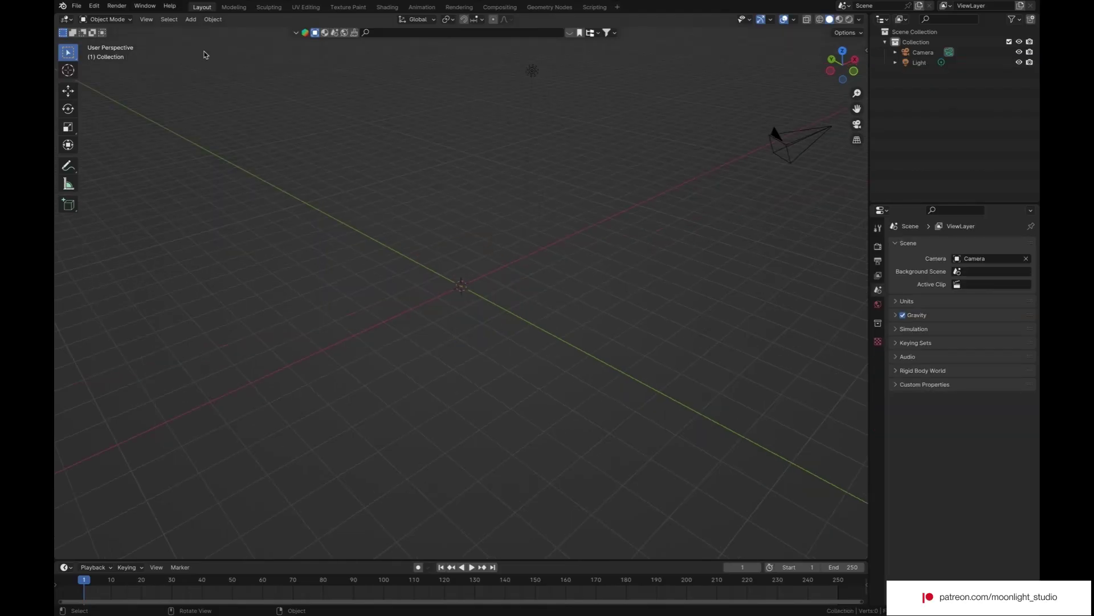
{"action": "left_click", "coordinate": [191, 19]}
{"action": "left_click", "coordinate": [216, 76]}
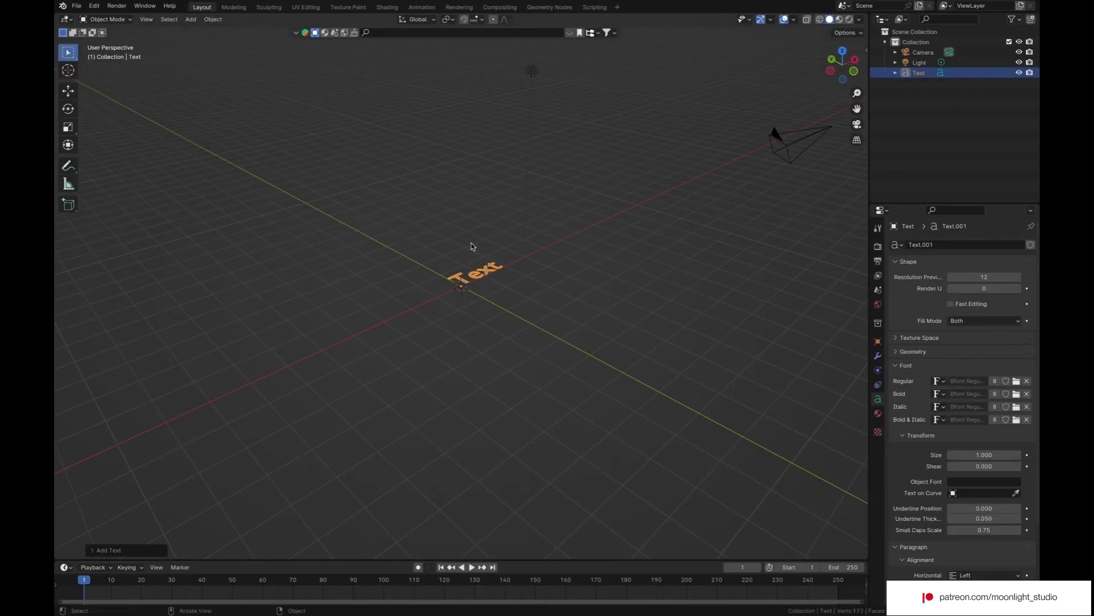
{"action": "middle_click_drag", "start_coordinate": [472, 246], "coordinate": [472, 247]}
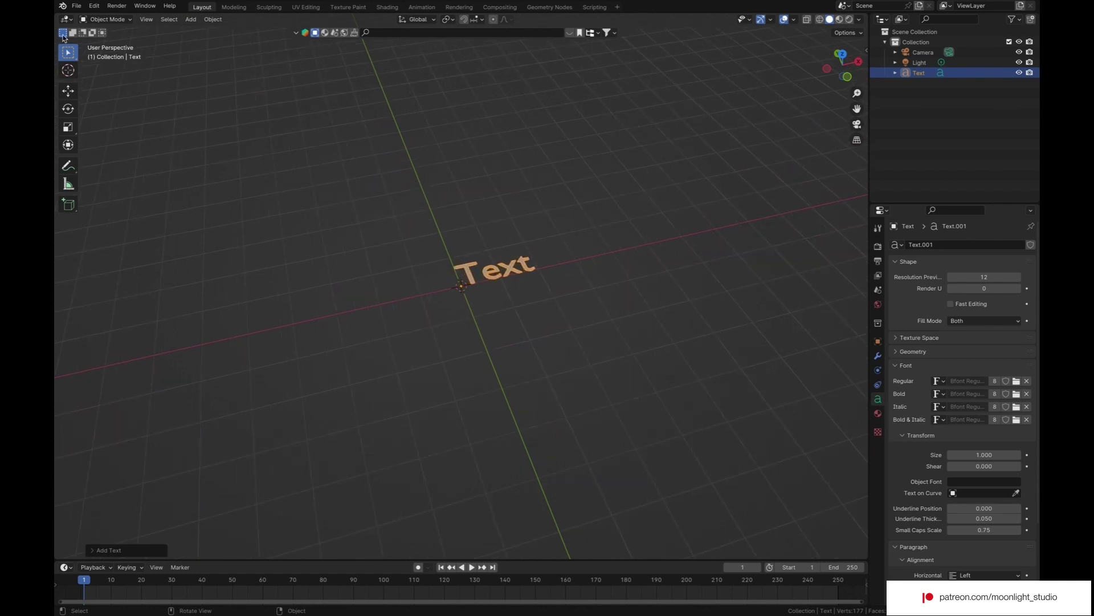
- Replace the placeholder text so it reads WAVE
{"action": "left_click", "coordinate": [105, 19]}
{"action": "left_click", "coordinate": [104, 32]}
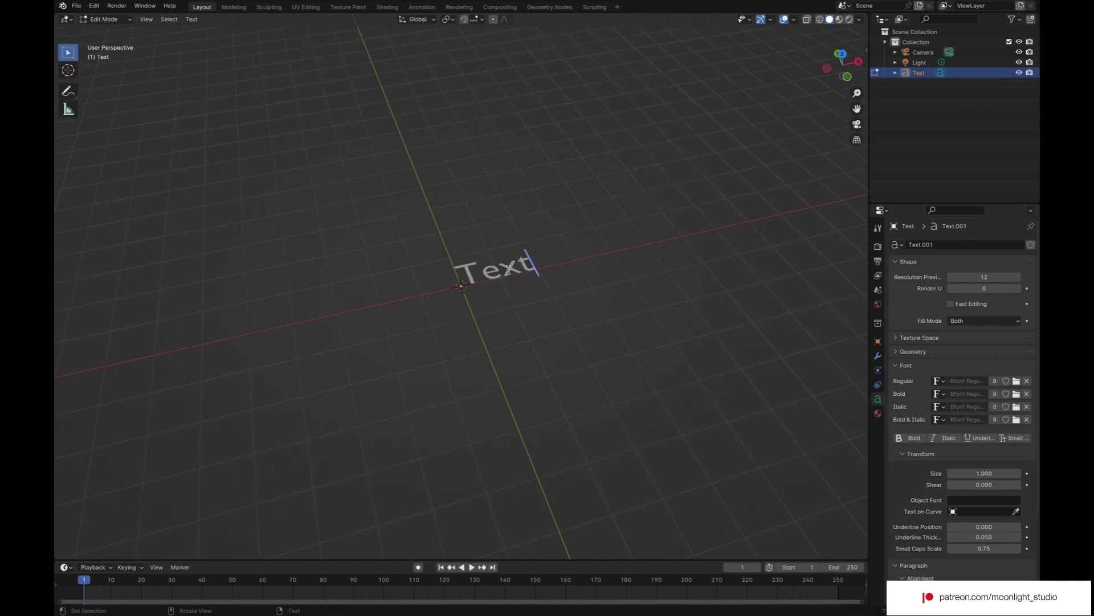
{"action": "key", "text": "ctrl+a"}
{"action": "type", "text": "WAVE"}
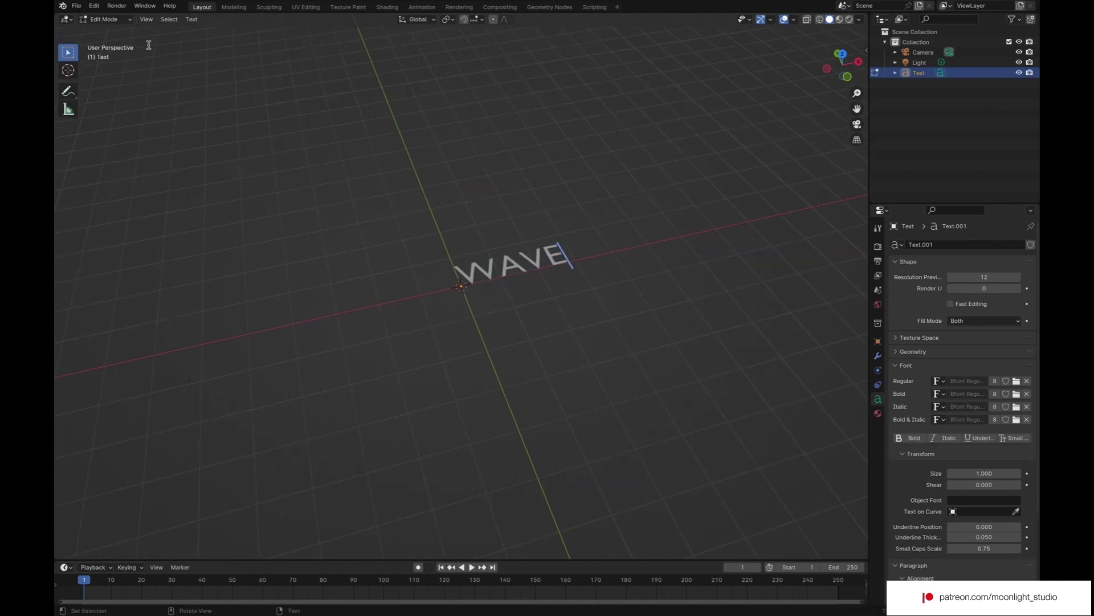
{"action": "left_click", "coordinate": [114, 18]}
{"action": "left_click", "coordinate": [106, 31]}
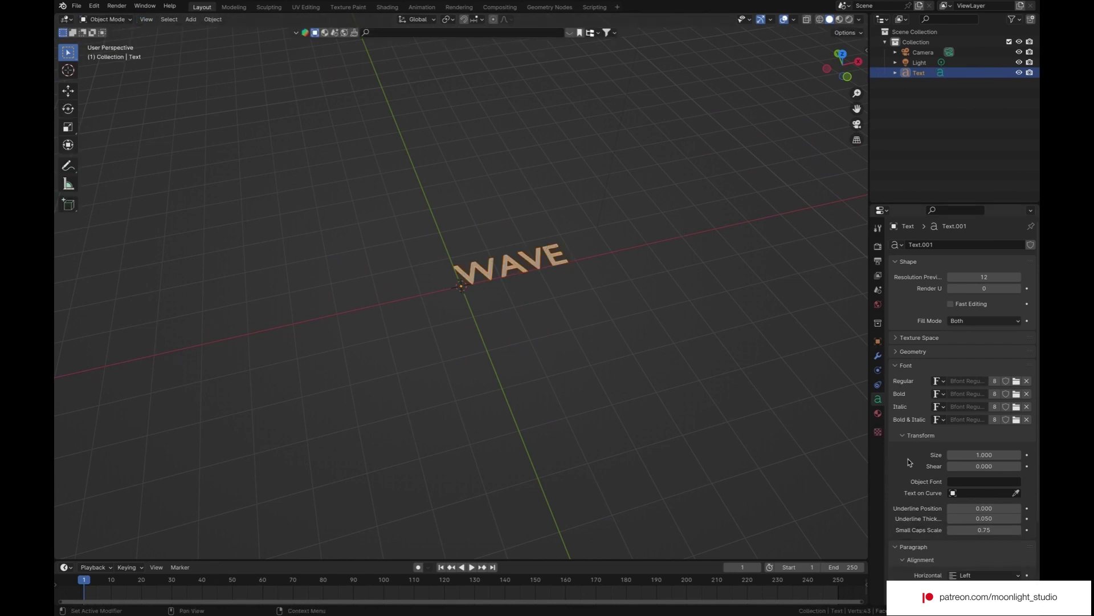
- Set the text's horizontal alignment to Center
{"action": "scroll", "coordinate": [908, 459], "scroll_direction": "down", "scroll_amount": 2}
{"action": "left_click", "coordinate": [972, 522]}
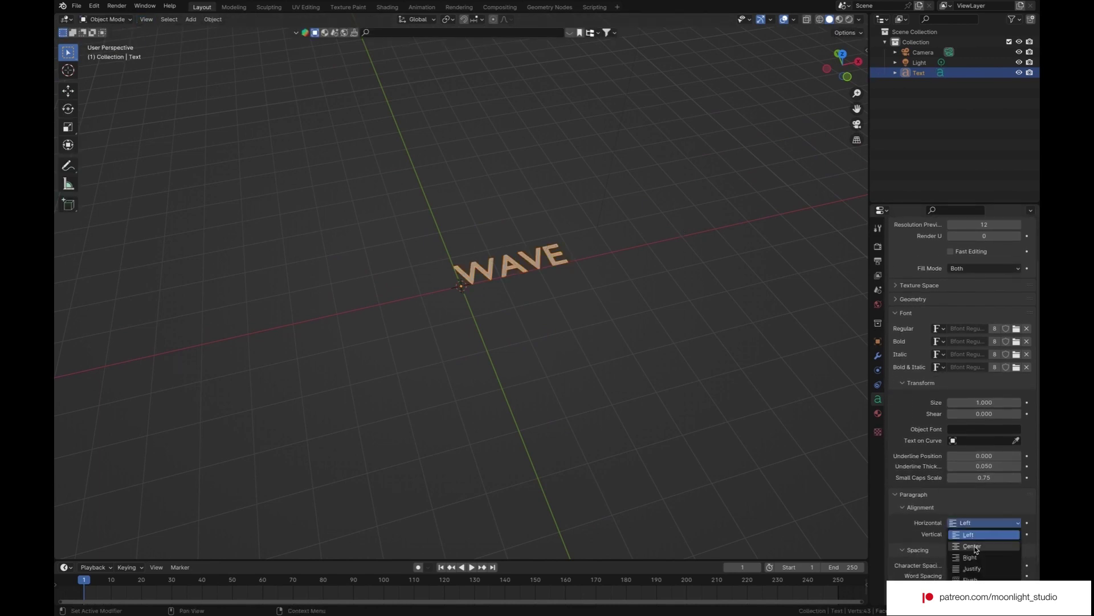
{"action": "left_click", "coordinate": [972, 546]}
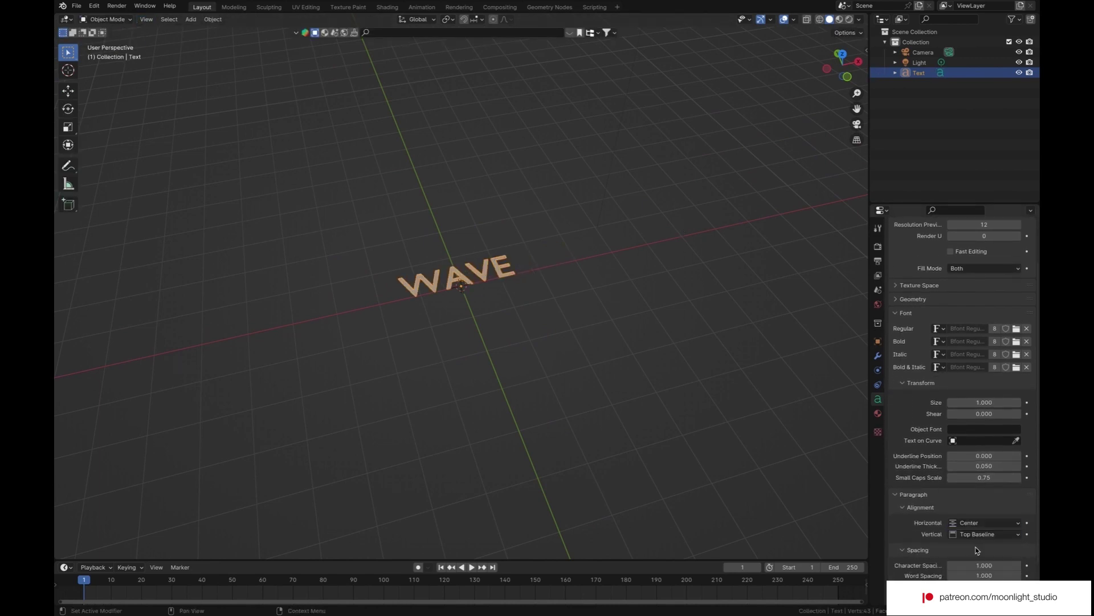
- Load Anton Regular as the text's regular font
{"action": "left_click", "coordinate": [1016, 329]}
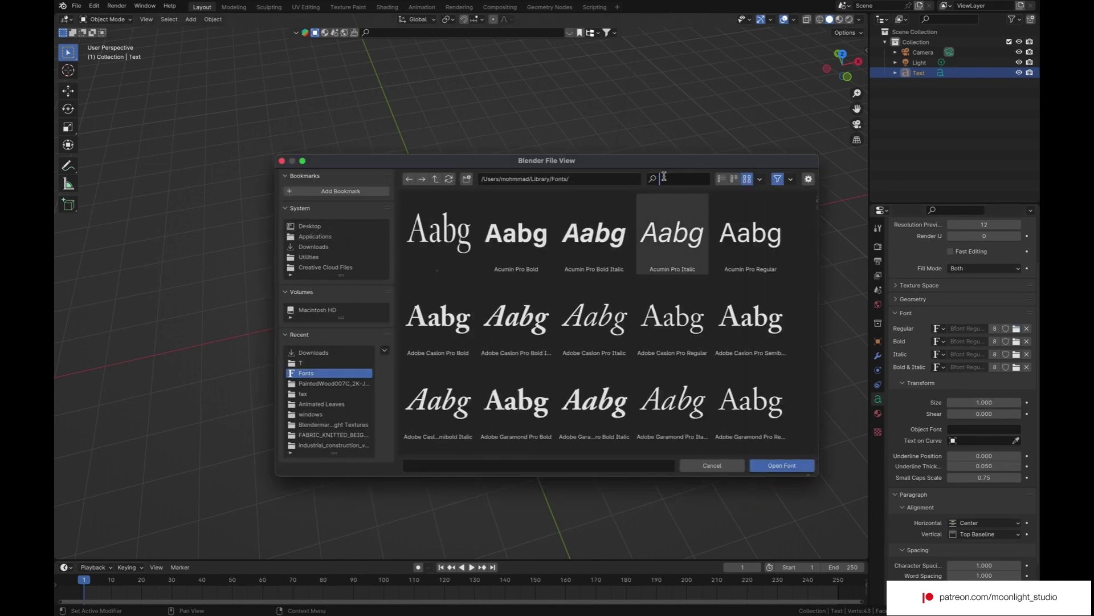
{"action": "type", "text": "anton"}
{"action": "key", "text": "Return"}
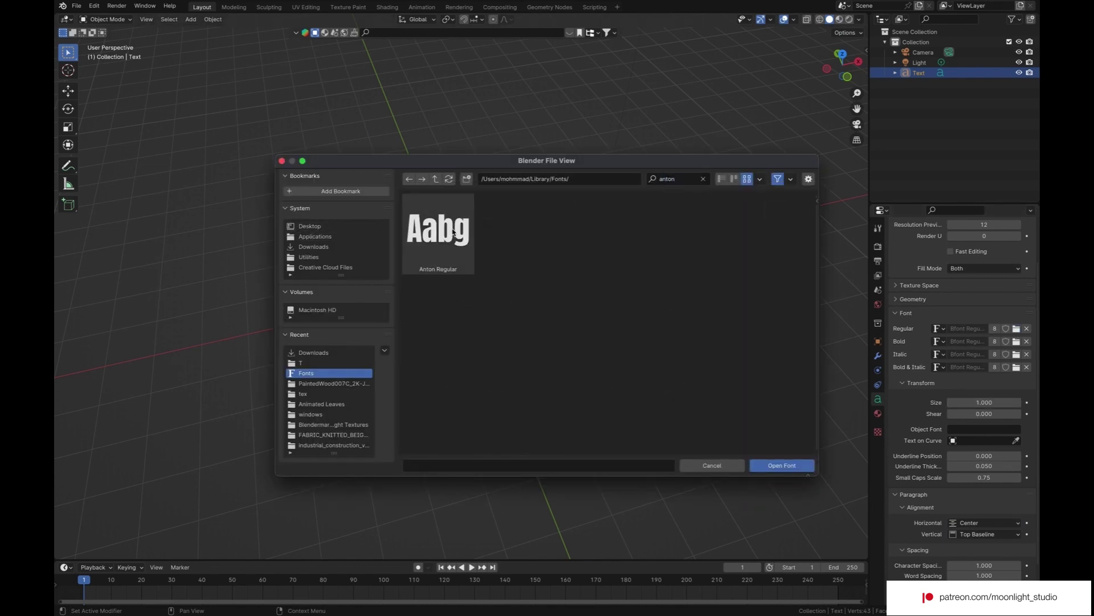
{"action": "double_click", "coordinate": [454, 245]}
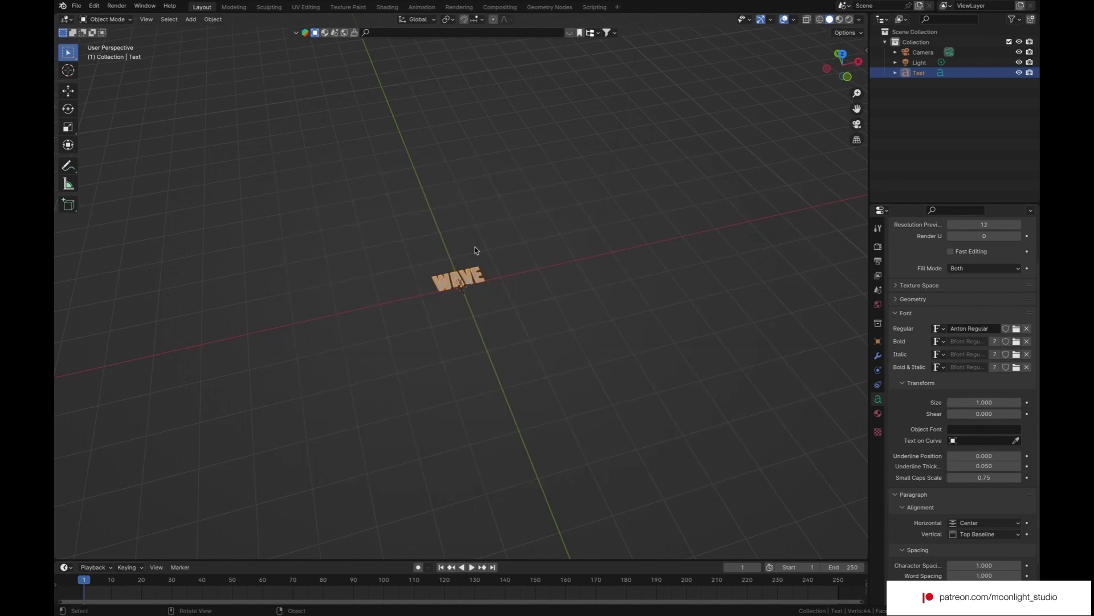
{"action": "scroll", "coordinate": [476, 251], "scroll_direction": "up", "scroll_amount": 5}
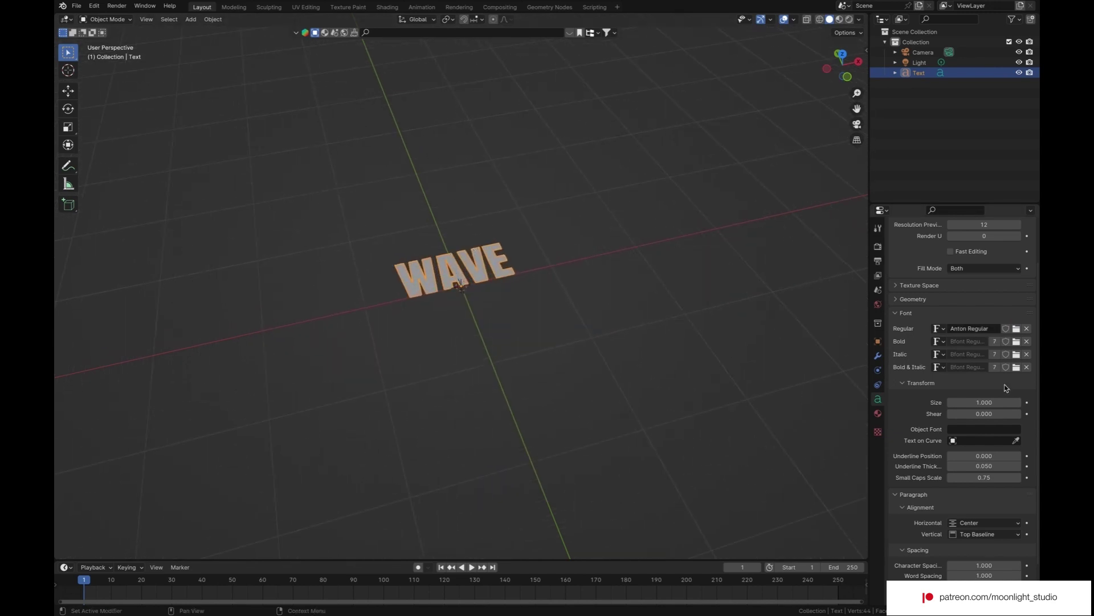
- Rotate the WAVE text 90° on X so it stands upright
{"action": "left_click", "coordinate": [74, 107]}
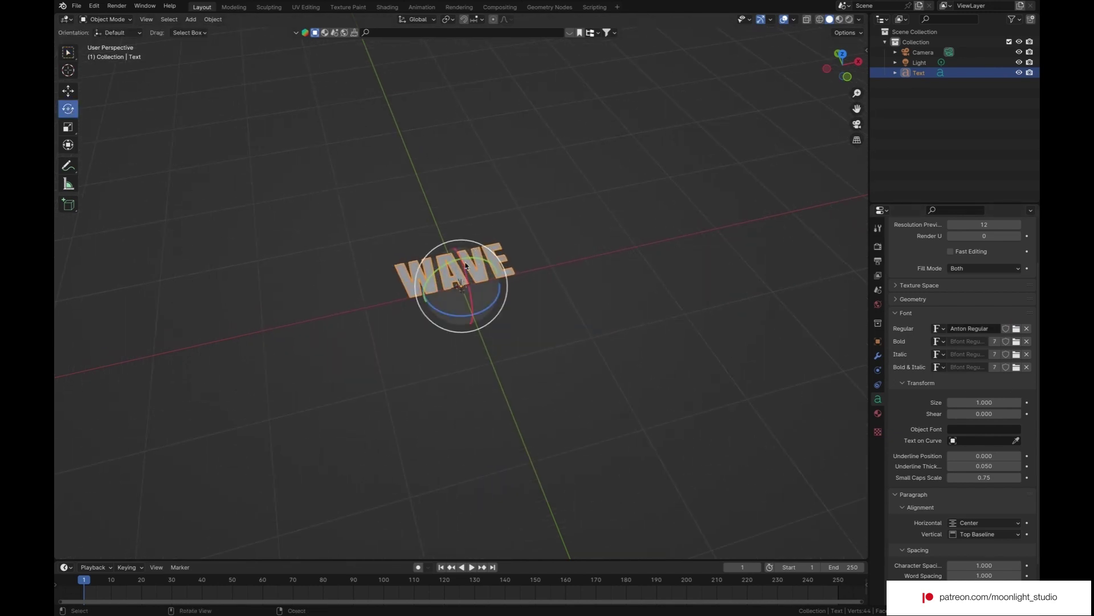
{"action": "left_click", "coordinate": [878, 341]}
{"action": "left_click_drag", "start_coordinate": [978, 310], "coordinate": [1026, 310]}
{"action": "type", "text": "90"}
{"action": "key", "text": "Return"}
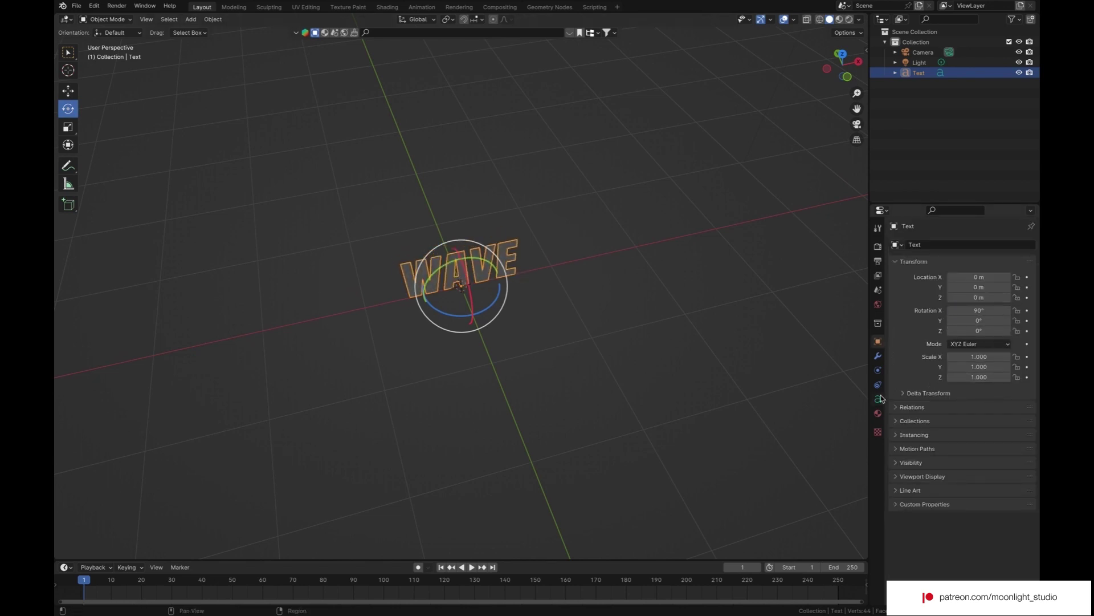
- Set the text's geometry Extrude to 2 m
{"action": "left_click", "coordinate": [878, 398]}
{"action": "left_click", "coordinate": [899, 353]}
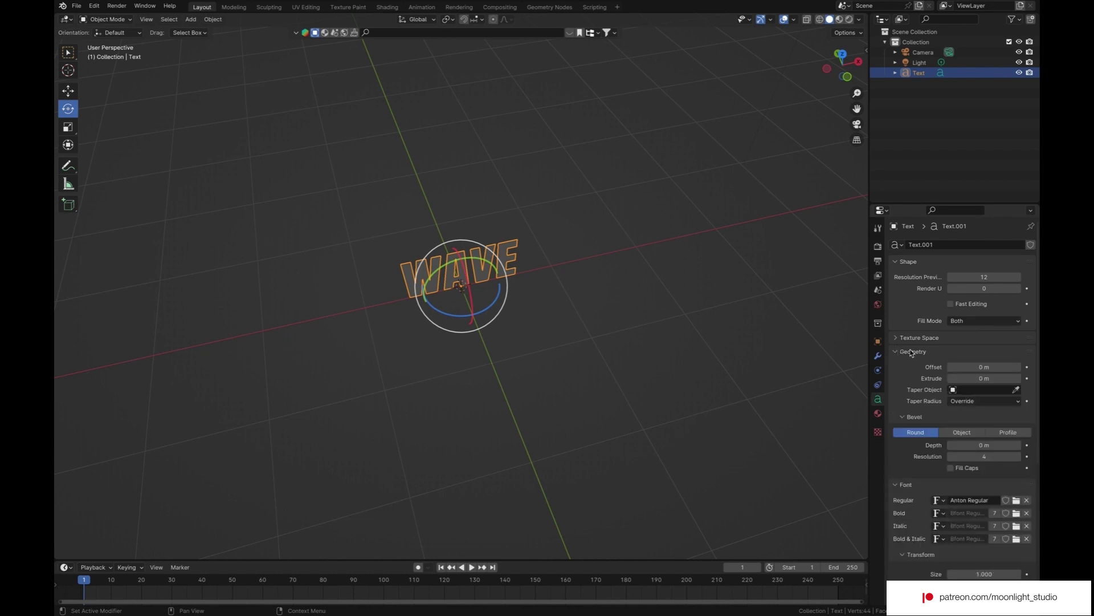
{"action": "left_click_drag", "start_coordinate": [984, 378], "coordinate": [1049, 378]}
{"action": "middle_click_drag", "start_coordinate": [566, 371], "coordinate": [895, 374]}
{"action": "key", "text": "Return"}
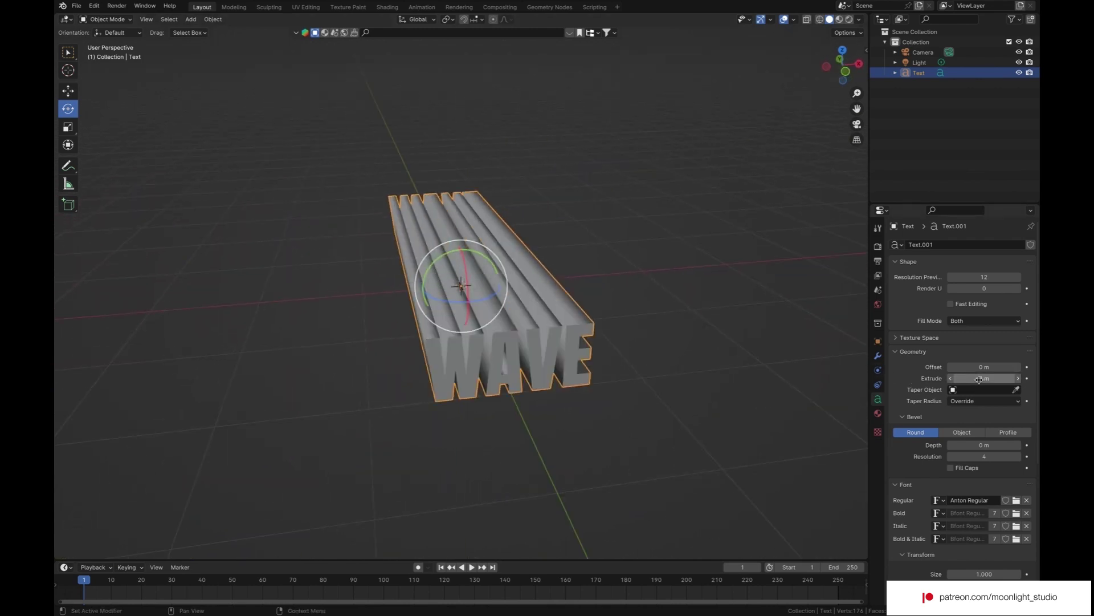
- Try a bevel depth, reset it to 0, and reframe the view on WAVE
{"action": "middle_click_drag", "start_coordinate": [666, 331], "coordinate": [609, 330]}
{"action": "left_click", "coordinate": [608, 330]}
{"action": "mouse_move", "coordinate": [995, 443]}
{"action": "left_mouse_down"}
{"action": "mouse_move", "coordinate": [1037, 442]}
{"action": "mouse_move", "coordinate": [995, 443]}
{"action": "left_mouse_up"}
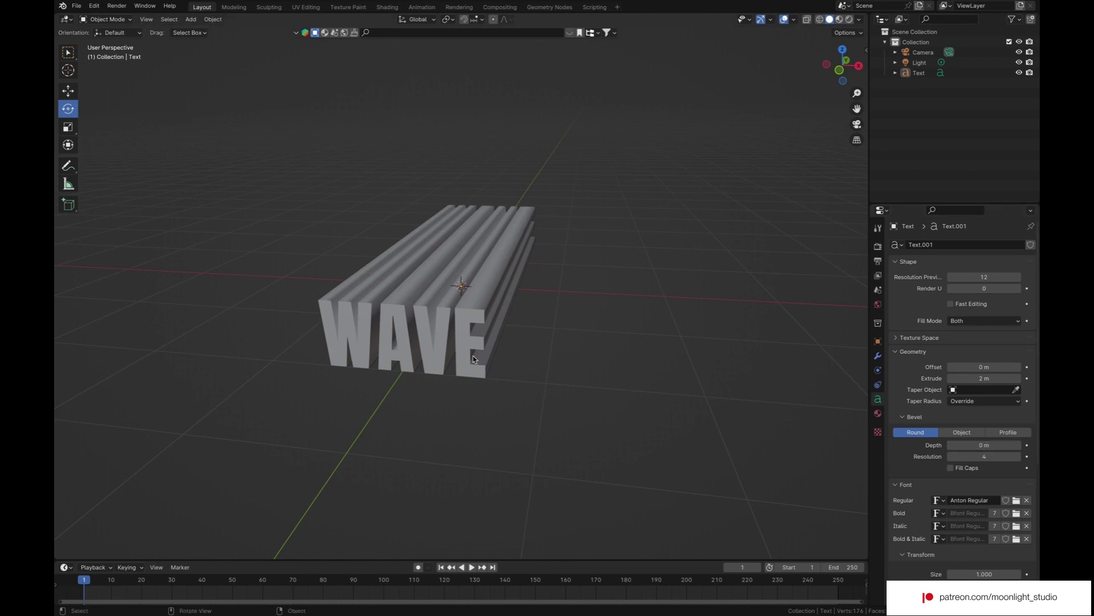
{"action": "key", "text": "shift+a"}
{"action": "middle_click_drag", "start_coordinate": [408, 228], "coordinate": [807, 135]}
{"action": "left_click_drag", "start_coordinate": [857, 108], "coordinate": [838, 150]}
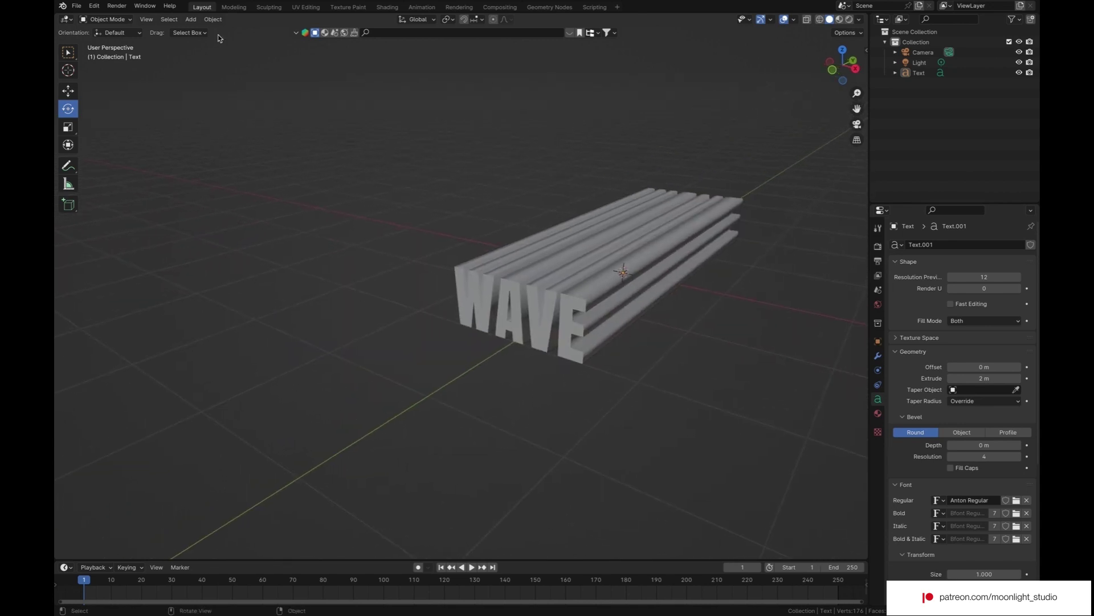
- Align the camera to the current view and reframe the shot on WAVE
{"action": "left_click", "coordinate": [146, 19]}
{"action": "mouse_move", "coordinate": [224, 176]}
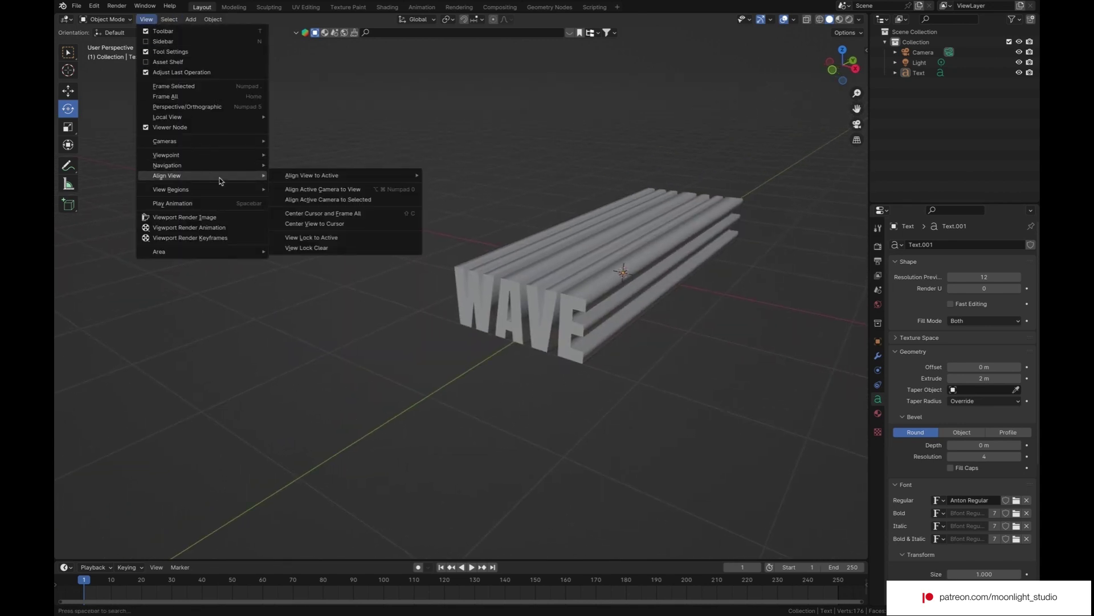
{"action": "left_click", "coordinate": [299, 191]}
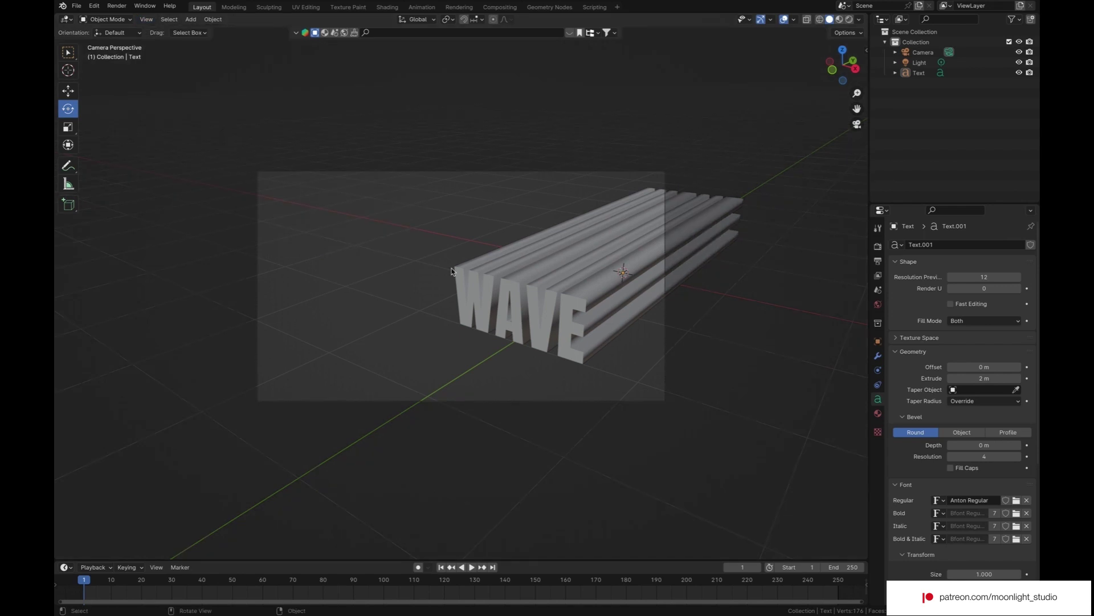
{"action": "left_click", "coordinate": [867, 51]}
{"action": "left_click", "coordinate": [863, 80]}
{"action": "left_click", "coordinate": [862, 98]}
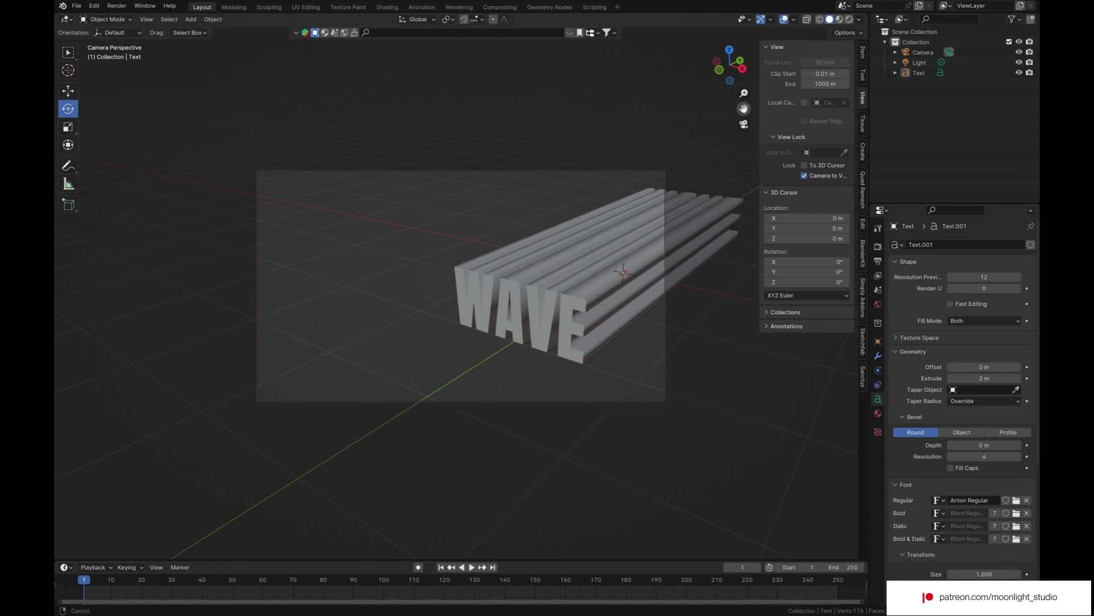
{"action": "left_click_drag", "start_coordinate": [744, 108], "coordinate": [779, 119]}
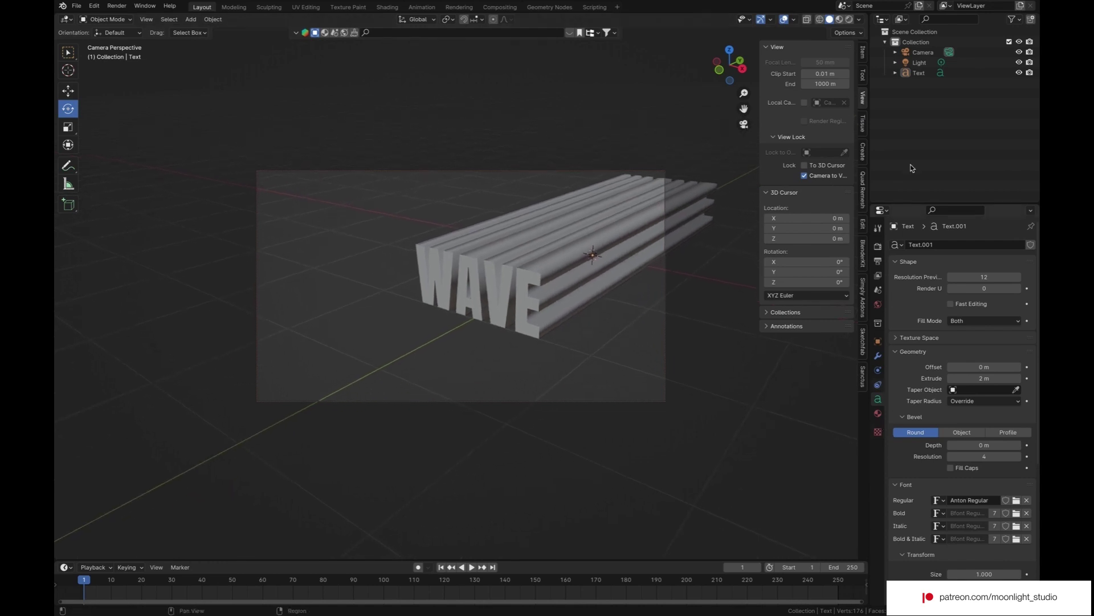
- Make the camera orthographic at scale 2.214 with the outside-frame area blacked out
{"action": "left_click", "coordinate": [924, 52]}
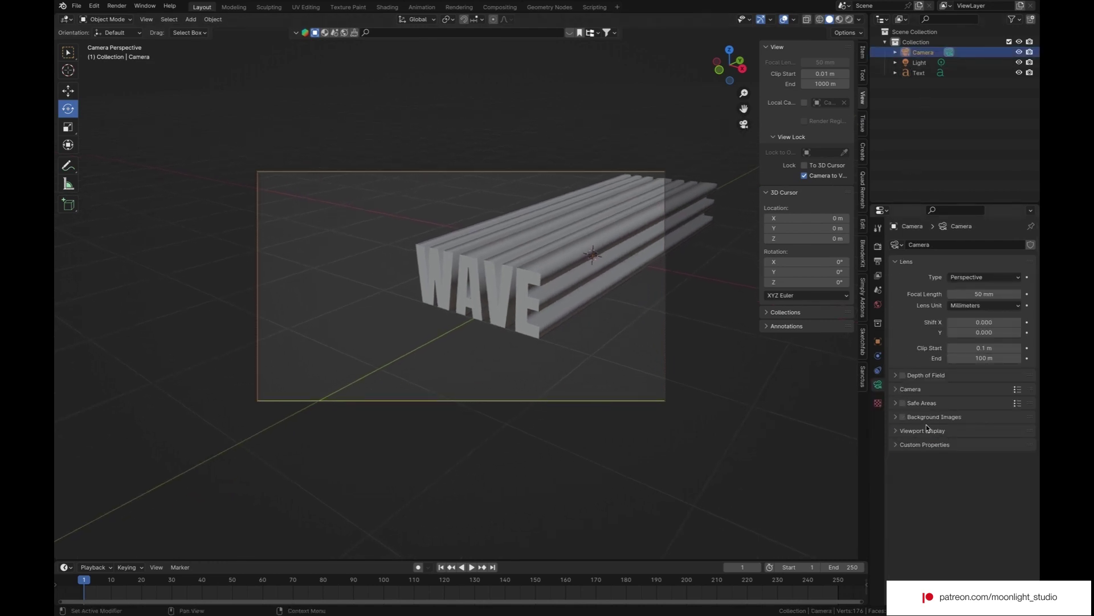
{"action": "left_click", "coordinate": [929, 431]}
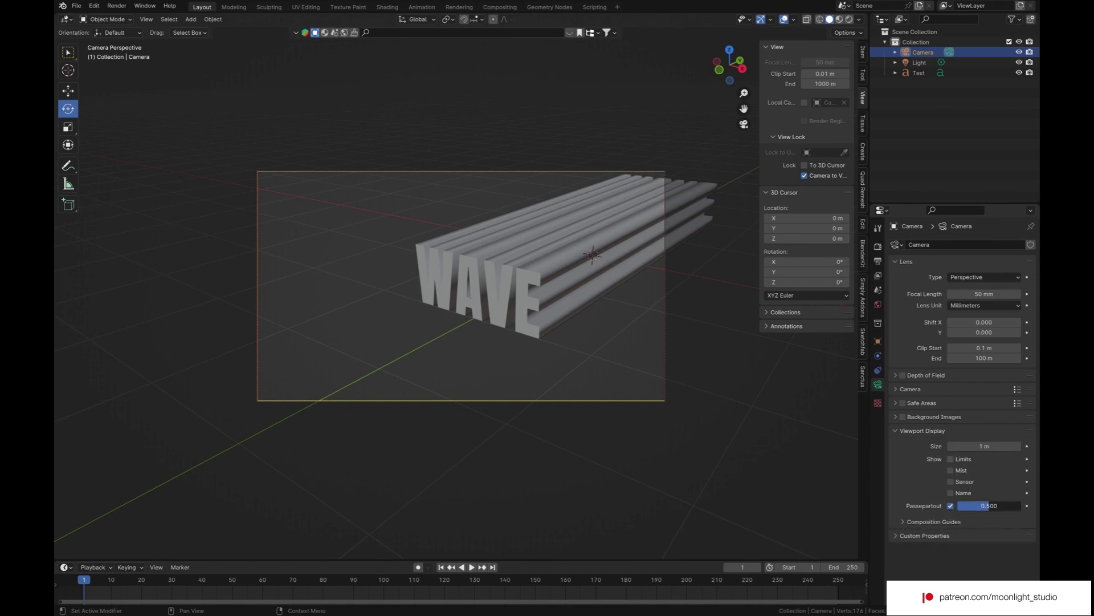
{"action": "left_click_drag", "start_coordinate": [986, 505], "coordinate": [1021, 506]}
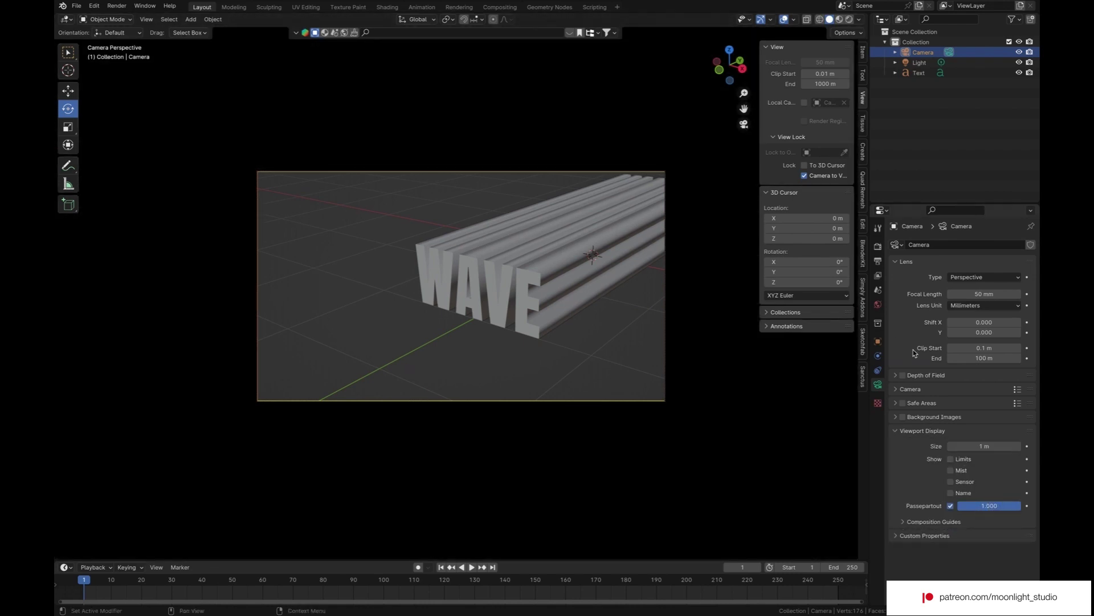
{"action": "left_click", "coordinate": [984, 277]}
{"action": "left_click", "coordinate": [978, 299]}
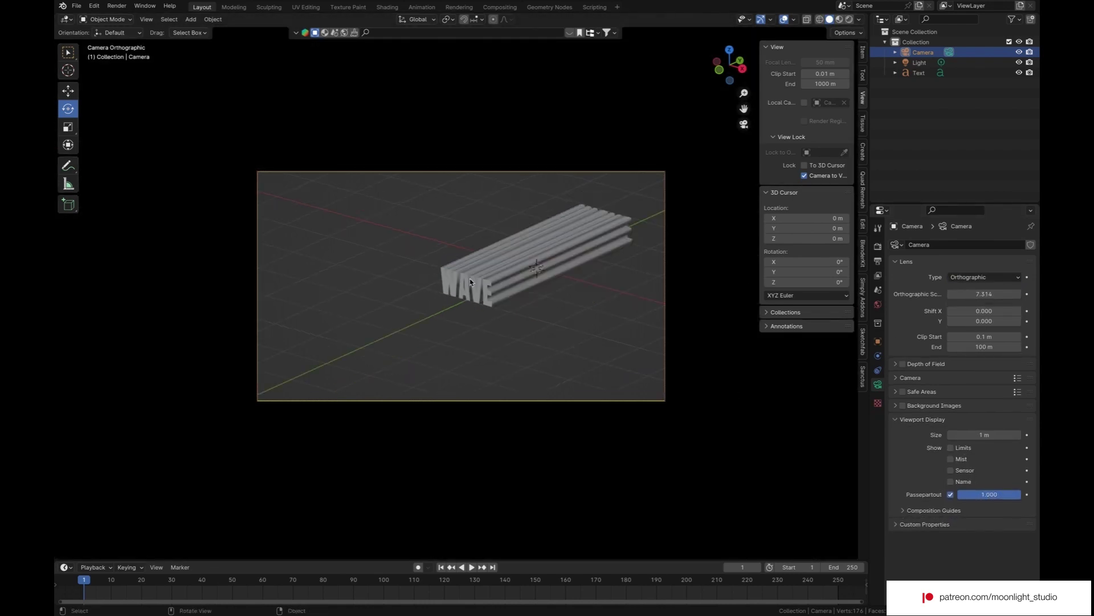
{"action": "mouse_move", "coordinate": [967, 291]}
{"action": "left_mouse_down"}
{"action": "mouse_move", "coordinate": [1009, 291]}
{"action": "mouse_move", "coordinate": [912, 291]}
{"action": "mouse_move", "coordinate": [972, 291]}
{"action": "left_mouse_up"}
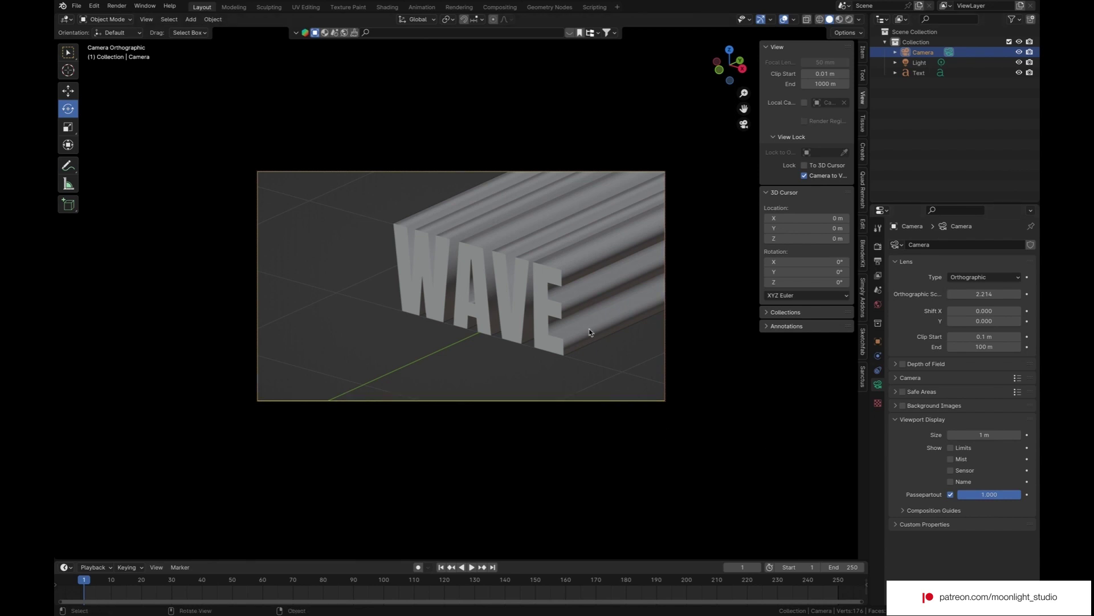
- Hide overlays, refine the camera framing, and check the extruded letters close up
{"action": "left_click", "coordinate": [783, 20]}
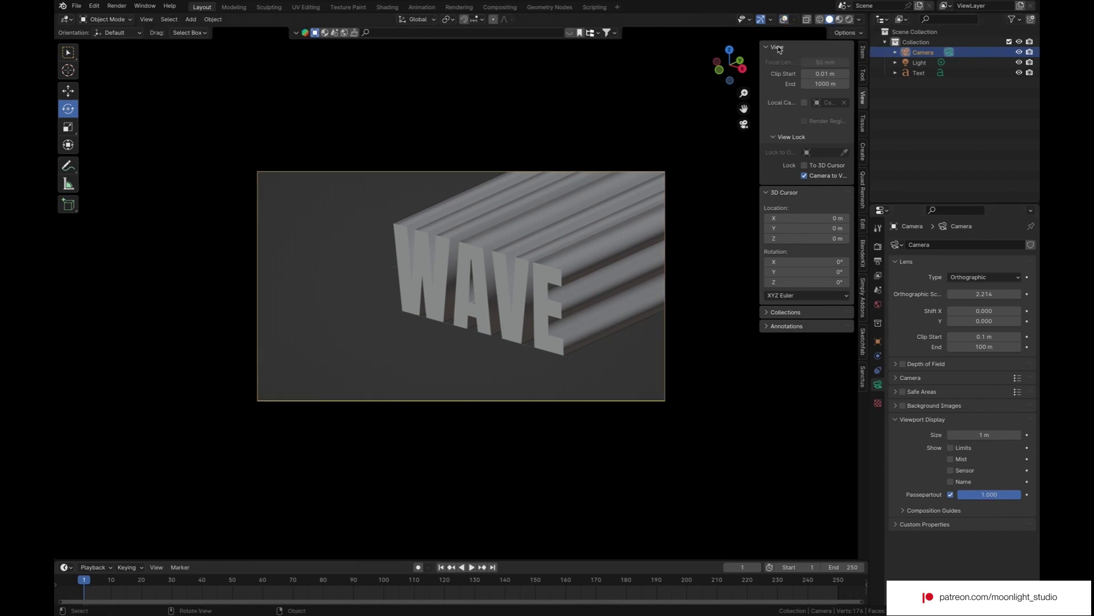
{"action": "left_click_drag", "start_coordinate": [743, 108], "coordinate": [724, 155]}
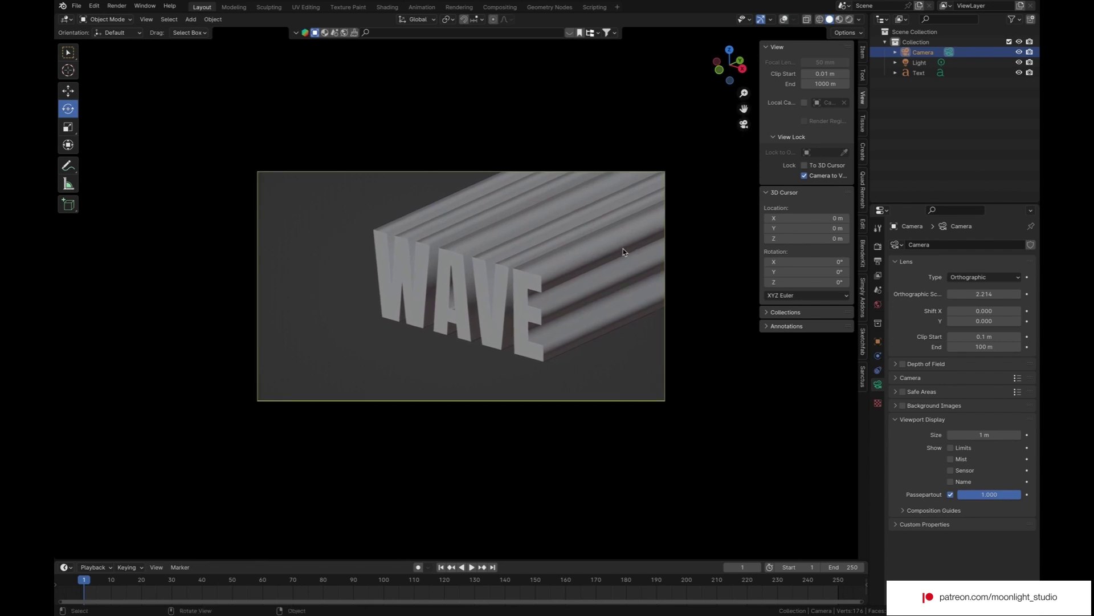
{"action": "left_click", "coordinate": [623, 249]}
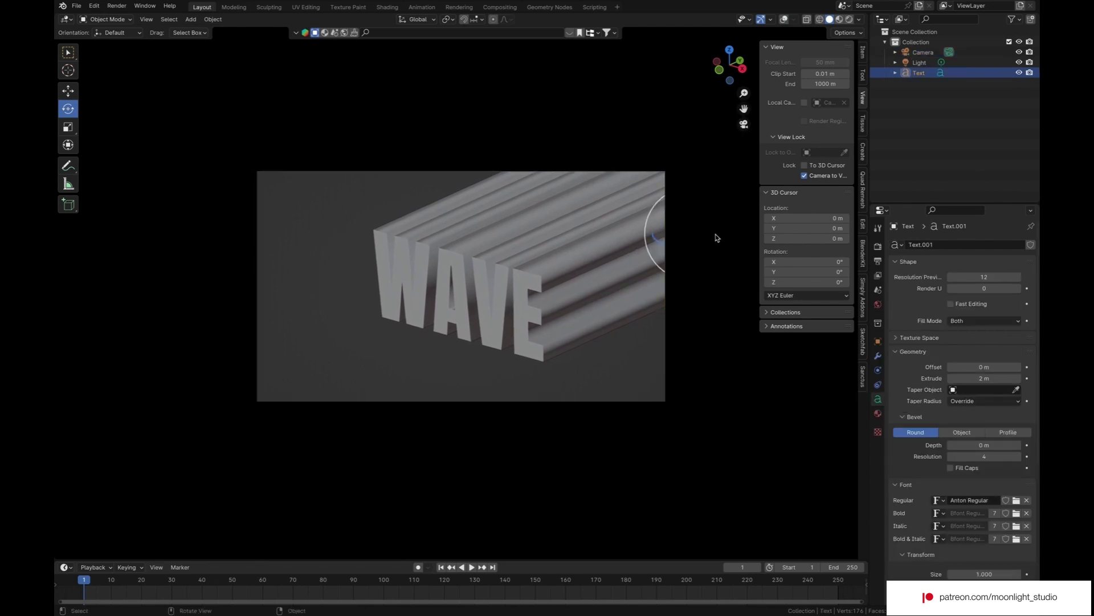
{"action": "left_click", "coordinate": [743, 124]}
{"action": "middle_click_drag", "start_coordinate": [744, 125], "coordinate": [554, 236]}
{"action": "scroll", "coordinate": [554, 236], "scroll_direction": "down", "scroll_amount": 10}
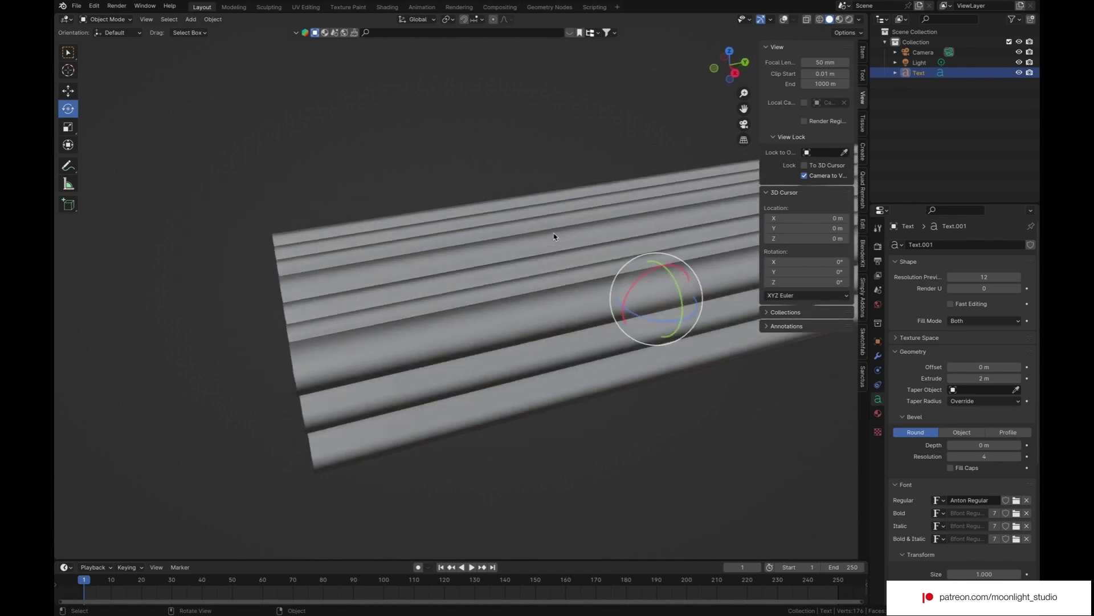
{"action": "scroll", "coordinate": [554, 236], "scroll_direction": "left", "scroll_amount": 10}
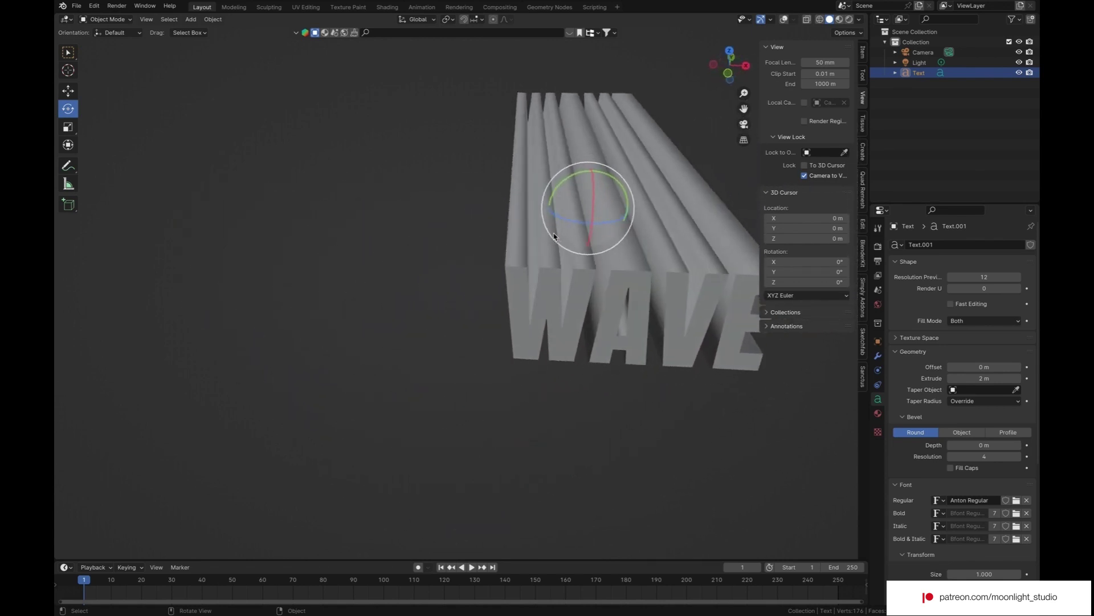
{"action": "left_click", "coordinate": [744, 124]}
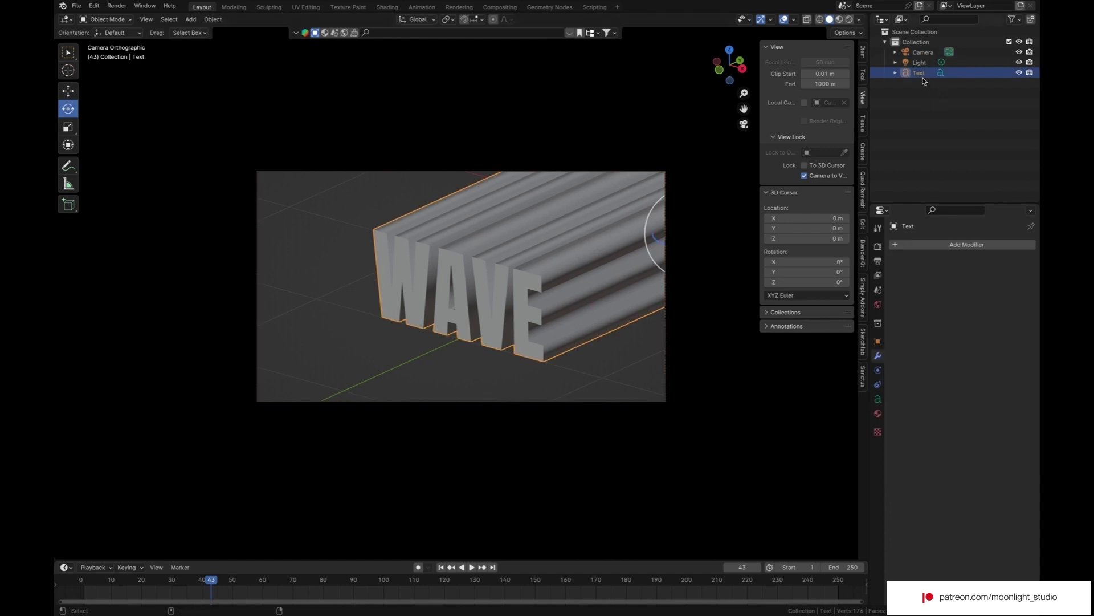
- Duplicate the text, rename the original to _backup, and hide it
{"action": "key", "text": "ctrl+v"}
{"action": "double_click", "coordinate": [922, 74]}
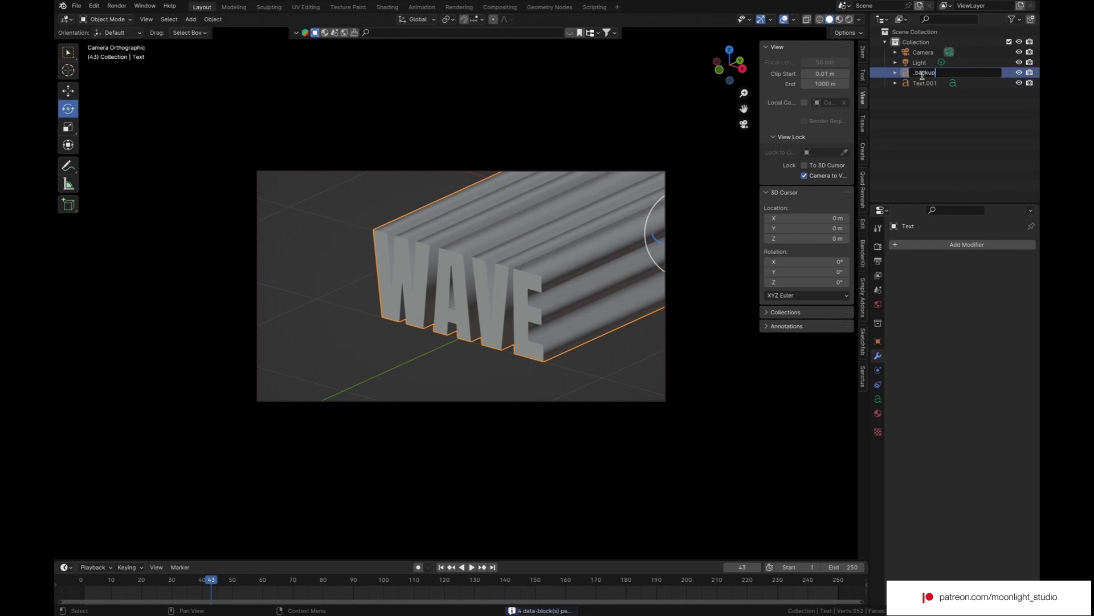
{"action": "type", "text": "_backup"}
{"action": "key", "text": "Return"}
{"action": "key", "text": "h"}
- Convert the Text.001 copy into a mesh
{"action": "left_click", "coordinate": [920, 85]}
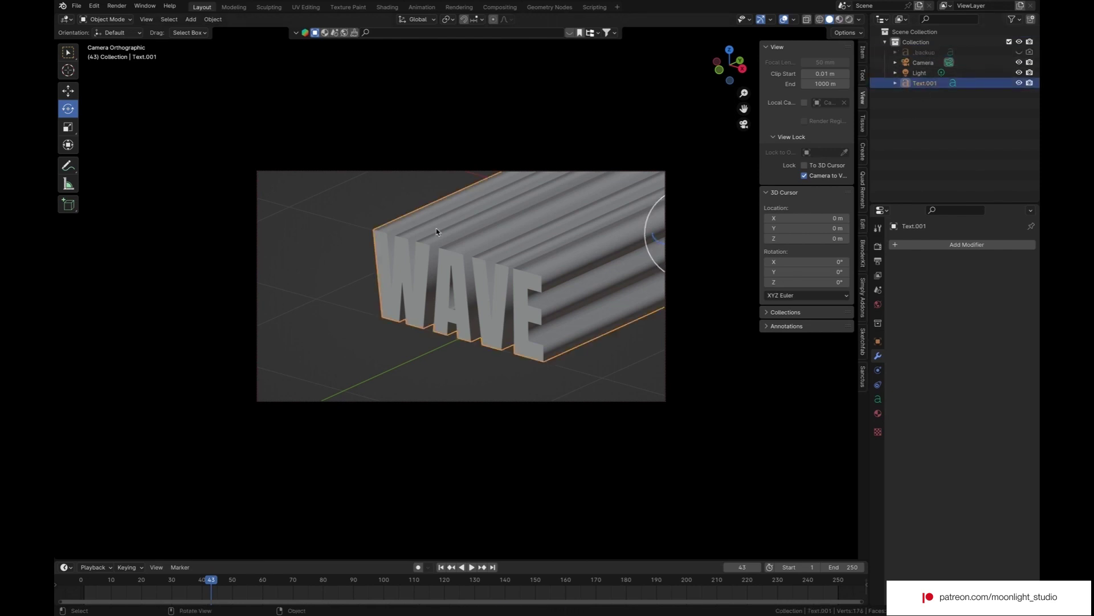
{"action": "right_click", "coordinate": [469, 251]}
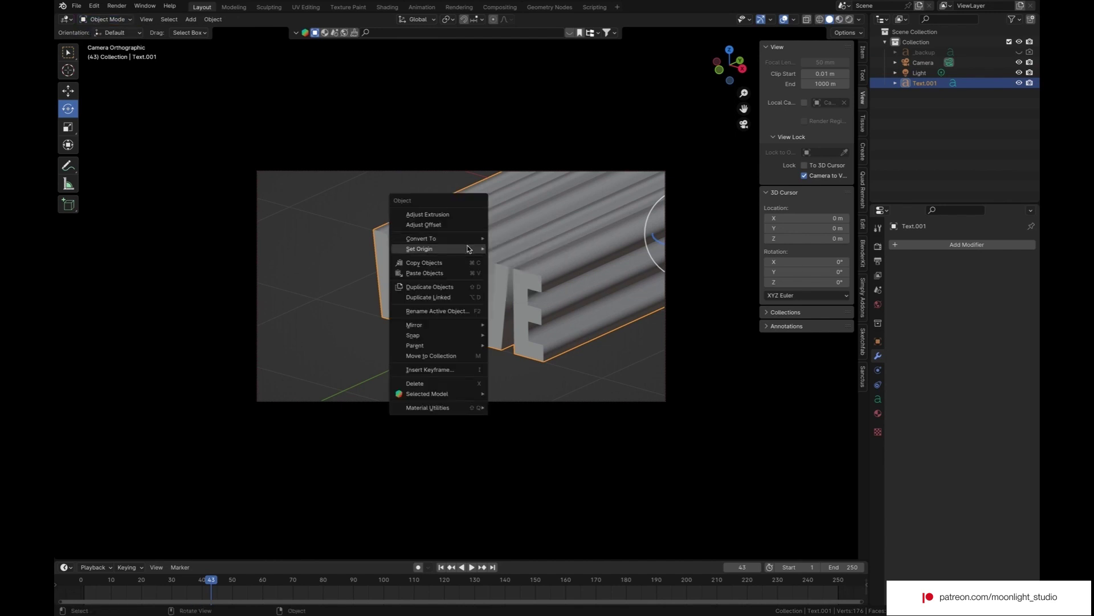
{"action": "mouse_move", "coordinate": [473, 249]}
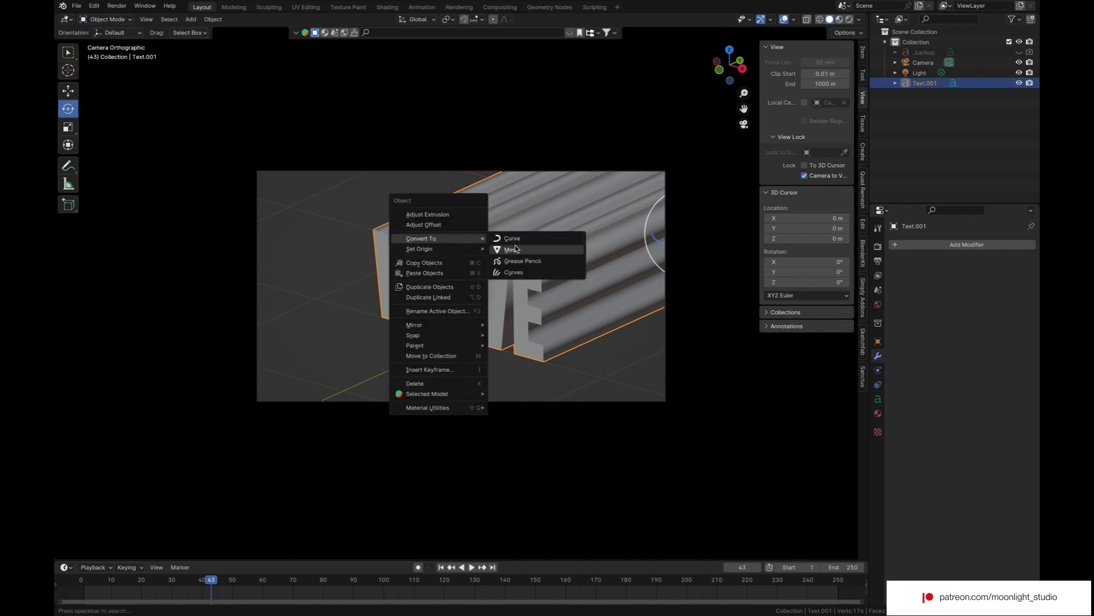
{"action": "left_click", "coordinate": [516, 250]}
- Inspect the new WAVE mesh in X-ray and wireframe display
{"action": "left_click", "coordinate": [808, 22]}
{"action": "left_click", "coordinate": [807, 21]}
{"action": "left_click", "coordinate": [819, 21]}
{"action": "left_click", "coordinate": [808, 21]}
{"action": "left_click", "coordinate": [807, 21]}
{"action": "left_click", "coordinate": [620, 346]}
{"action": "left_click", "coordinate": [586, 329]}
- Return to solid shading and set the camera's passepartout to 0
{"action": "left_click", "coordinate": [830, 20]}
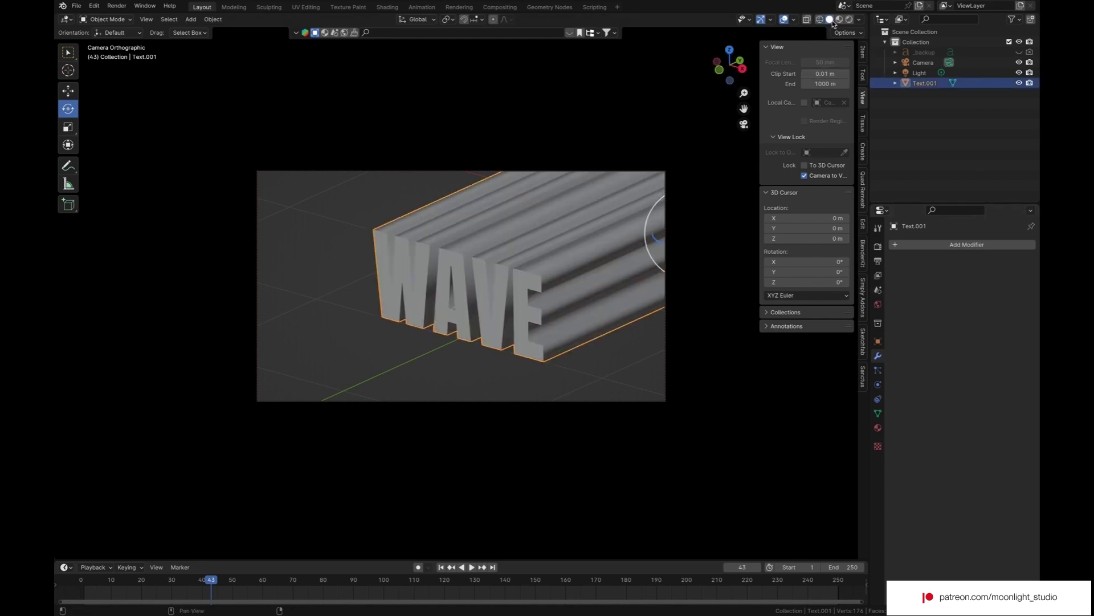
{"action": "left_click", "coordinate": [744, 124]}
{"action": "middle_click_drag", "start_coordinate": [663, 248], "coordinate": [706, 147]}
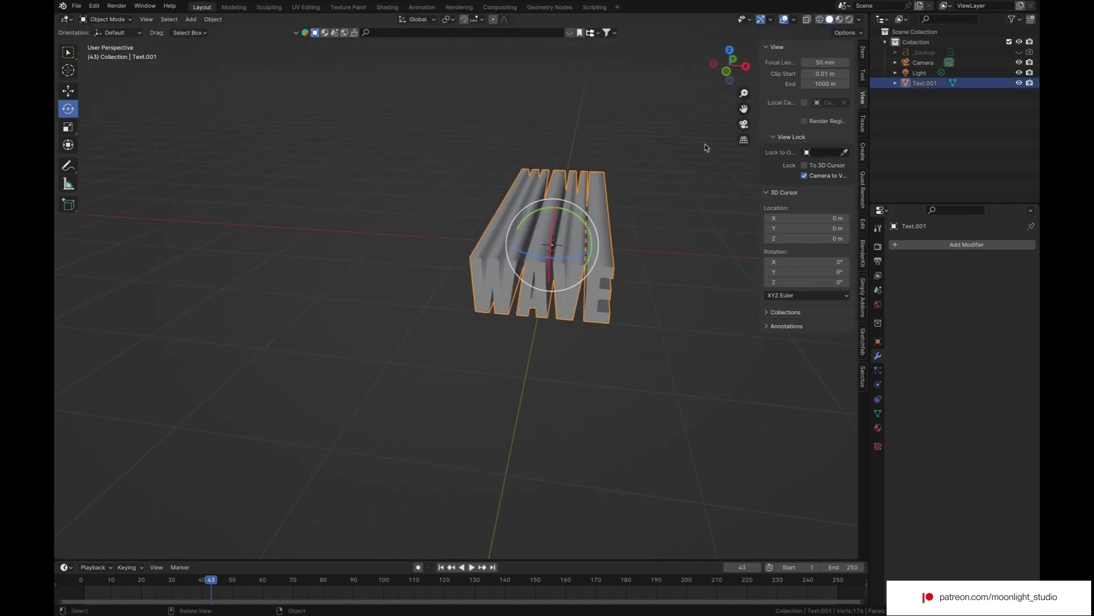
{"action": "left_click", "coordinate": [744, 124]}
{"action": "left_click", "coordinate": [924, 62]}
{"action": "left_click", "coordinate": [878, 384]}
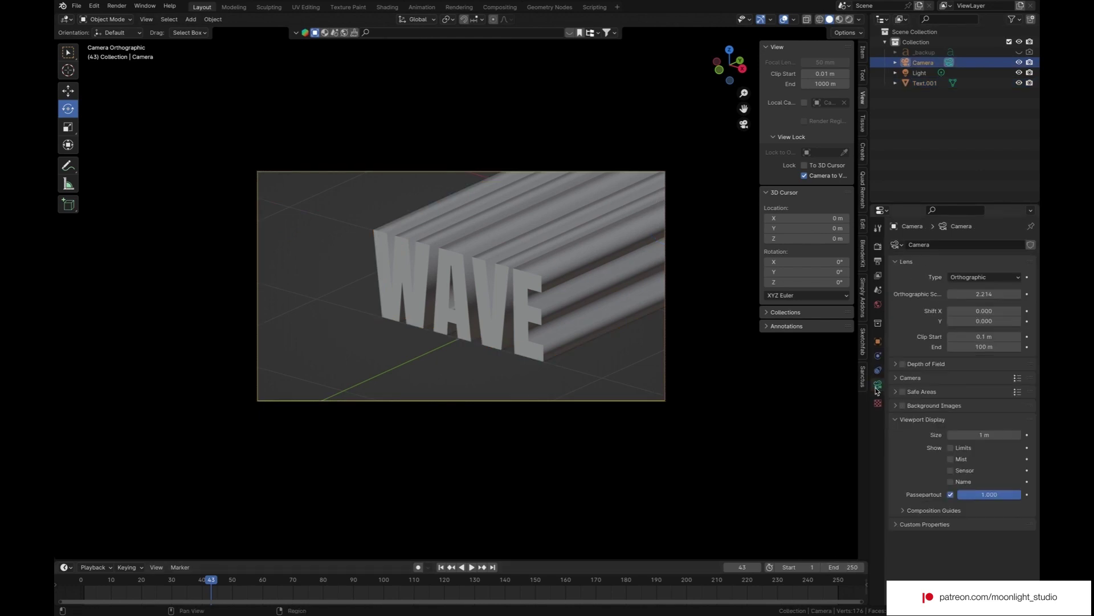
{"action": "left_click", "coordinate": [951, 494]}
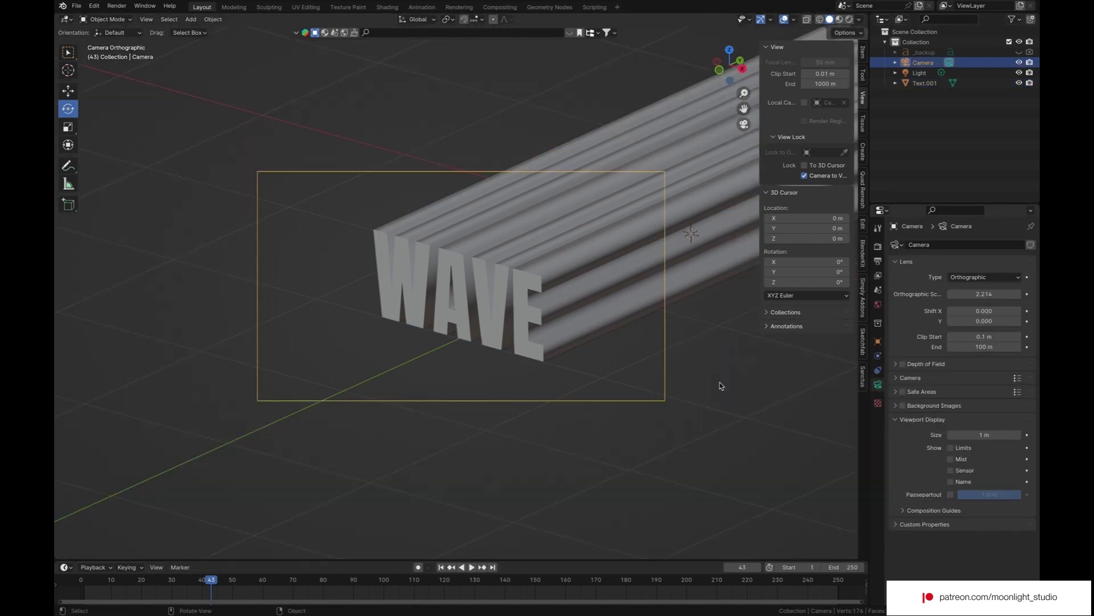
{"action": "left_click", "coordinate": [951, 494]}
{"action": "mouse_move", "coordinate": [989, 494]}
{"action": "left_mouse_down"}
{"action": "mouse_move", "coordinate": [972, 494]}
{"action": "mouse_move", "coordinate": [997, 494]}
{"action": "left_mouse_up"}
{"action": "key", "text": "Return"}
- Try a Wave modifier on Text.001 with Y-only motion at frame 1, then remove it
{"action": "left_click", "coordinate": [713, 268]}
{"action": "left_click", "coordinate": [878, 355]}
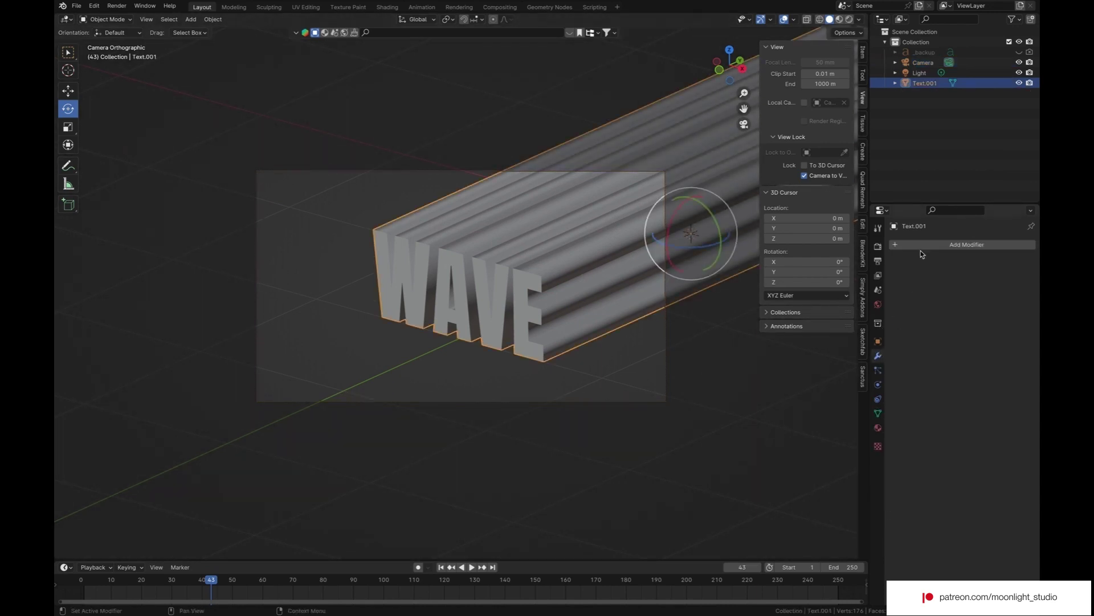
{"action": "left_click", "coordinate": [918, 246]}
{"action": "mouse_move", "coordinate": [901, 260]}
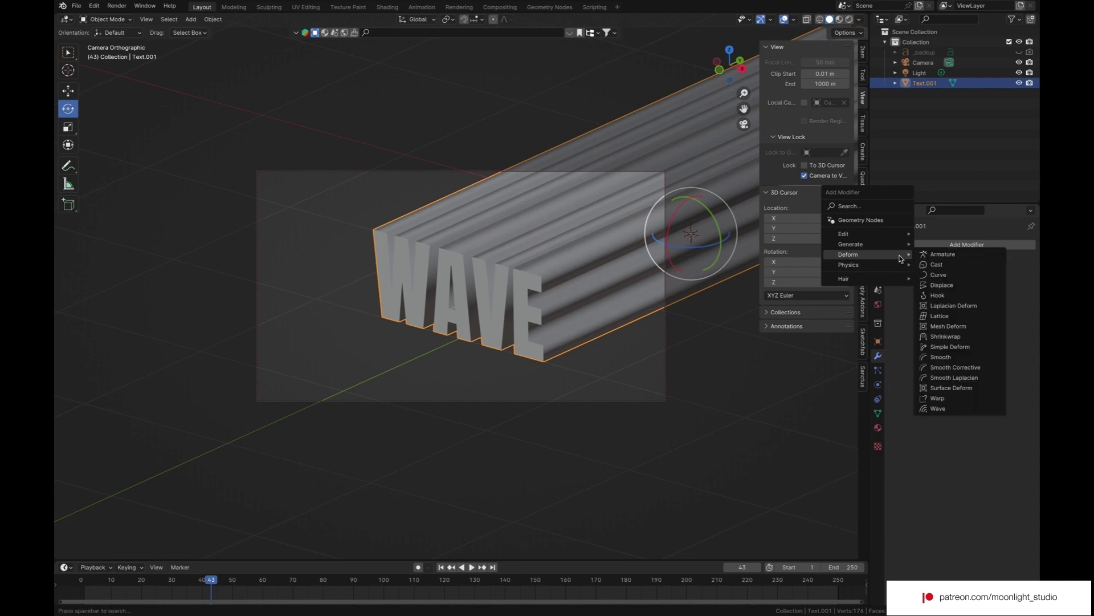
{"action": "left_click", "coordinate": [956, 409]}
{"action": "left_click", "coordinate": [965, 277]}
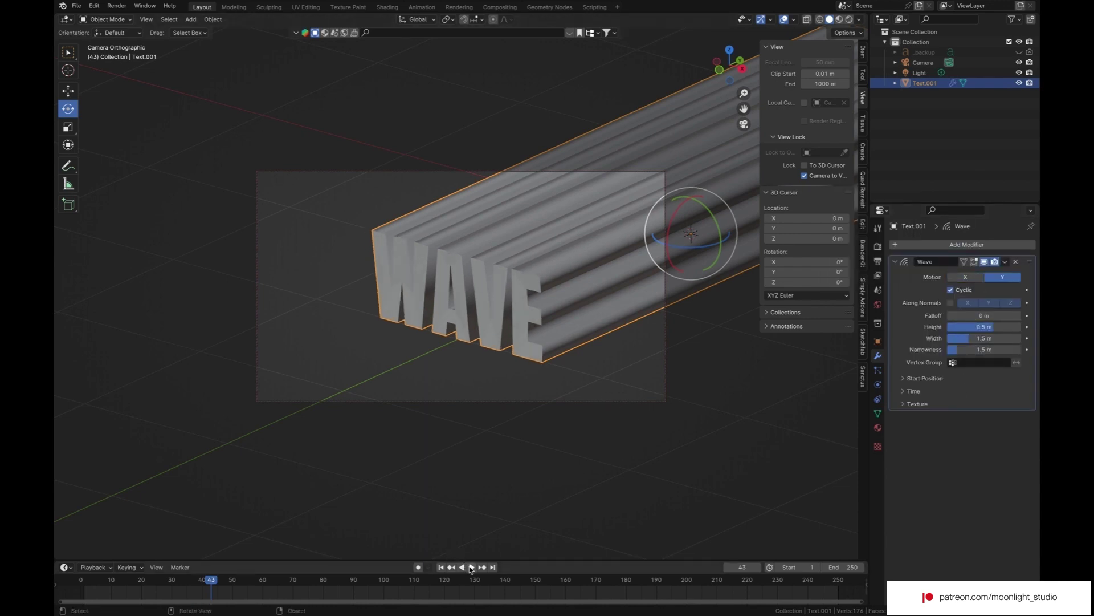
{"action": "left_click", "coordinate": [442, 567]}
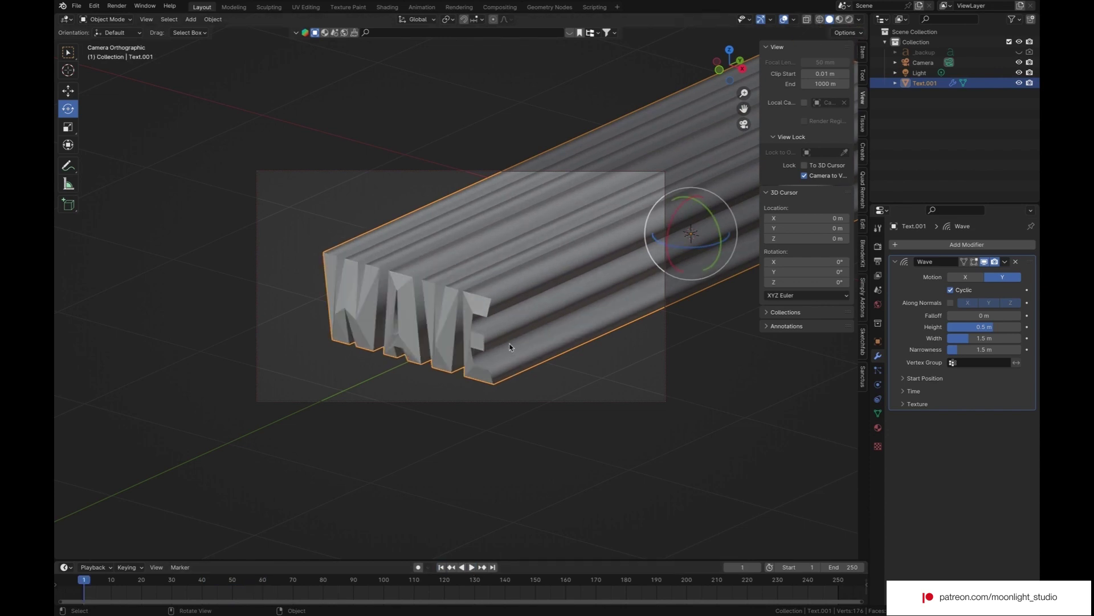
{"action": "left_click", "coordinate": [1016, 261]}
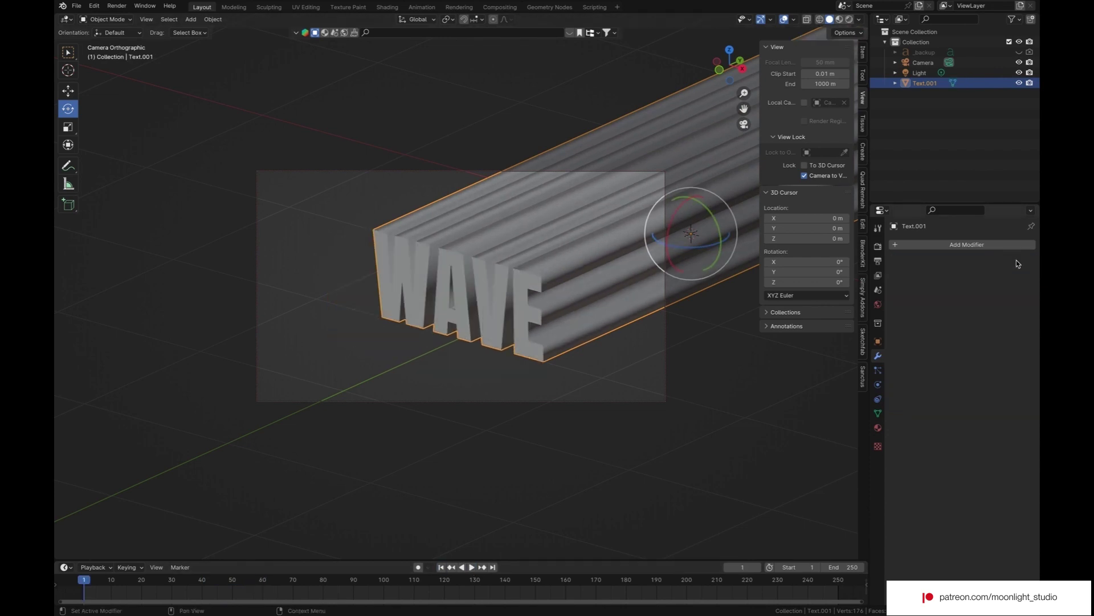
- Apply all transforms to Text.001 and set its origin to geometry
{"action": "key", "text": "ctrl+a"}
{"action": "left_click", "coordinate": [453, 296]}
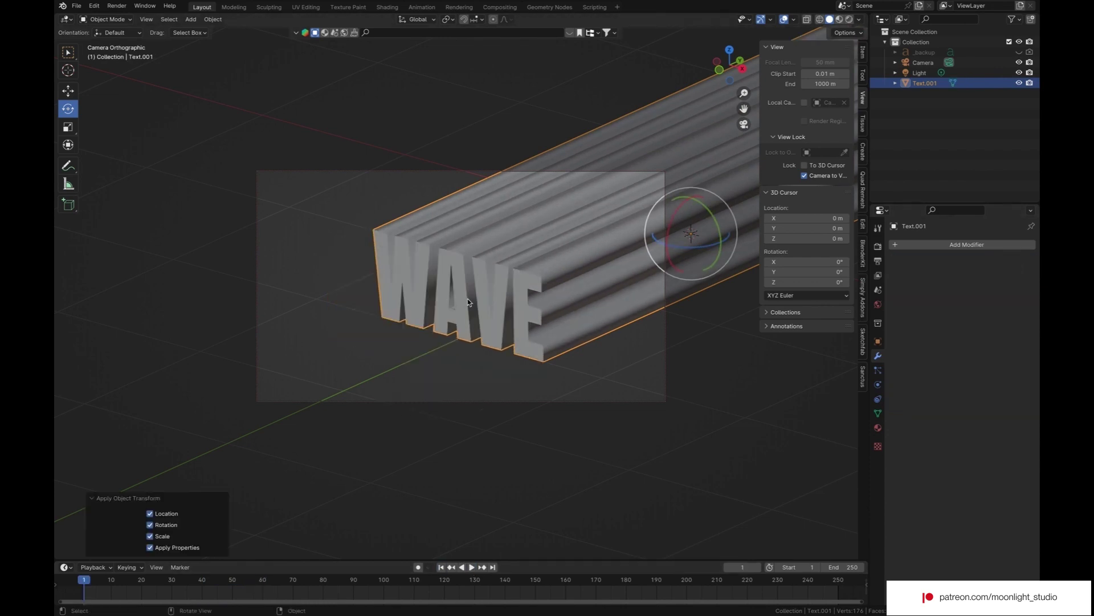
{"action": "right_click", "coordinate": [468, 303]}
{"action": "mouse_move", "coordinate": [419, 309]}
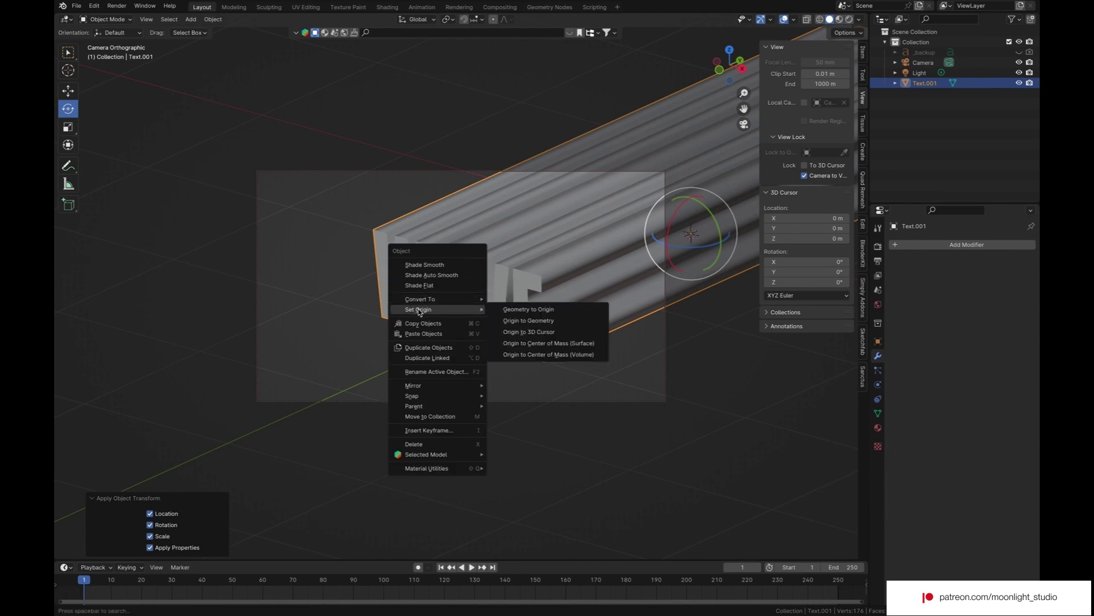
{"action": "left_click", "coordinate": [509, 318]}
- Preview a trial Wave modifier with playback, then delete it
{"action": "left_click", "coordinate": [949, 244]}
{"action": "mouse_move", "coordinate": [945, 245]}
{"action": "left_click", "coordinate": [859, 400]}
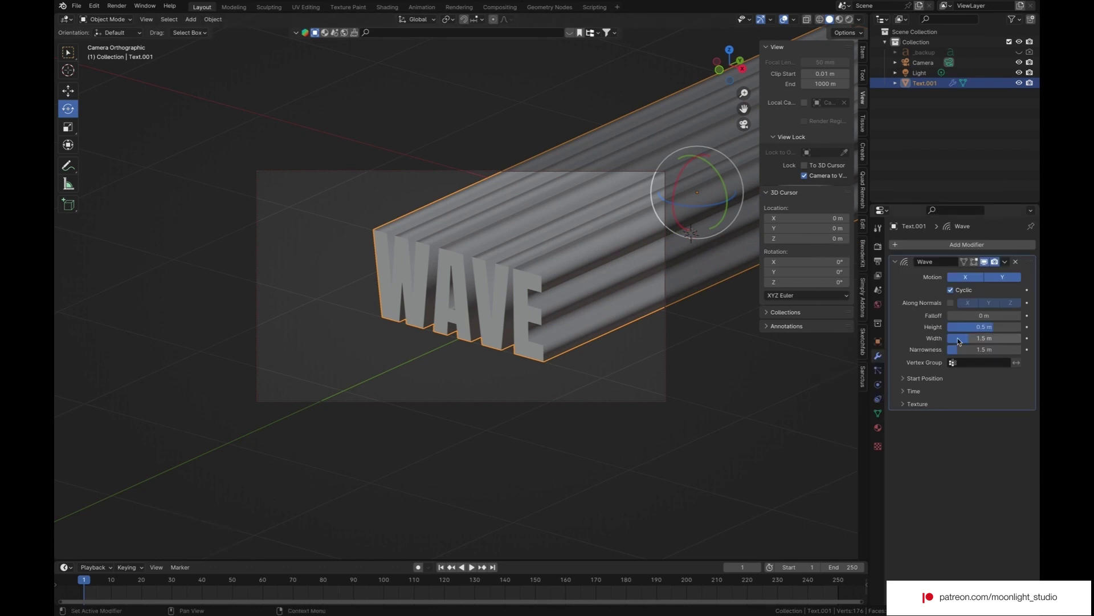
{"action": "left_click", "coordinate": [471, 567]}
{"action": "left_click", "coordinate": [745, 125]}
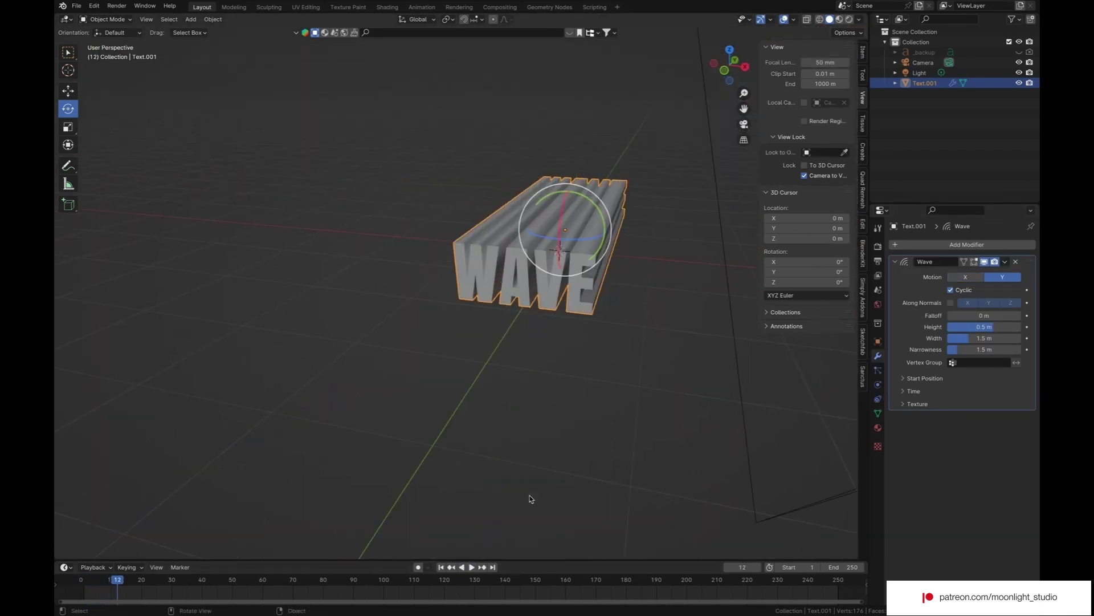
{"action": "left_click", "coordinate": [471, 566]}
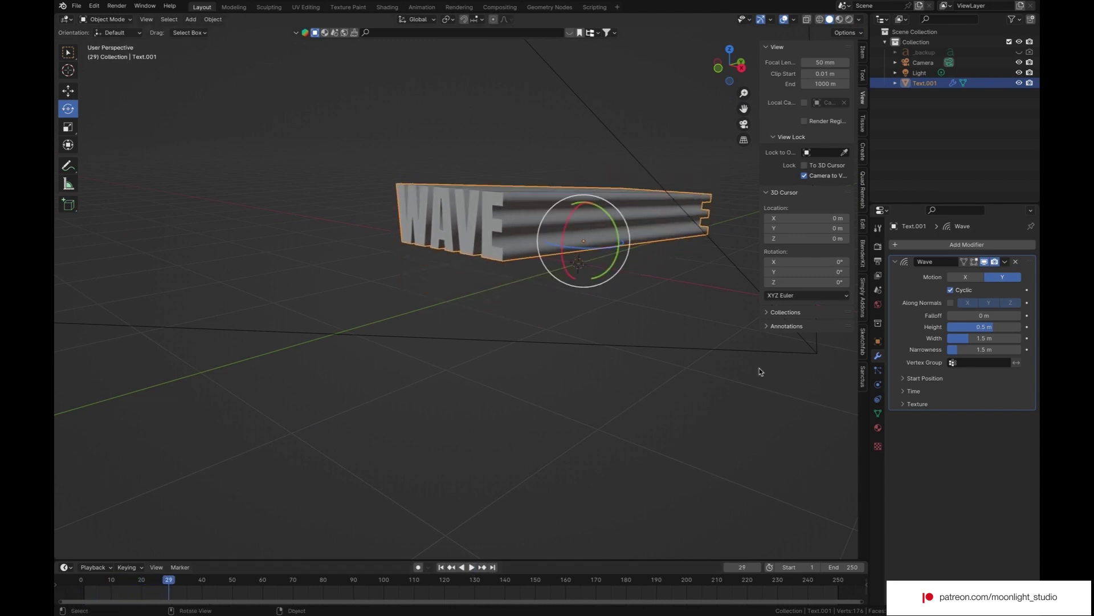
{"action": "left_click", "coordinate": [1018, 262]}
- Show the WAVE mesh in X-ray wireframe from the camera view
{"action": "left_click", "coordinate": [744, 125]}
{"action": "left_click", "coordinate": [807, 19]}
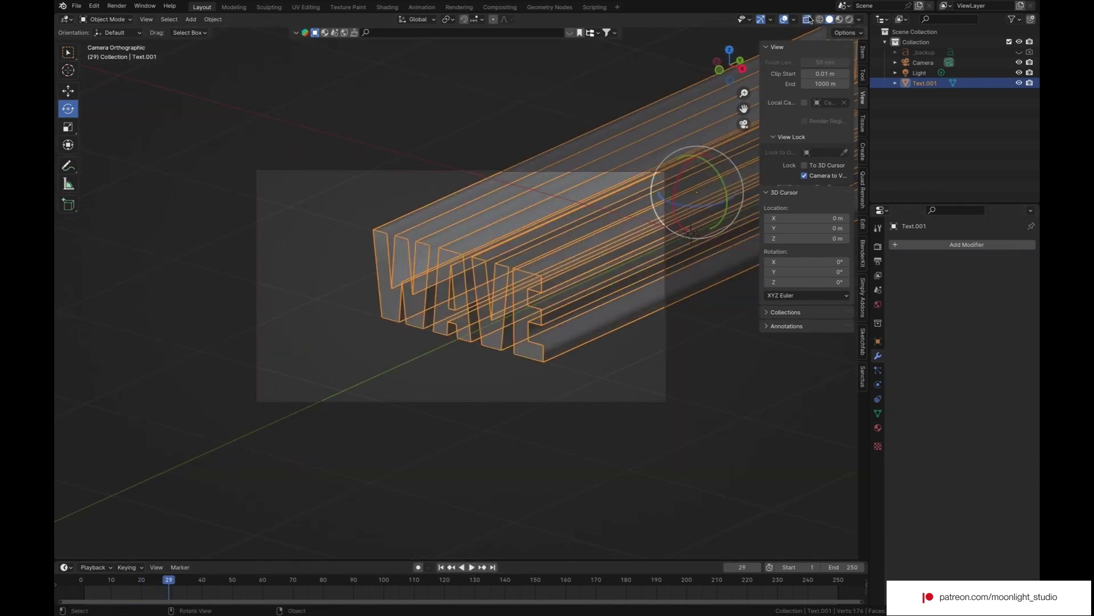
{"action": "left_click", "coordinate": [679, 321]}
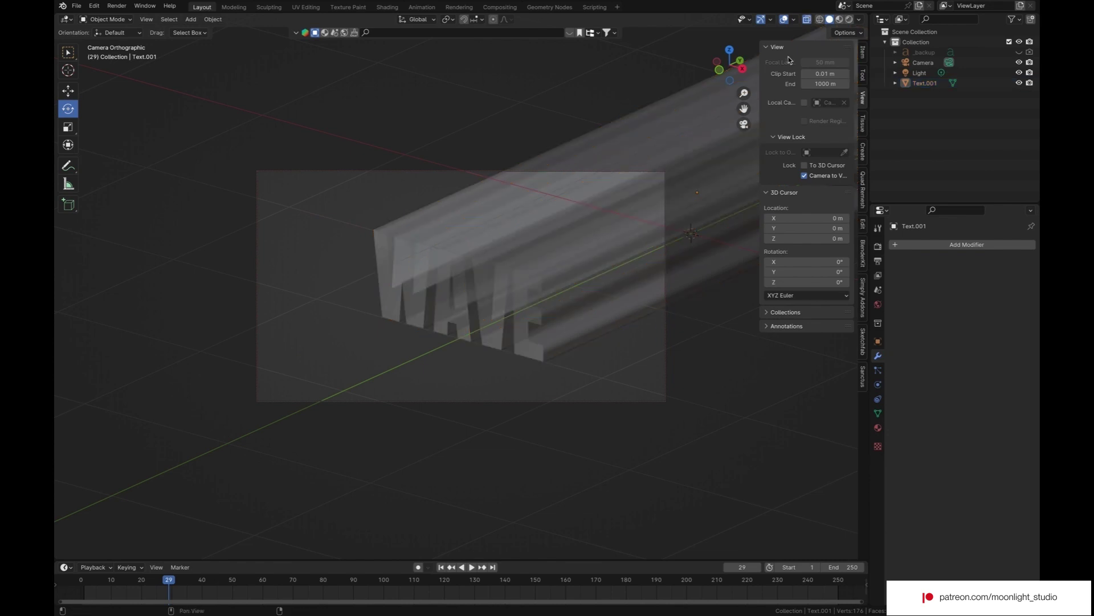
{"action": "left_click", "coordinate": [820, 20]}
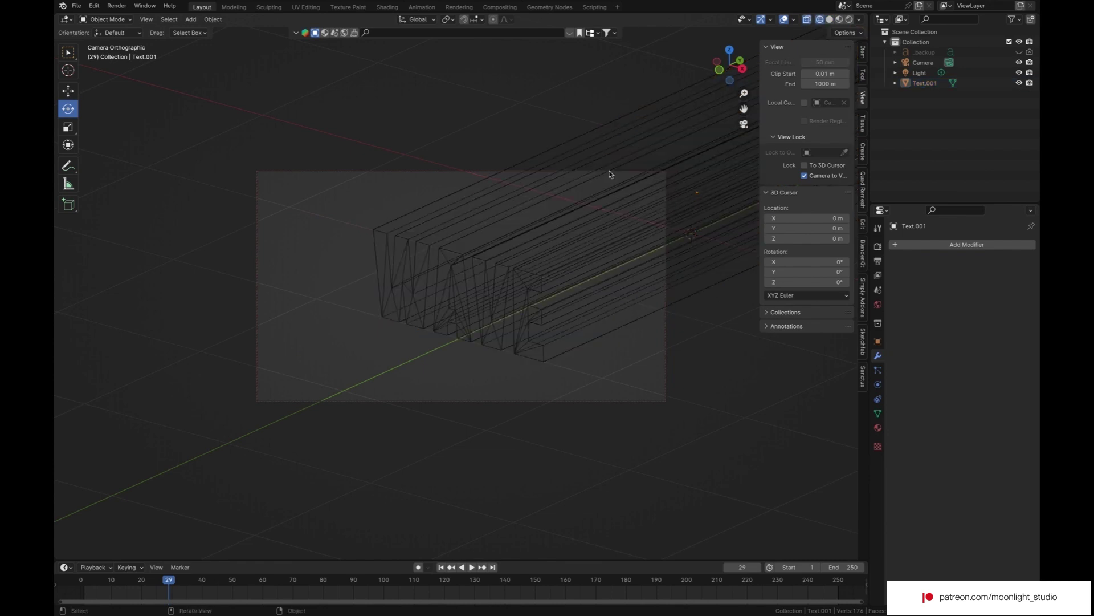
{"action": "key", "text": "ctrl+z"}
- Orbit around the wireframe to inspect its stretched edges, then return to camera view
{"action": "left_click", "coordinate": [744, 125]}
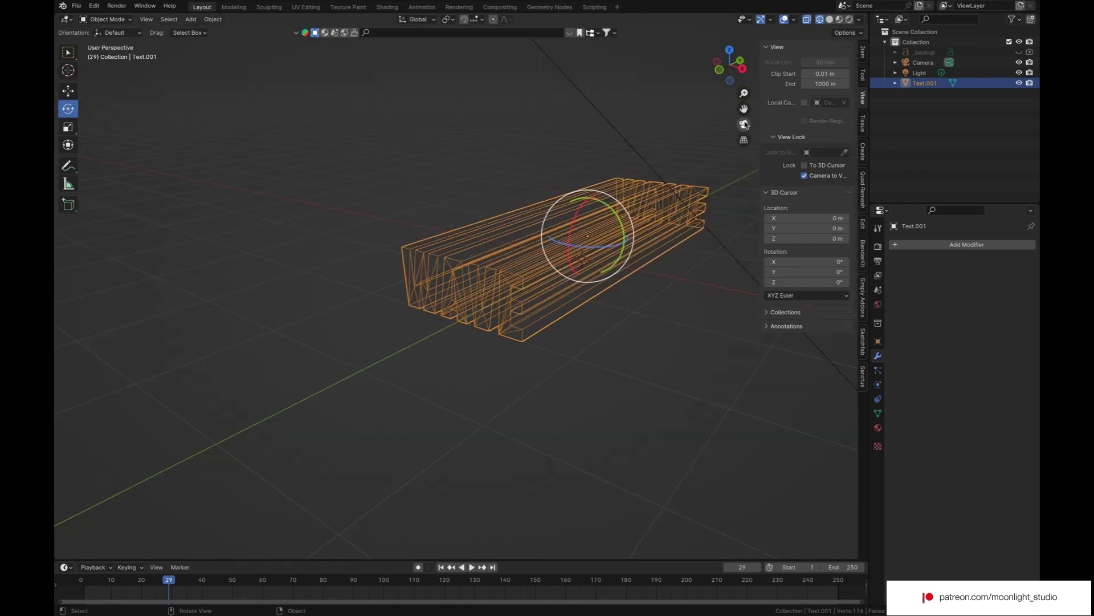
{"action": "middle_click_drag", "start_coordinate": [621, 250], "coordinate": [566, 282]}
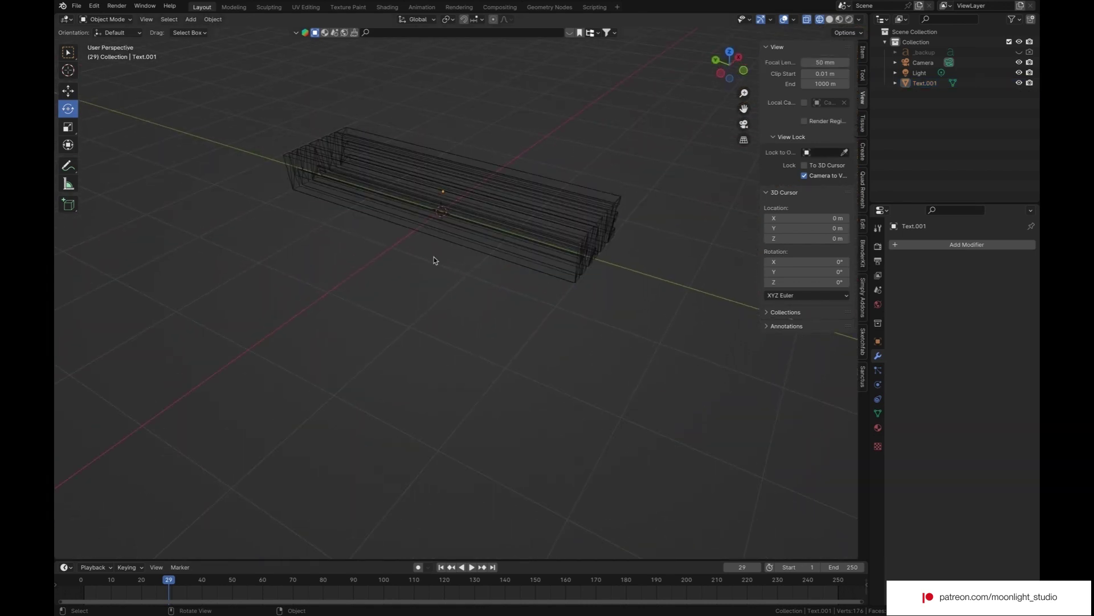
{"action": "middle_click_drag", "start_coordinate": [433, 260], "coordinate": [483, 260]}
{"action": "left_click", "coordinate": [483, 260]}
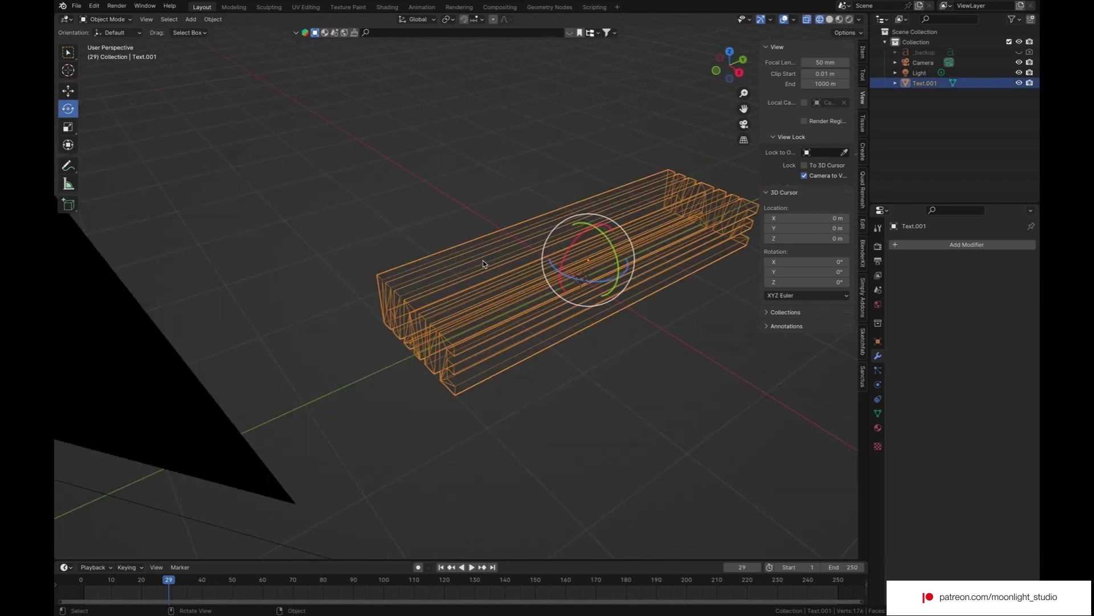
{"action": "left_click", "coordinate": [515, 213]}
{"action": "left_click", "coordinate": [526, 309]}
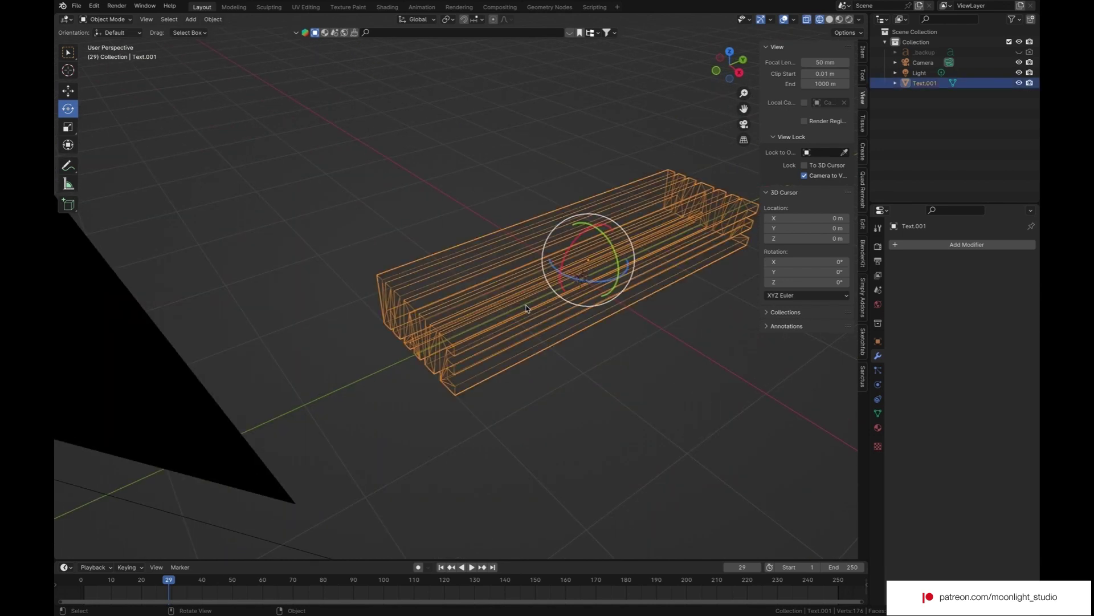
{"action": "left_click", "coordinate": [744, 124]}
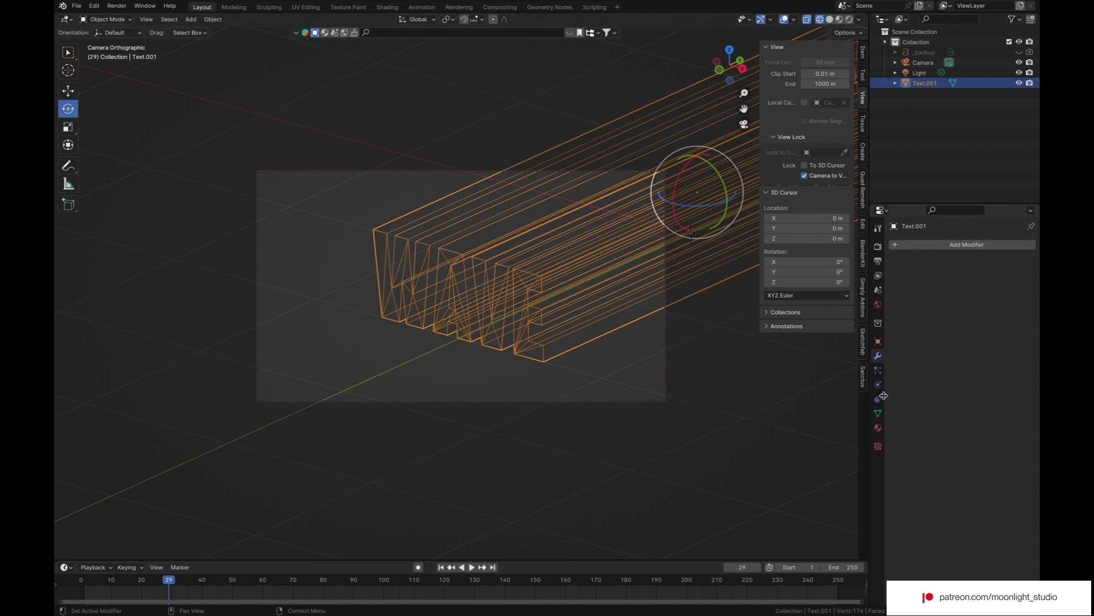
- Add a Remesh modifier in Sharp mode, octree depth 8, Remove Disconnected off
{"action": "left_click", "coordinate": [912, 245]}
{"action": "mouse_move", "coordinate": [909, 246]}
{"action": "left_click", "coordinate": [888, 198]}
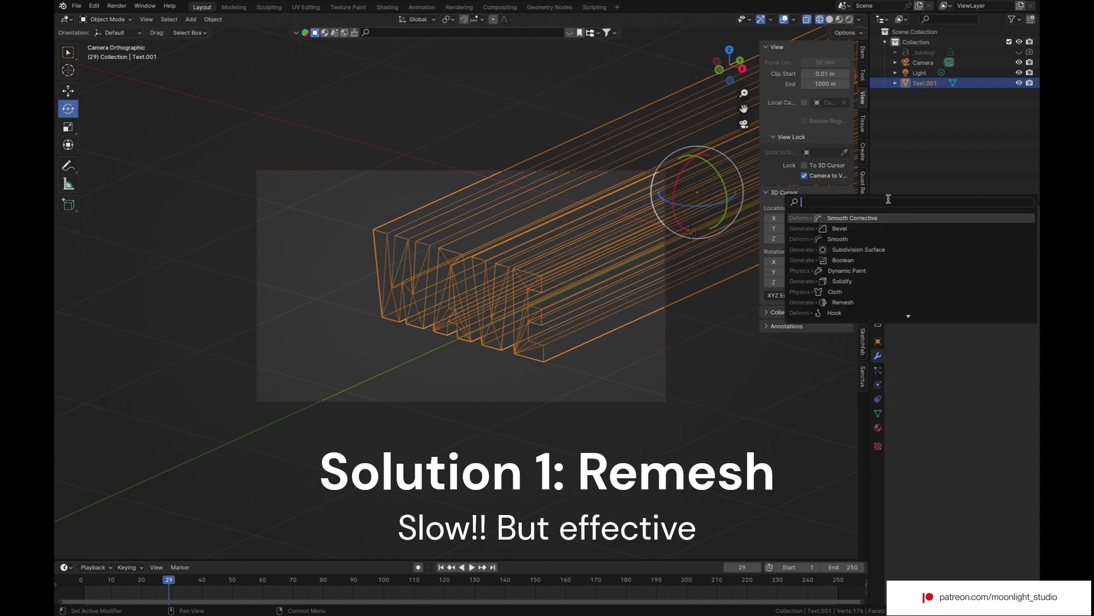
{"action": "type", "text": "reme"}
{"action": "key", "text": "Return"}
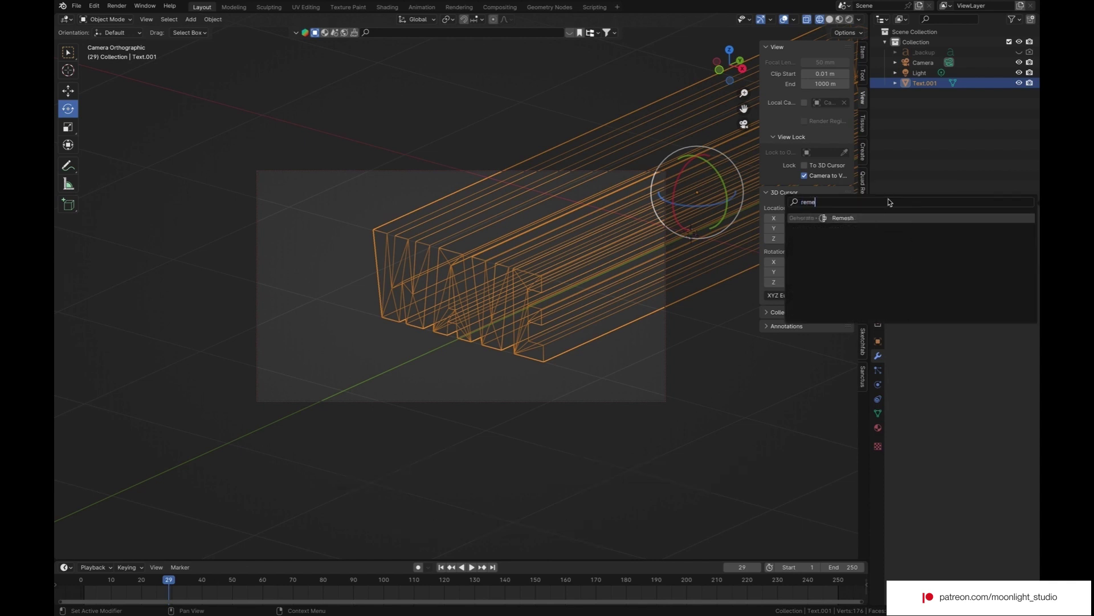
{"action": "left_click", "coordinate": [969, 276]}
{"action": "left_click", "coordinate": [998, 289]}
{"action": "type", "text": "8"}
{"action": "key", "text": "Return"}
{"action": "left_click", "coordinate": [951, 326]}
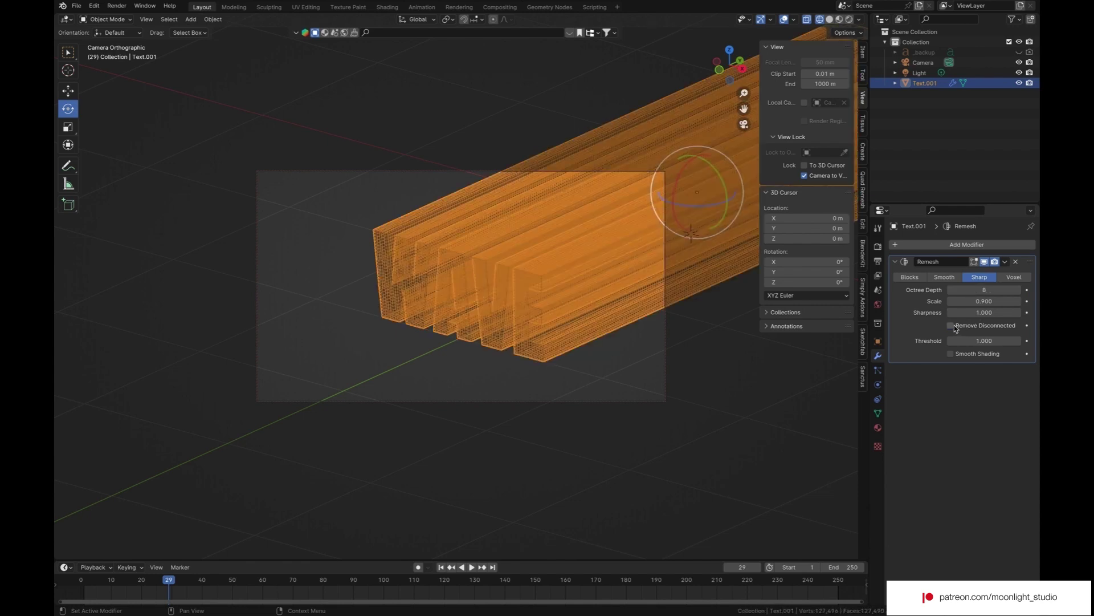
- Turn off X-ray and show the remeshed text as an opaque solid
{"action": "left_click", "coordinate": [830, 19]}
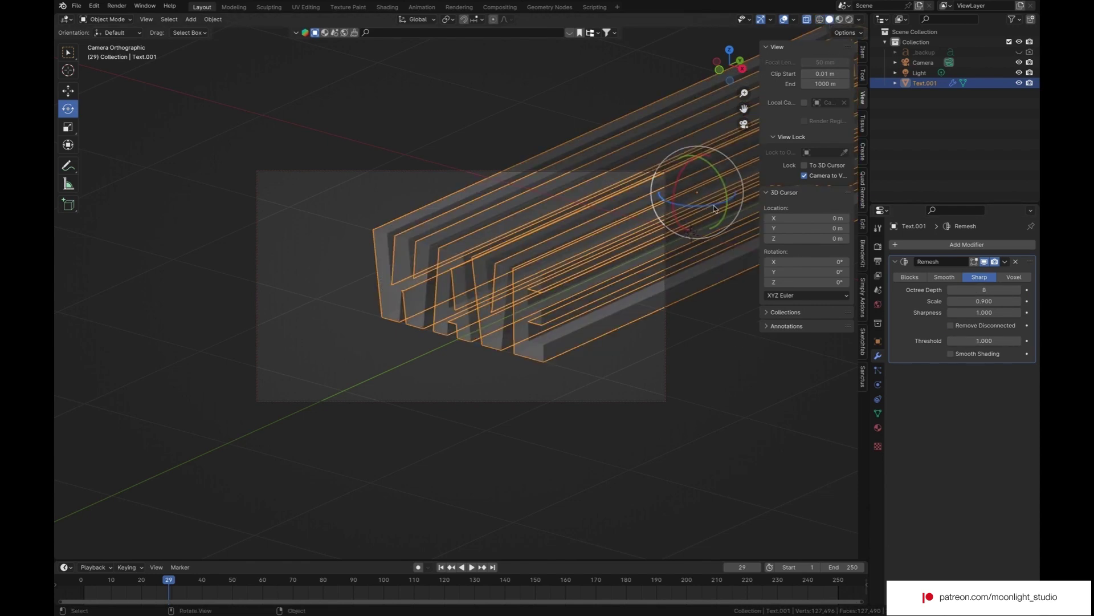
{"action": "left_click", "coordinate": [806, 20]}
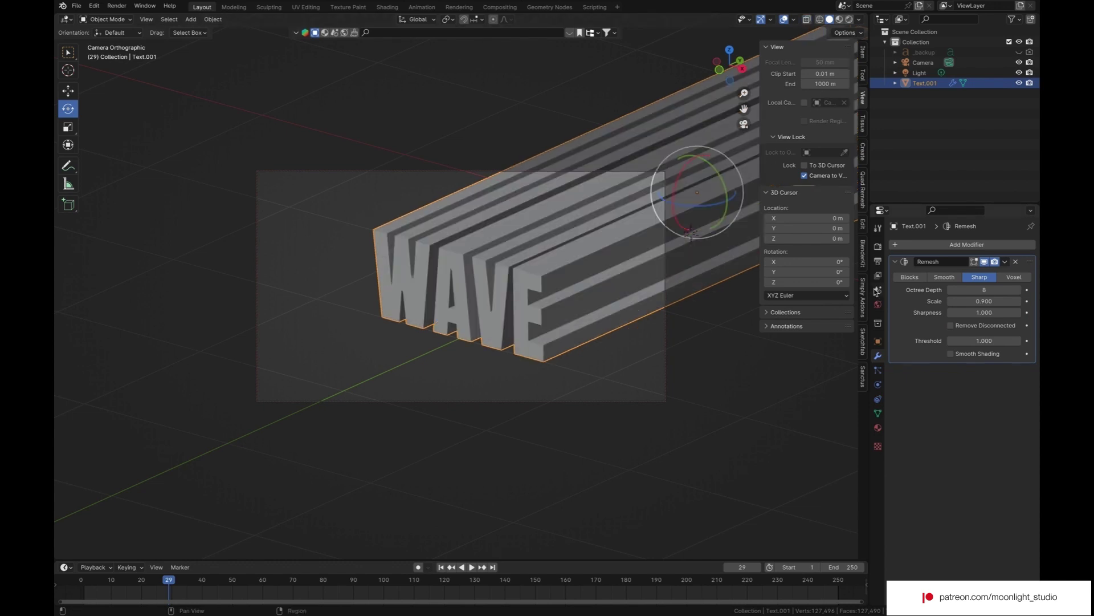
{"action": "left_click", "coordinate": [819, 20]}
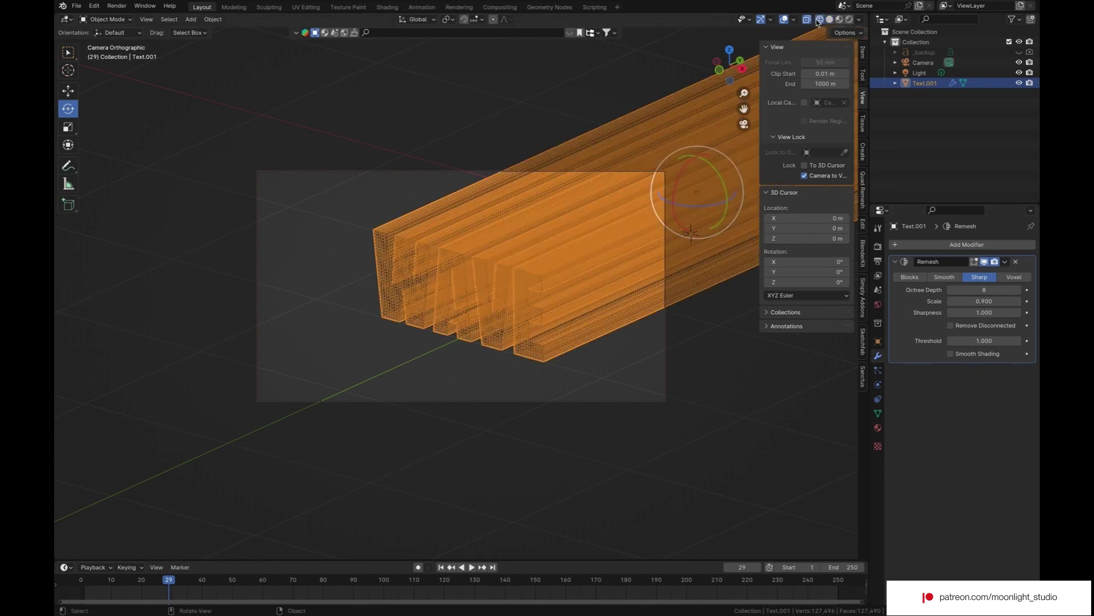
{"action": "left_click", "coordinate": [830, 20]}
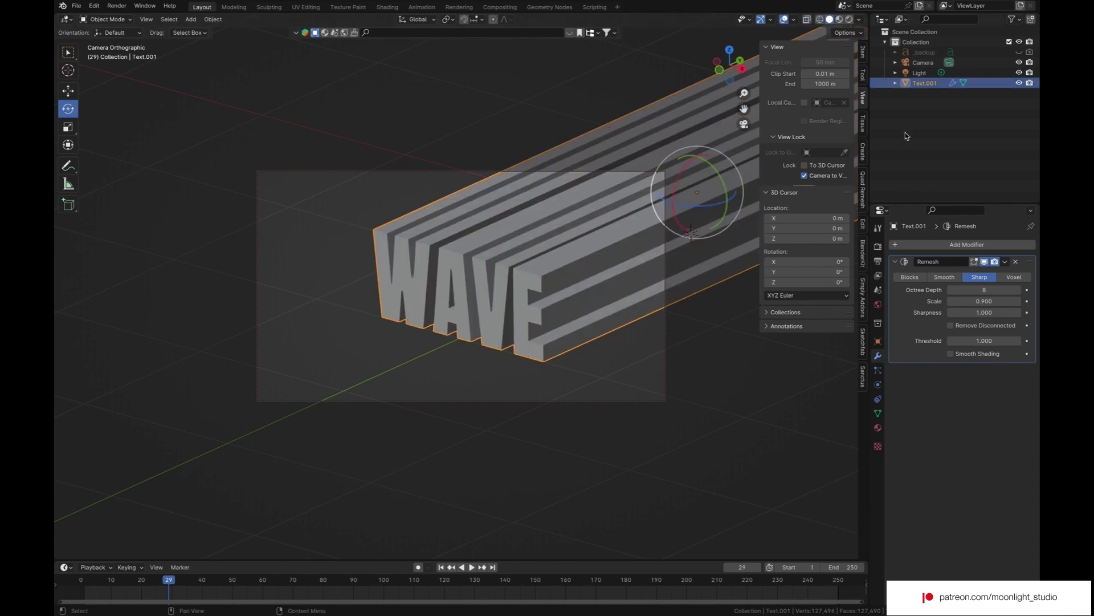
{"action": "left_click", "coordinate": [930, 246]}
- Add a Wave modifier after the Remesh and play its ripple from frame 1 through the camera
{"action": "mouse_move", "coordinate": [932, 297]}
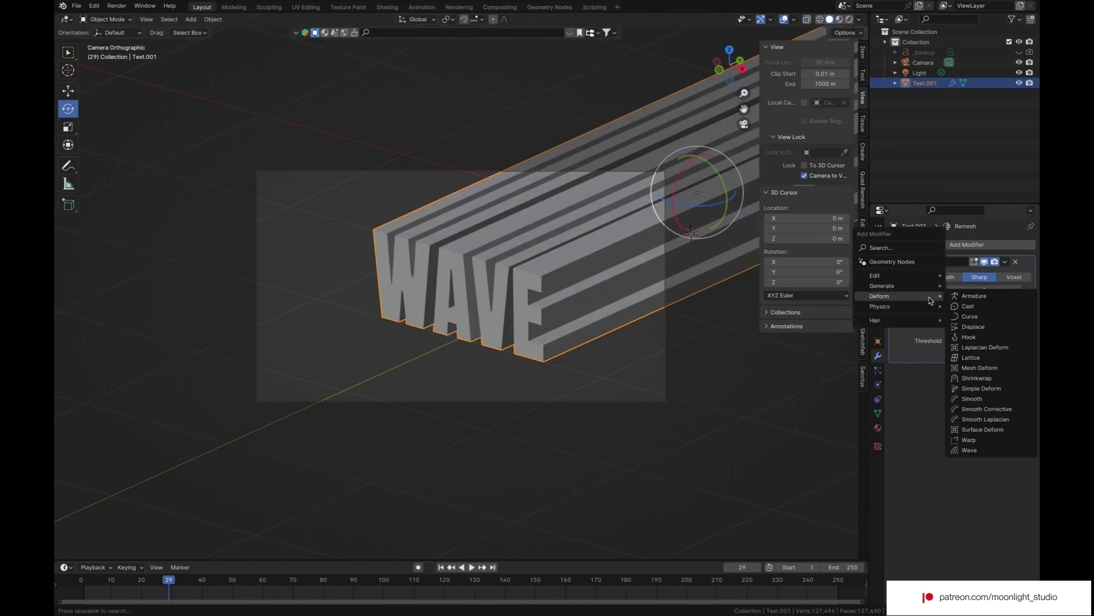
{"action": "left_click", "coordinate": [969, 450]}
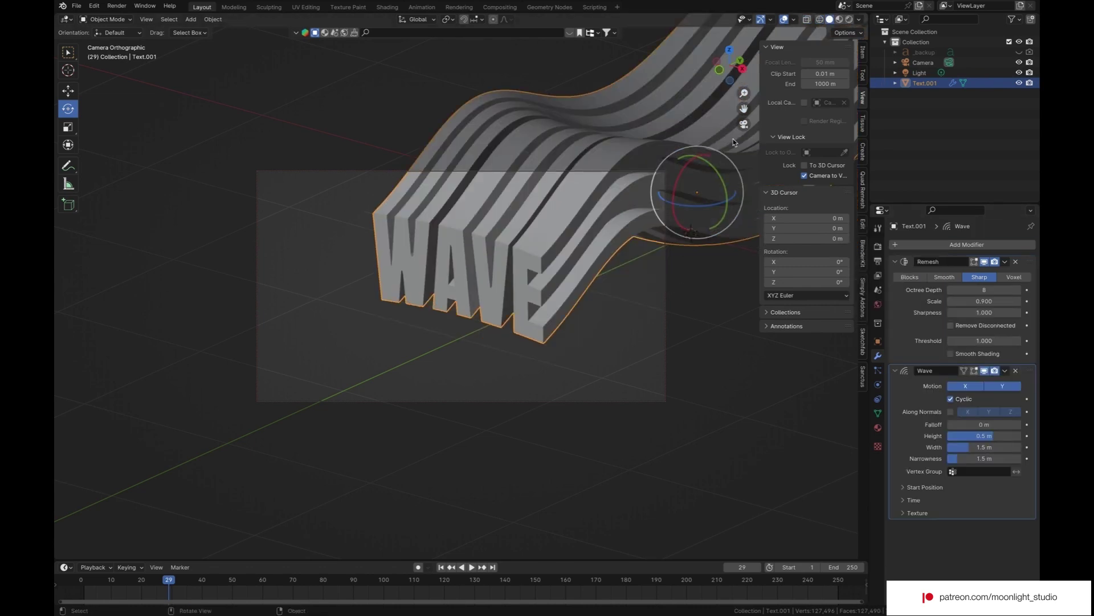
{"action": "mouse_move", "coordinate": [741, 133]}
{"action": "middle_mouse_down"}
{"action": "mouse_move", "coordinate": [624, 272]}
{"action": "mouse_move", "coordinate": [582, 228]}
{"action": "mouse_move", "coordinate": [624, 272]}
{"action": "mouse_move", "coordinate": [765, 136]}
{"action": "middle_mouse_up"}
{"action": "left_click", "coordinate": [746, 124]}
{"action": "left_click", "coordinate": [441, 567]}
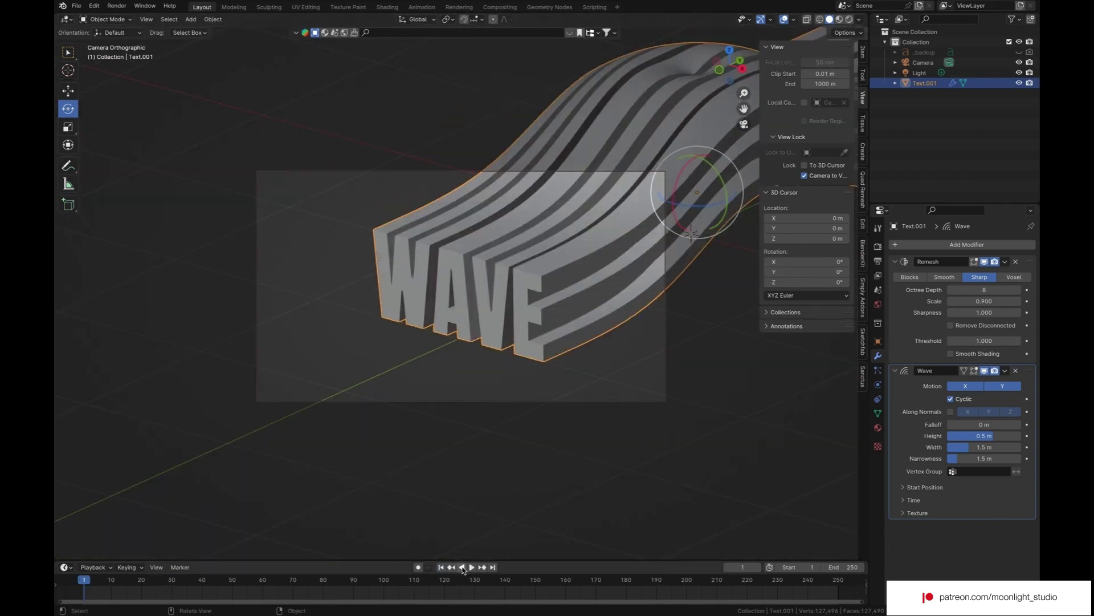
{"action": "left_click", "coordinate": [471, 567]}
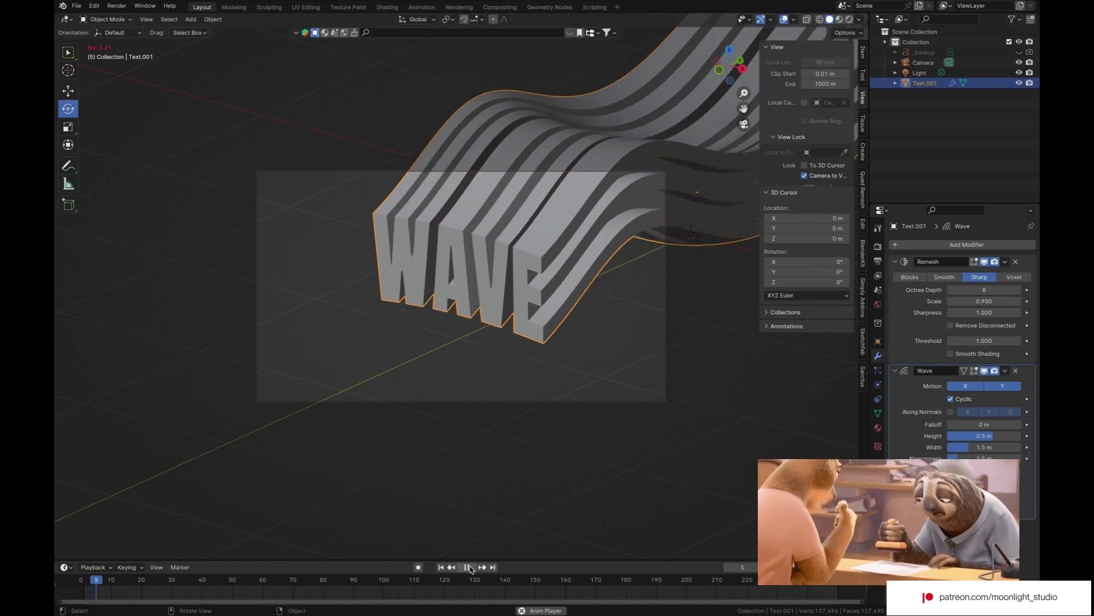
{"action": "left_click", "coordinate": [471, 567]}
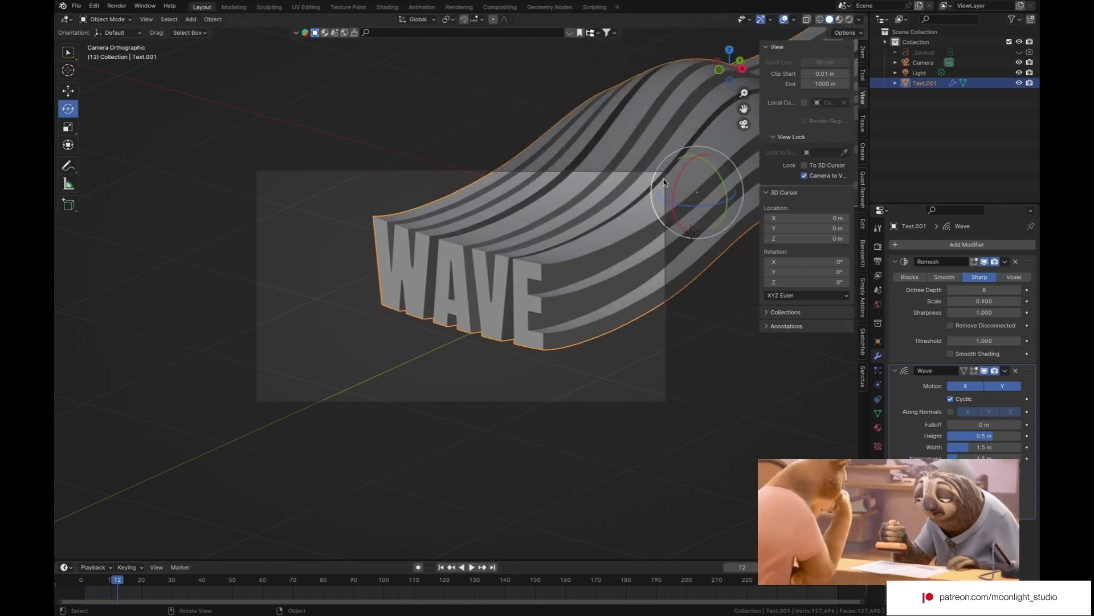
{"action": "left_click", "coordinate": [746, 125]}
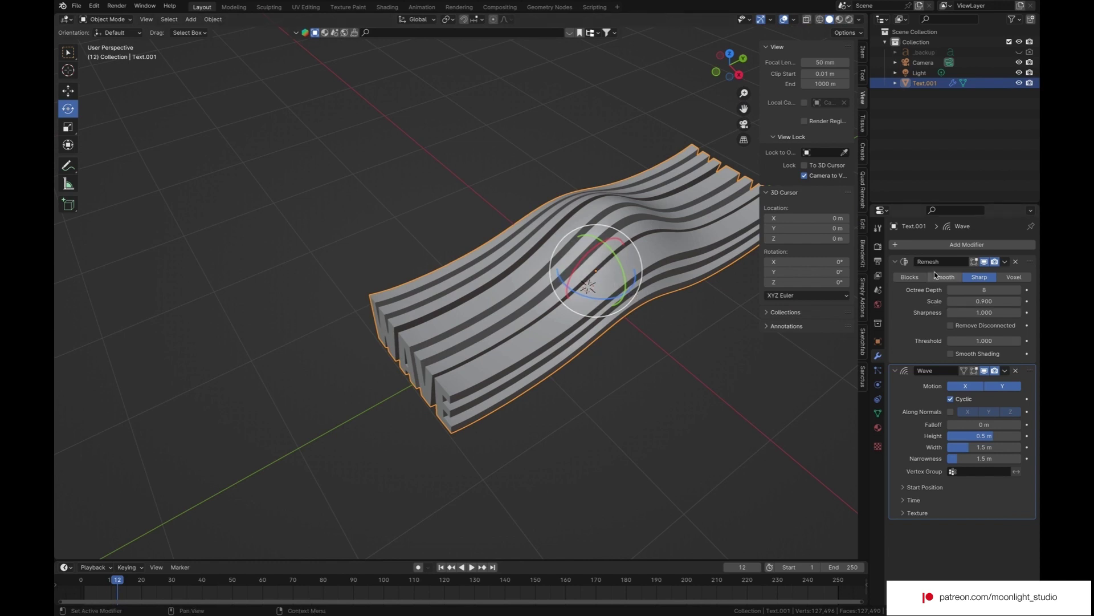
- Delete the Remesh and Wave modifiers from the Text.001 WAVE text
{"action": "left_click", "coordinate": [1015, 263]}
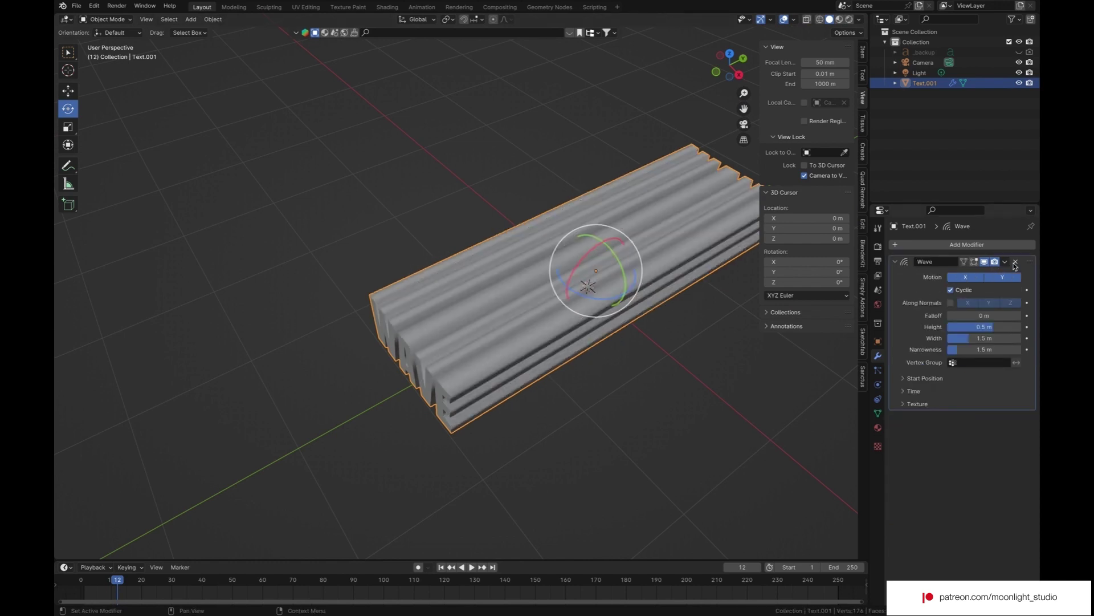
{"action": "left_click", "coordinate": [1018, 262]}
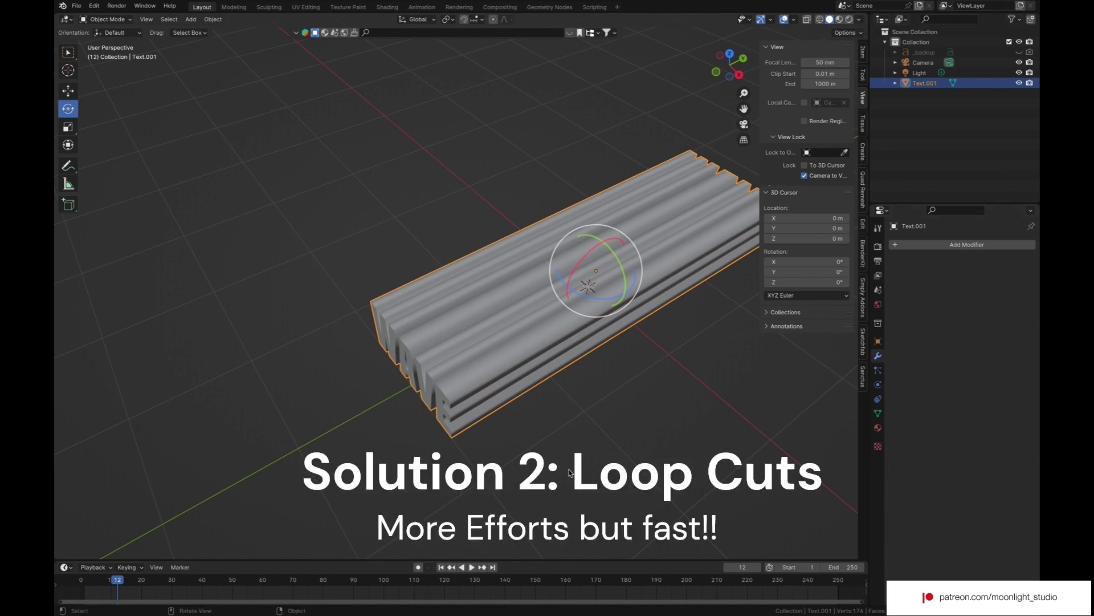
{"action": "left_click", "coordinate": [129, 35]}
{"action": "left_click", "coordinate": [115, 25]}
- Turn on X-ray and view the plain text through the scene camera
{"action": "left_click", "coordinate": [807, 20]}
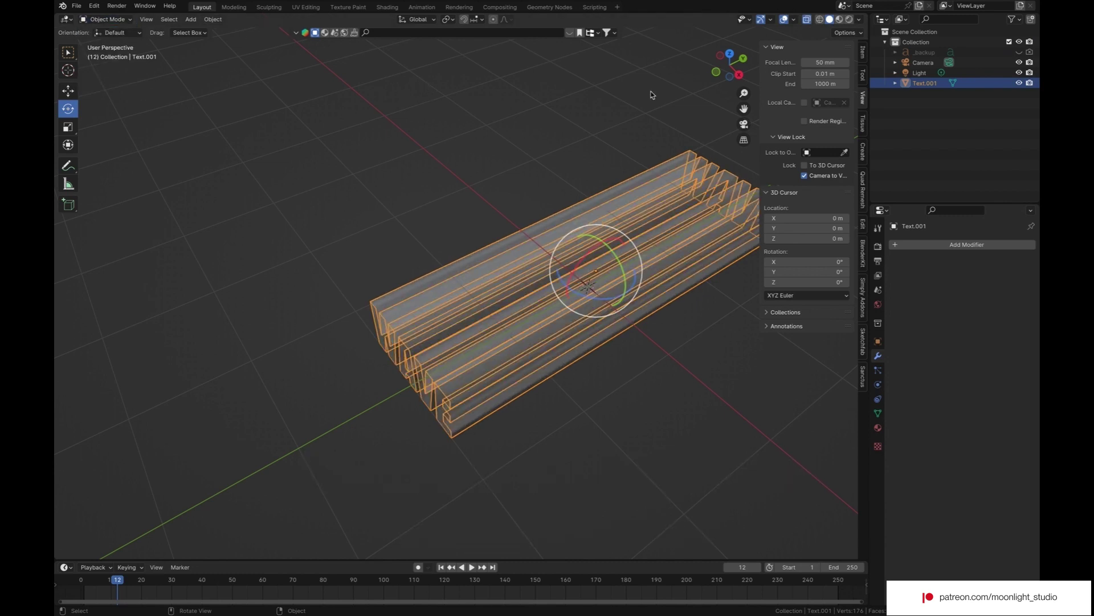
{"action": "middle_click_drag", "start_coordinate": [549, 122], "coordinate": [550, 122]}
{"action": "left_click", "coordinate": [744, 124]}
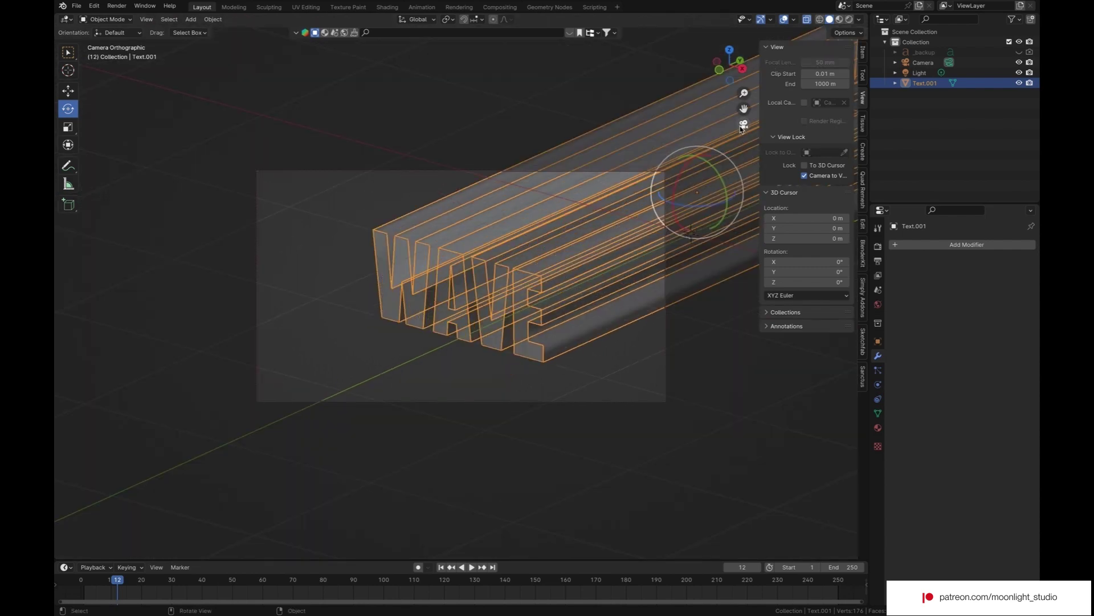
- Switch the WAVE text into Edit Mode and leave camera view for free perspective
{"action": "left_click", "coordinate": [104, 20]}
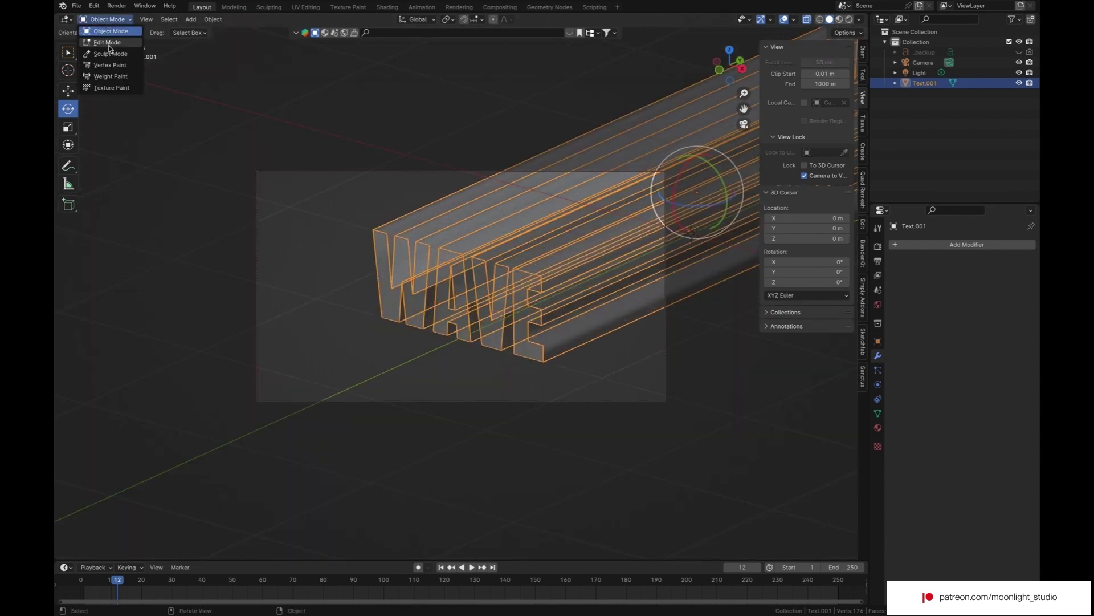
{"action": "left_click", "coordinate": [114, 40]}
{"action": "left_click", "coordinate": [744, 124]}
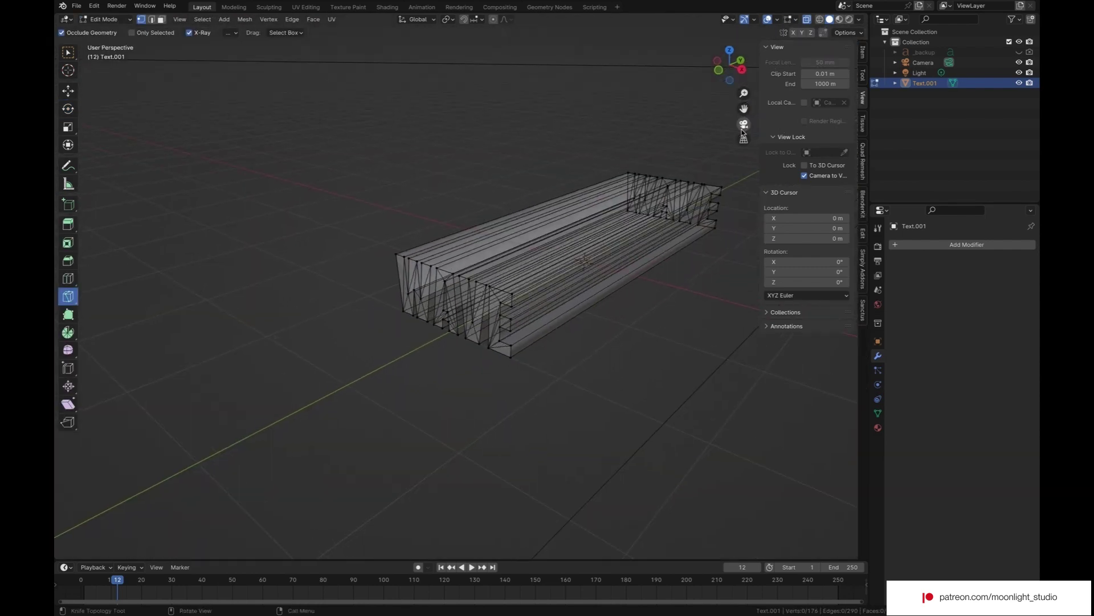
- Add several loop cuts across the WAVE letters with the Loop Cut tool
{"action": "left_click", "coordinate": [68, 278]}
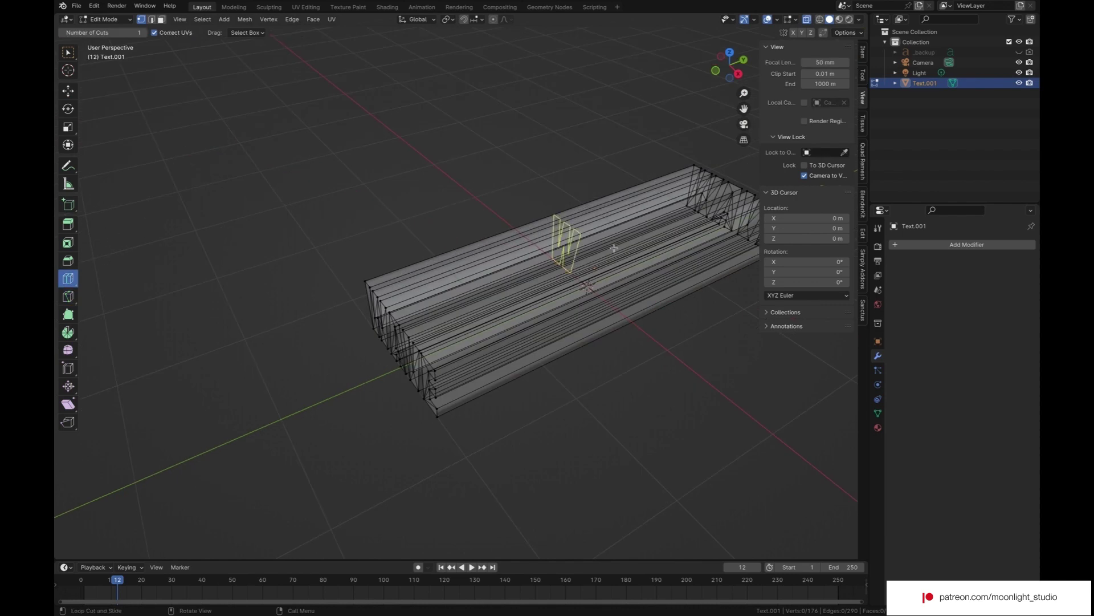
{"action": "left_click", "coordinate": [631, 298]}
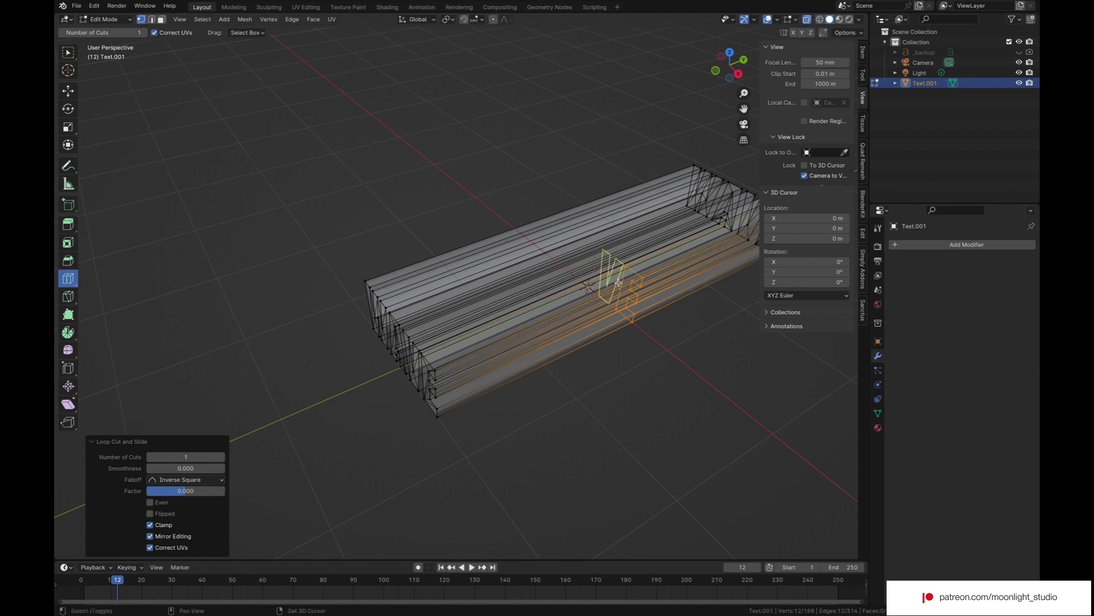
{"action": "left_click", "coordinate": [619, 284], "text": "shift"}
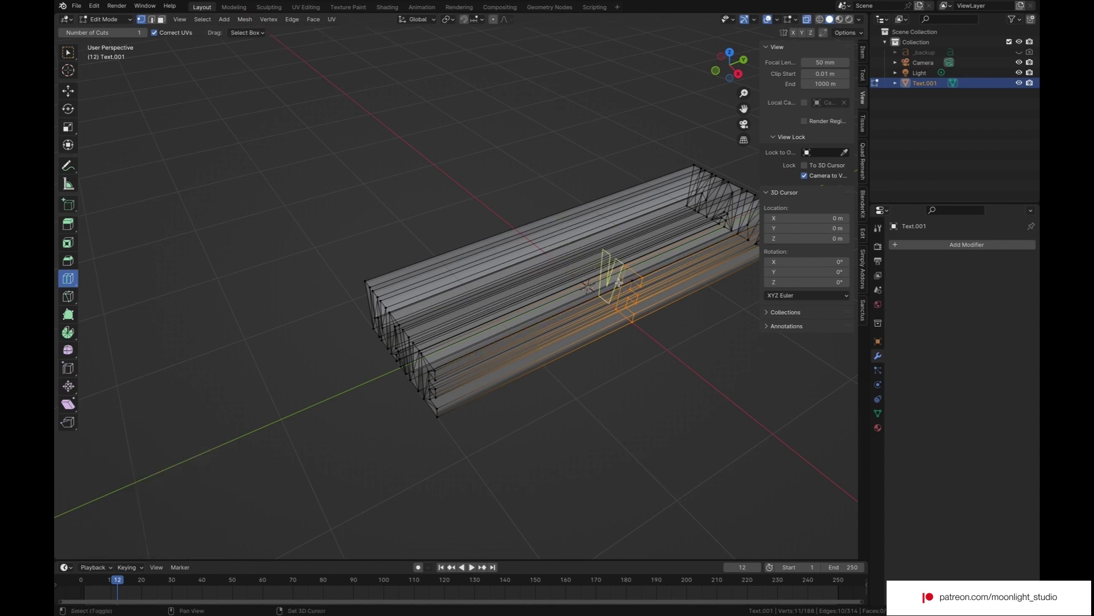
{"action": "left_click", "coordinate": [604, 260]}
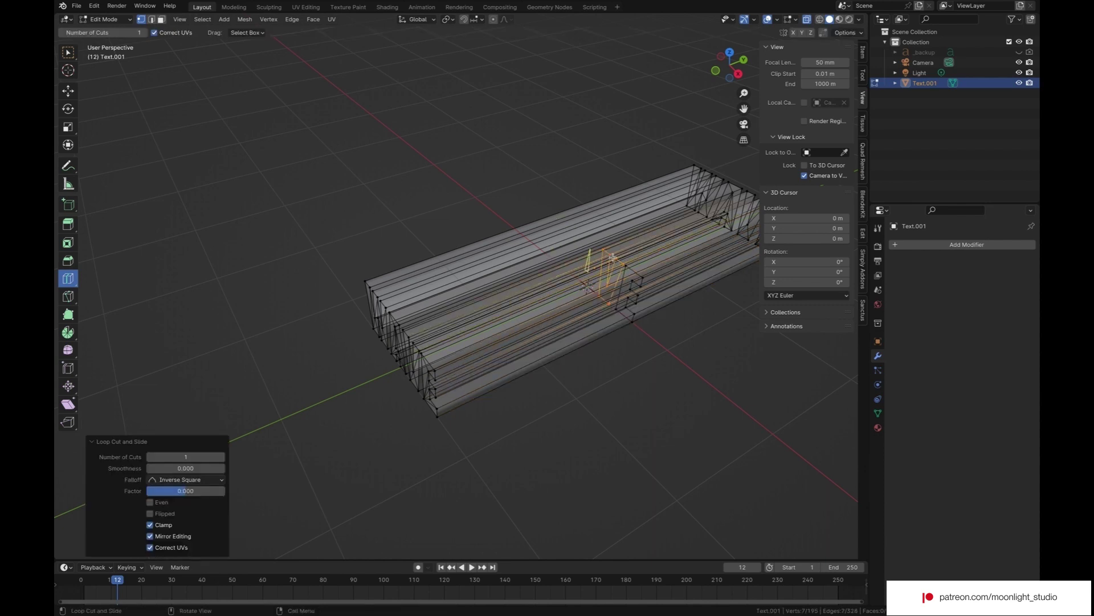
{"action": "left_click", "coordinate": [573, 245]}
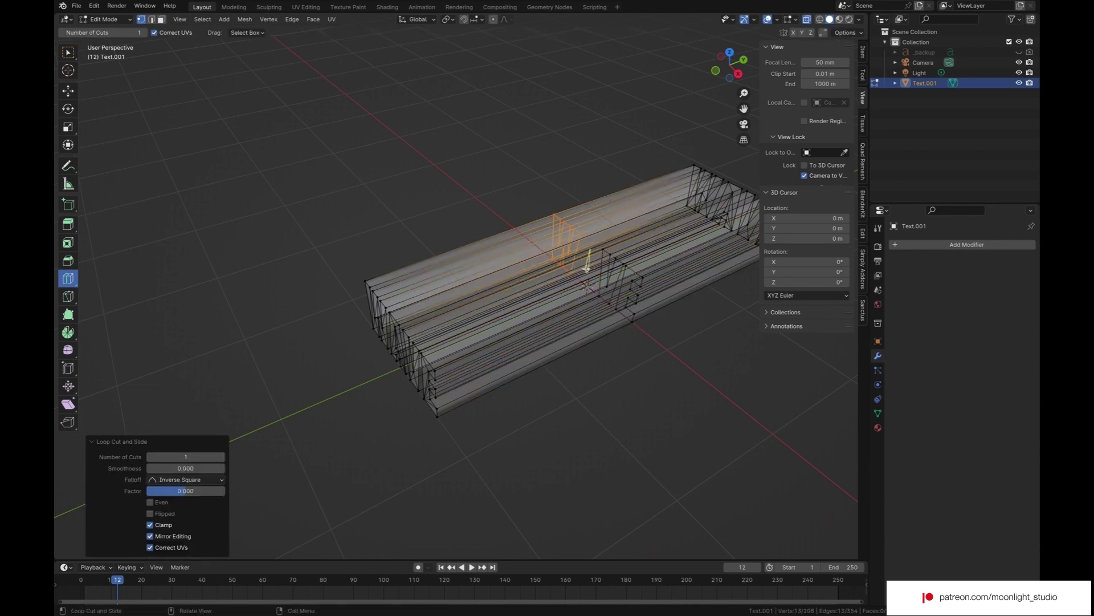
{"action": "left_click", "coordinate": [572, 279]}
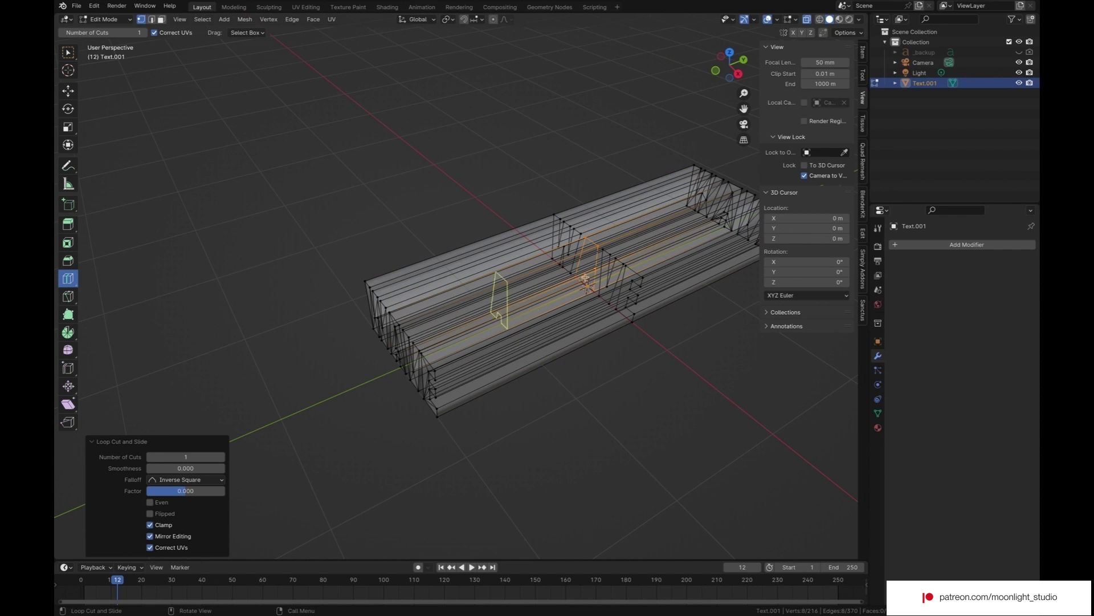
- Add one more loop cut, then box-select the vertices across the middle of the mesh
{"action": "left_click", "coordinate": [587, 269]}
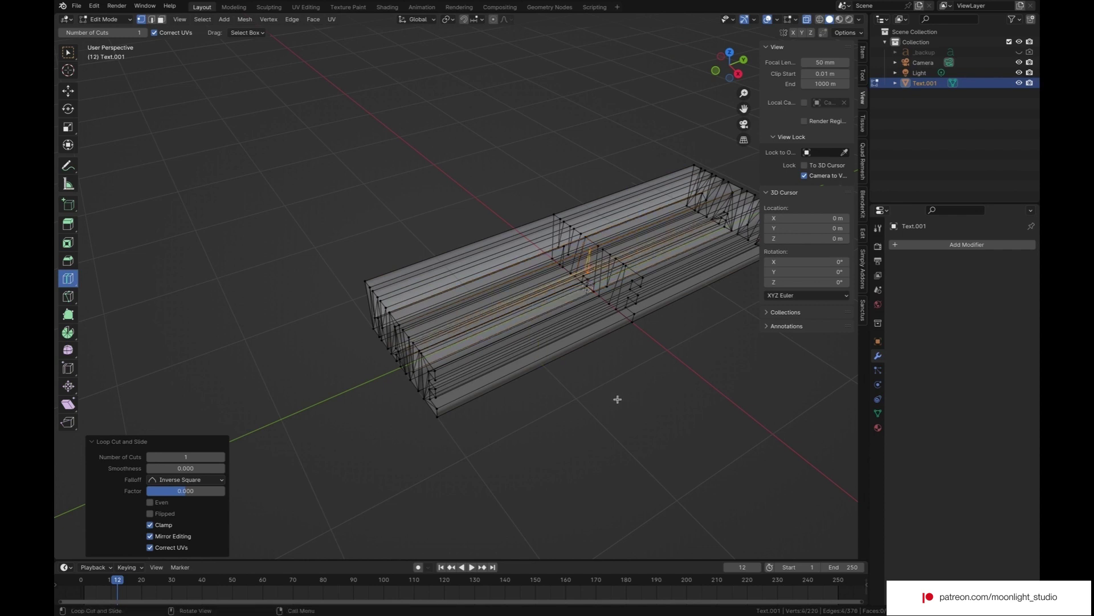
{"action": "middle_click_drag", "start_coordinate": [618, 399], "coordinate": [152, 65]}
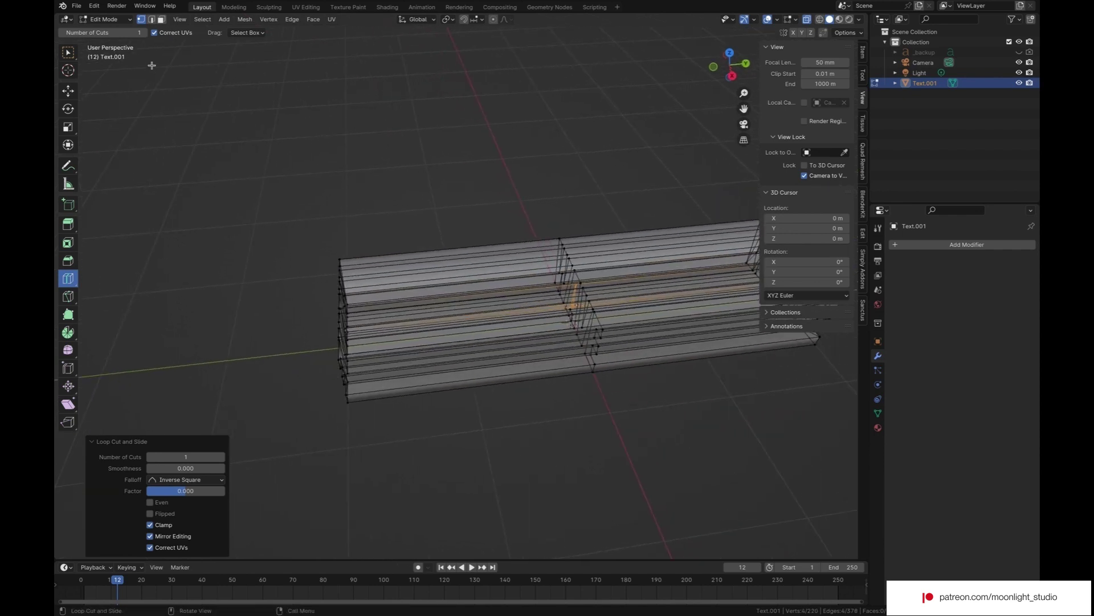
{"action": "left_click", "coordinate": [67, 57]}
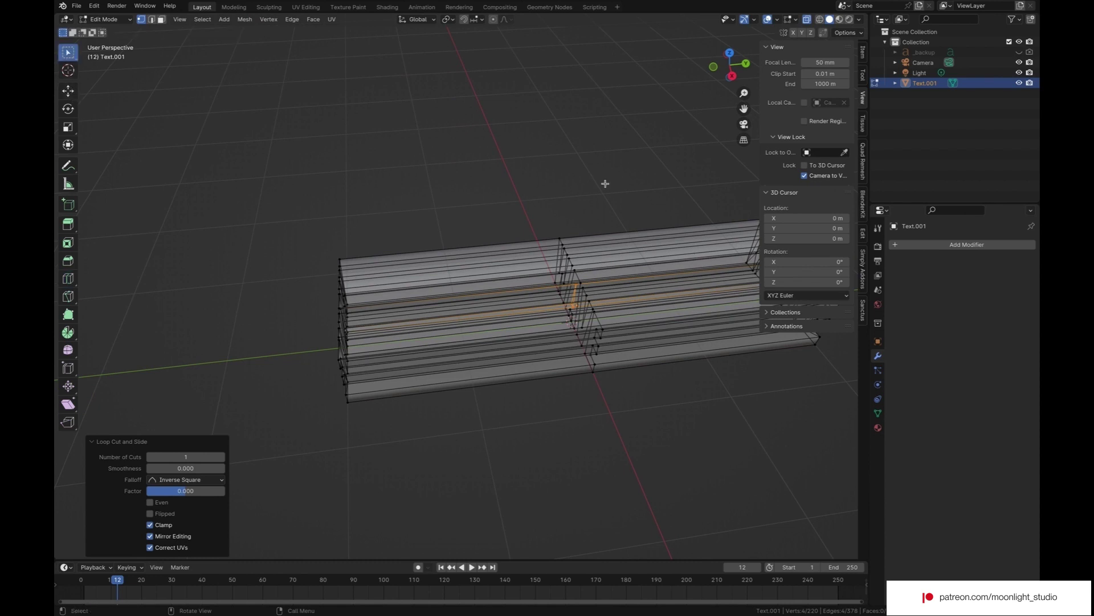
{"action": "left_click_drag", "start_coordinate": [624, 184], "coordinate": [533, 416]}
{"action": "middle_click_drag", "start_coordinate": [533, 415], "coordinate": [531, 416]}
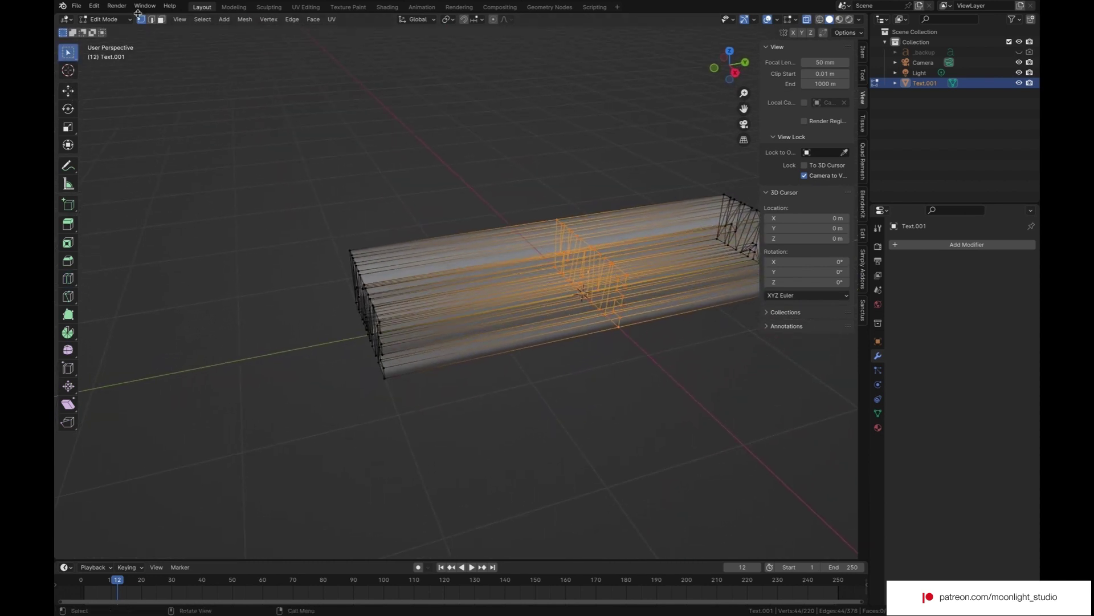
{"action": "middle_click_drag", "start_coordinate": [572, 163], "coordinate": [573, 163]}
- Bevel the selected edges at 1.9 m width with 32 segments
{"action": "key", "text": "ctrl+b"}
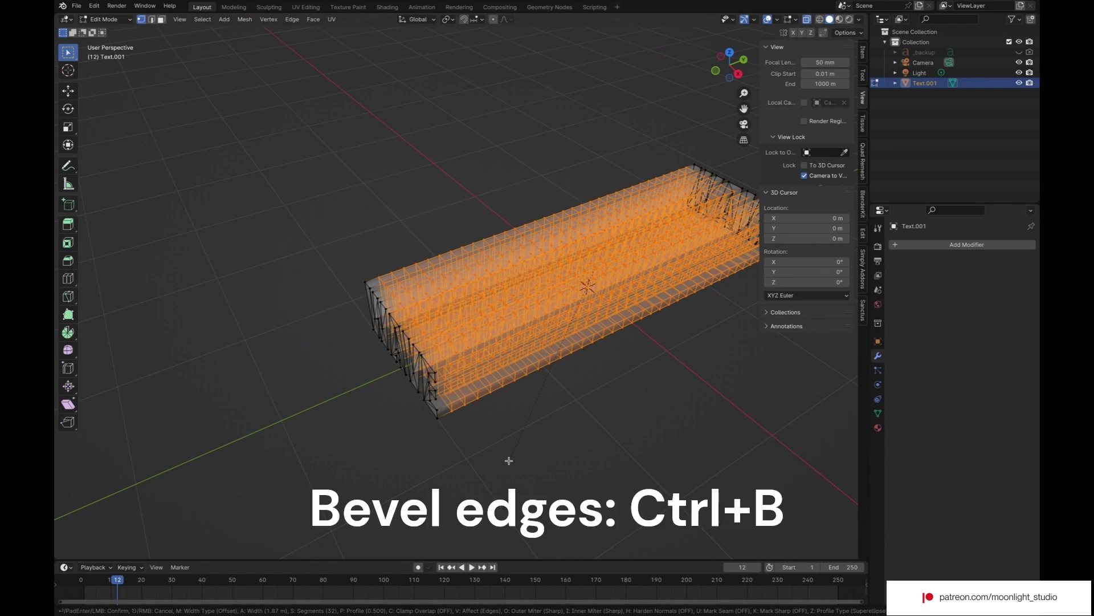
{"action": "left_click", "coordinate": [508, 461]}
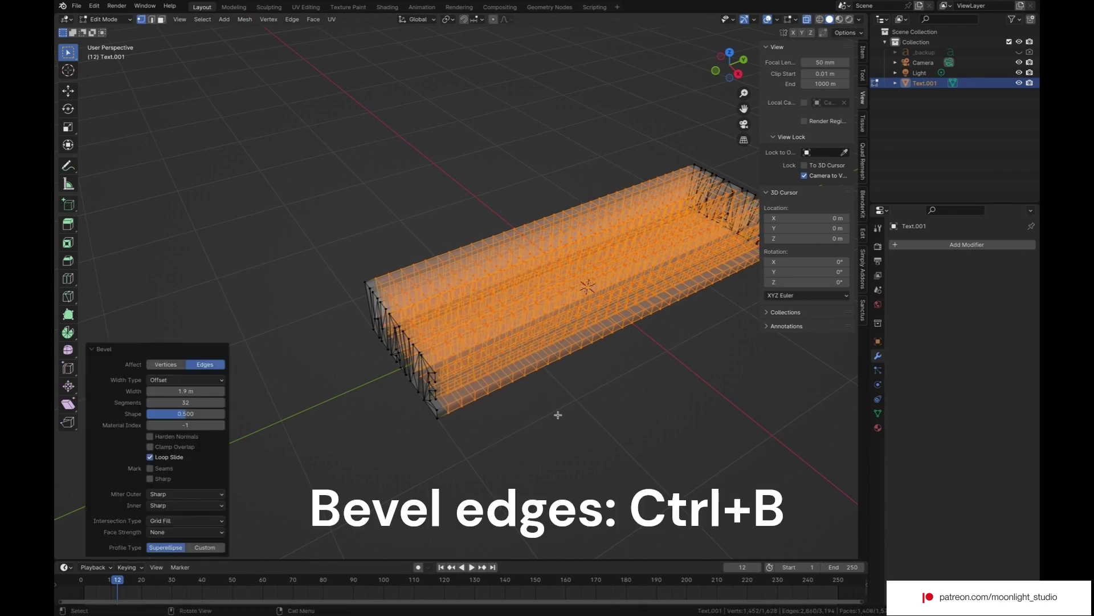
{"action": "middle_click_drag", "start_coordinate": [558, 415], "coordinate": [558, 415]}
- Return to Object Mode, view through the camera, and turn X-ray off
{"action": "left_click", "coordinate": [86, 22]}
{"action": "left_click", "coordinate": [95, 29]}
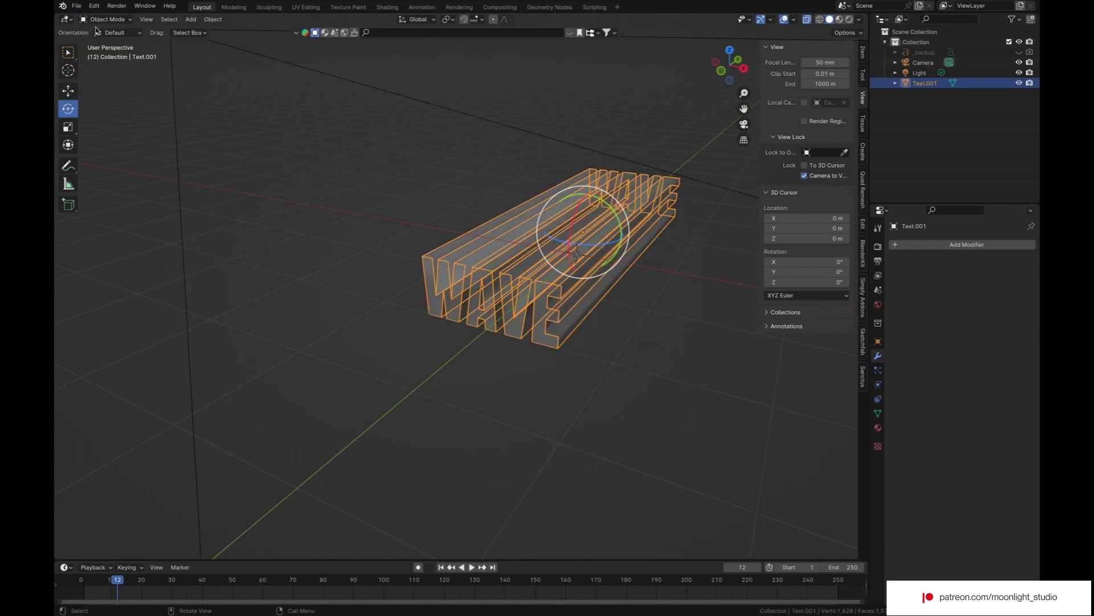
{"action": "left_click", "coordinate": [744, 126]}
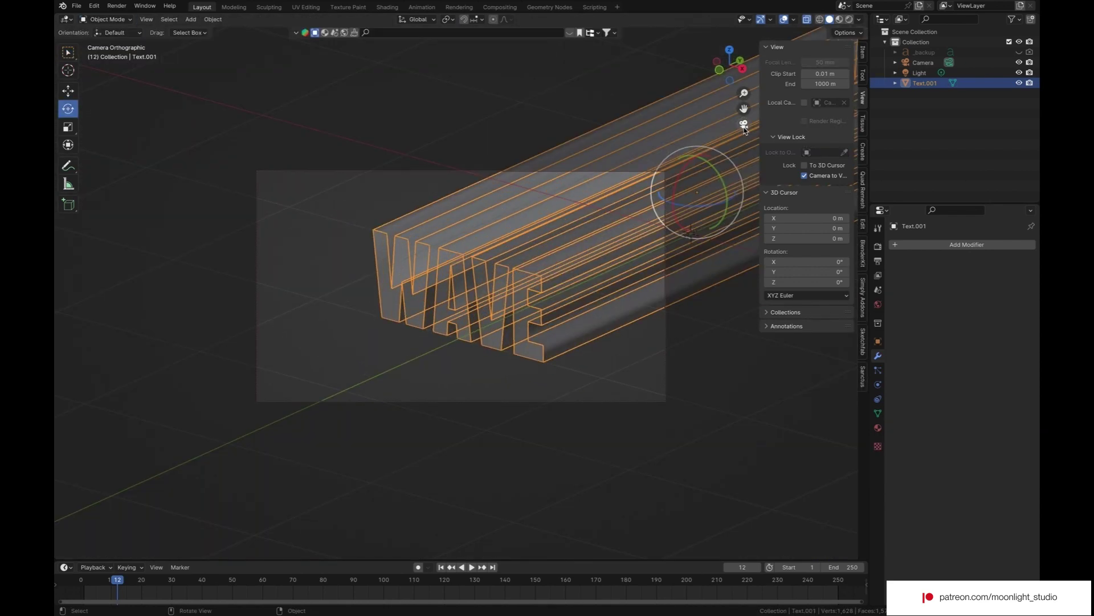
{"action": "left_click", "coordinate": [808, 20]}
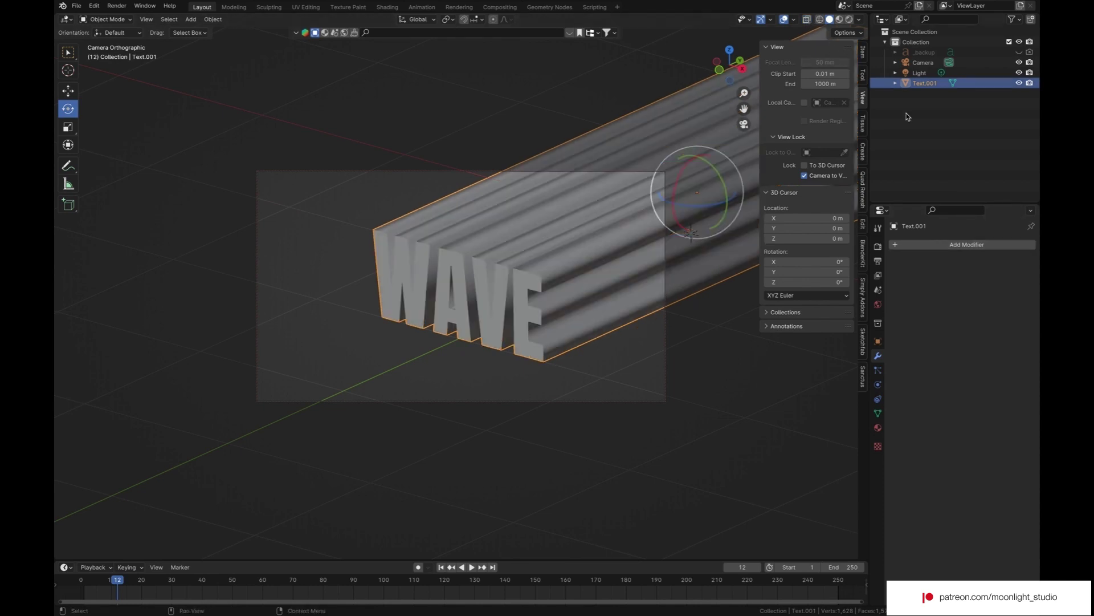
- Add a Wave modifier to the text with motion restricted to Y
{"action": "left_click", "coordinate": [967, 244]}
{"action": "mouse_move", "coordinate": [955, 241]}
{"action": "left_click", "coordinate": [836, 398]}
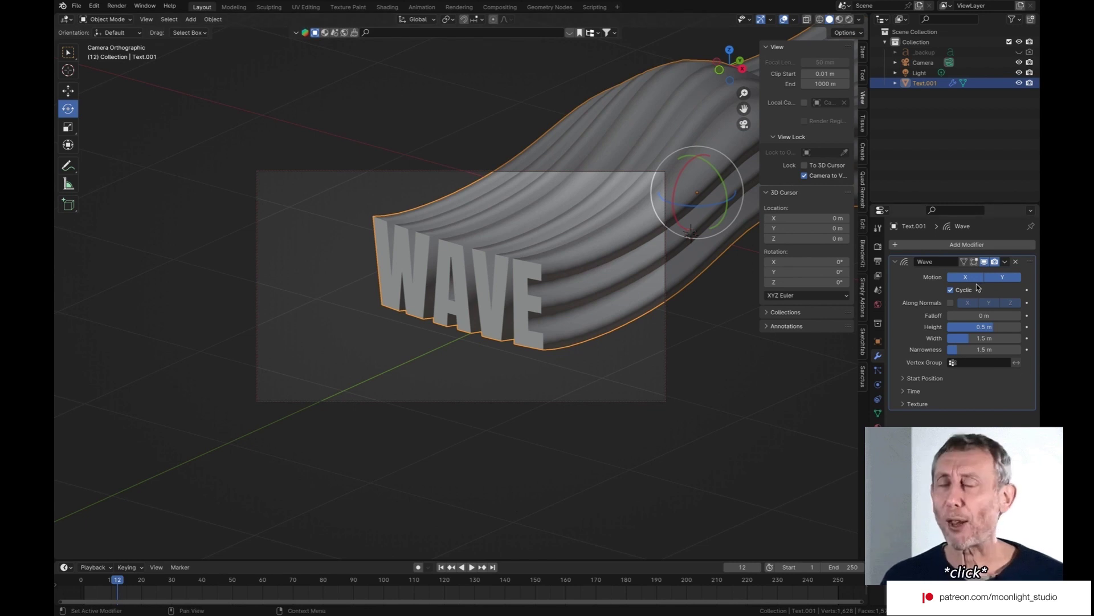
{"action": "left_click", "coordinate": [965, 277]}
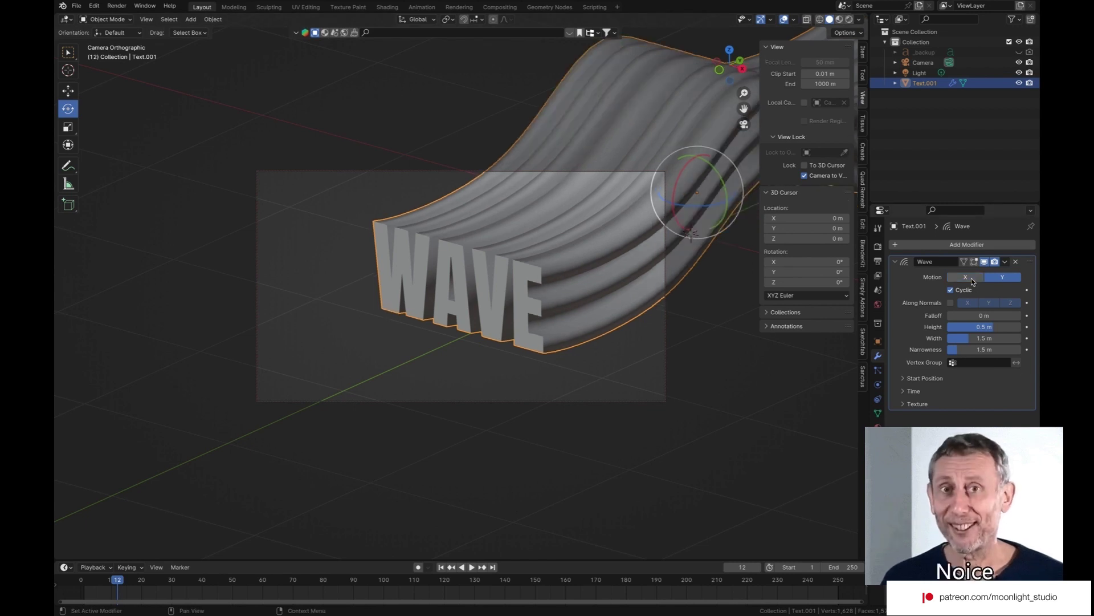
- Play the animation to preview the Y wave, orbiting the text between runs
{"action": "left_click", "coordinate": [476, 567]}
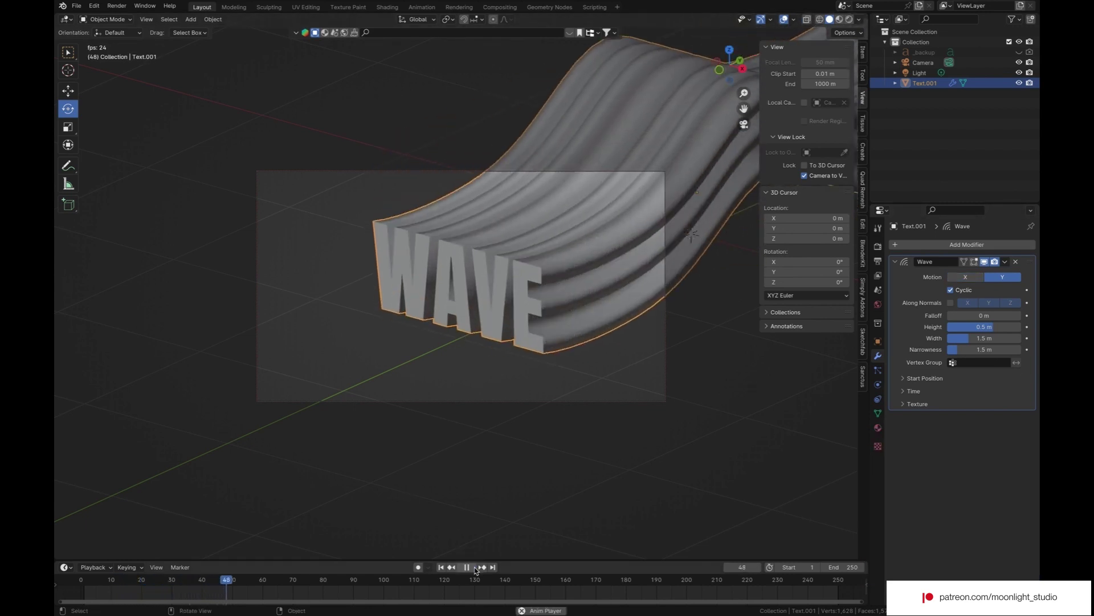
{"action": "key", "text": "space"}
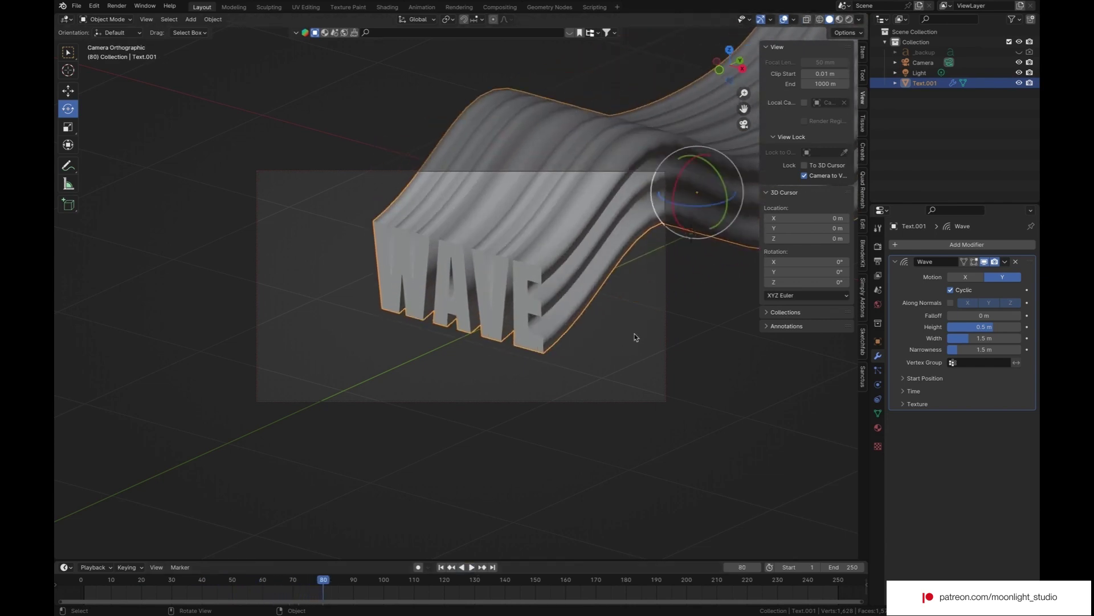
{"action": "left_click", "coordinate": [743, 129]}
{"action": "middle_click_drag", "start_coordinate": [701, 191], "coordinate": [488, 487]}
{"action": "left_click", "coordinate": [472, 567]}
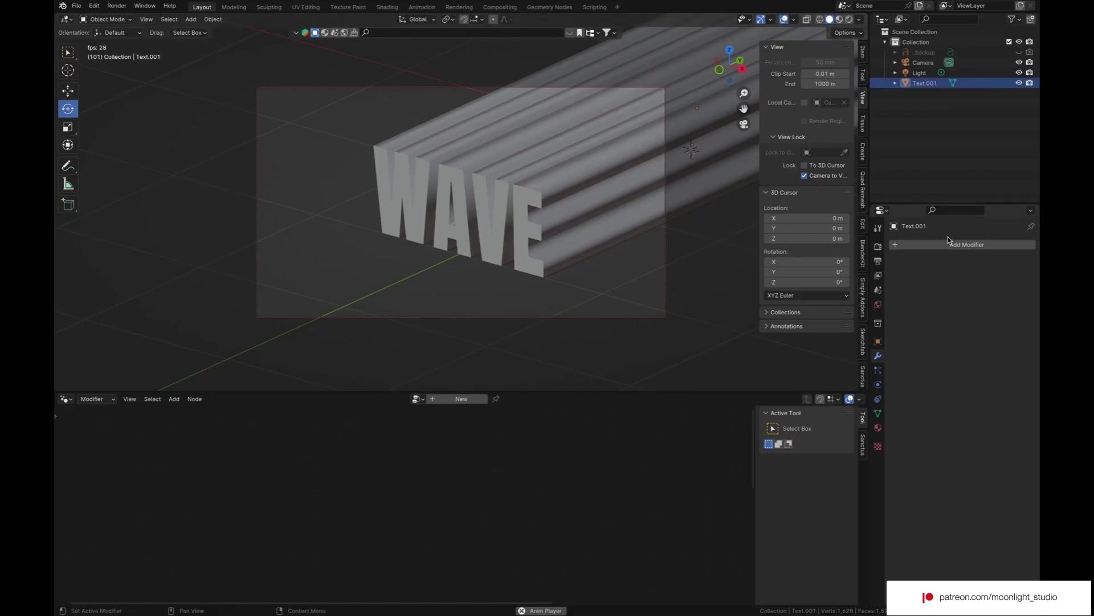
- Create a new Geometry Nodes tree for the text with Set Position on the main link
{"action": "left_click", "coordinate": [595, 248]}
{"action": "left_click", "coordinate": [900, 244]}
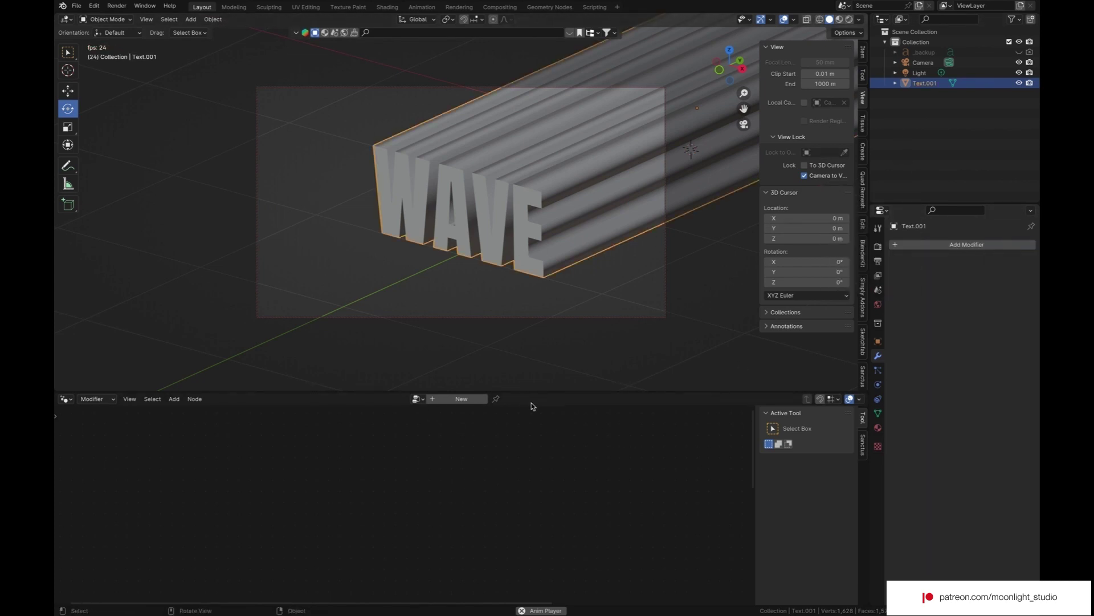
{"action": "left_click", "coordinate": [462, 398]}
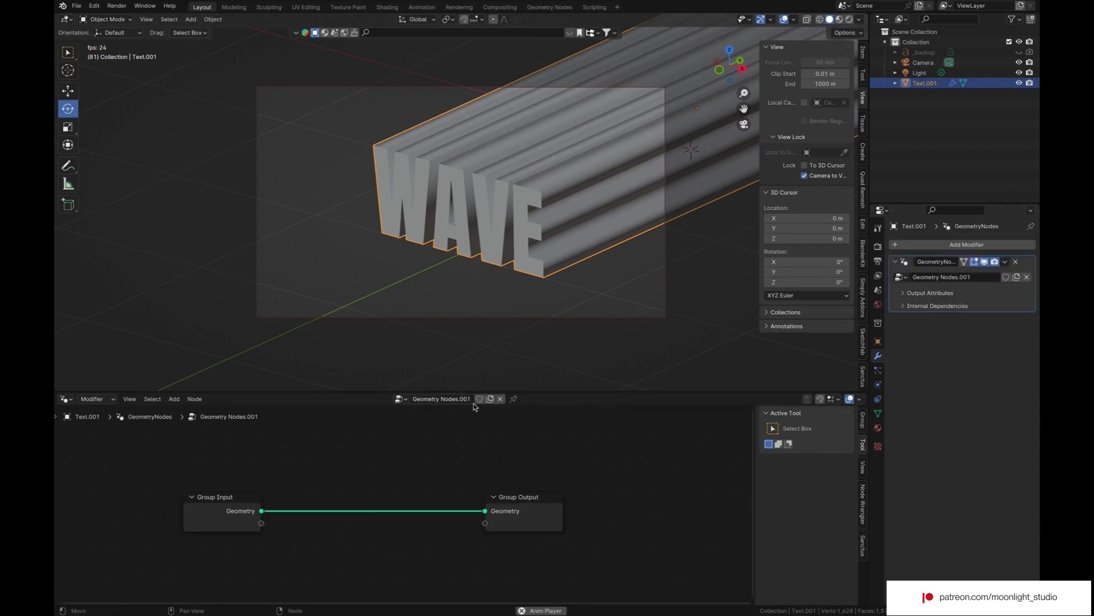
{"action": "key", "text": "shift+a"}
{"action": "type", "text": "set p"}
{"action": "key", "text": "Return"}
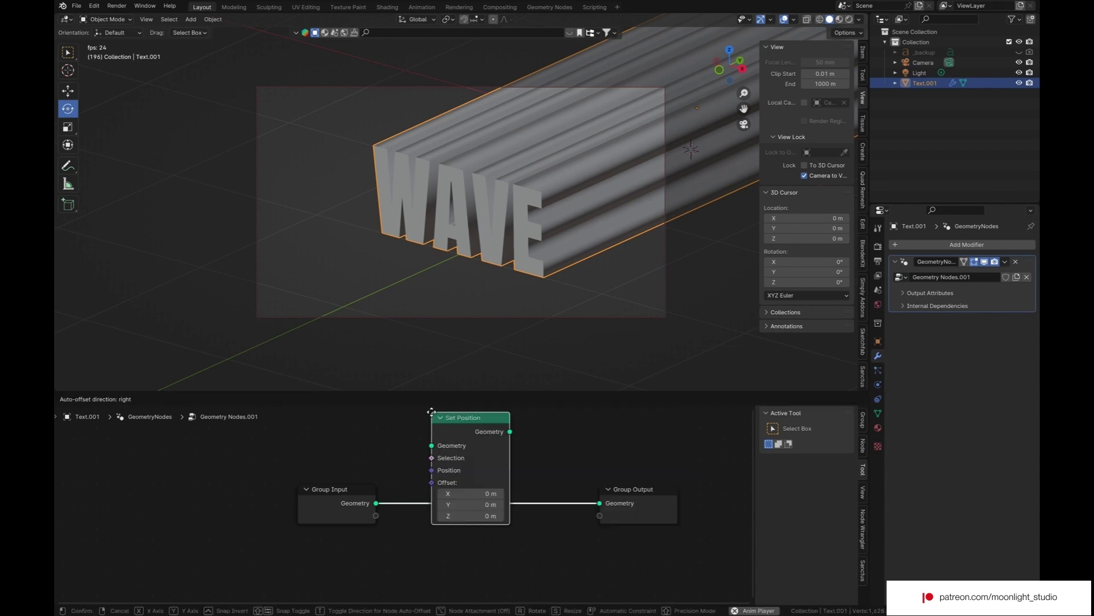
{"action": "left_click", "coordinate": [495, 458]}
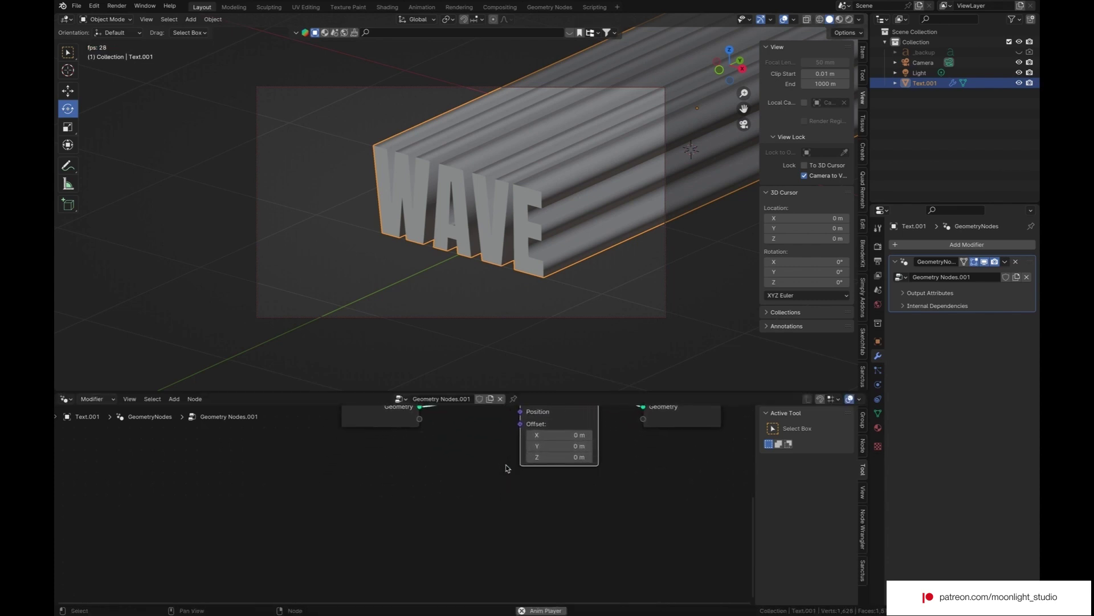
- Add a Wave Texture node and connect its Color to Set Position's Offset
{"action": "key", "text": "shift+a"}
{"action": "type", "text": "wave"}
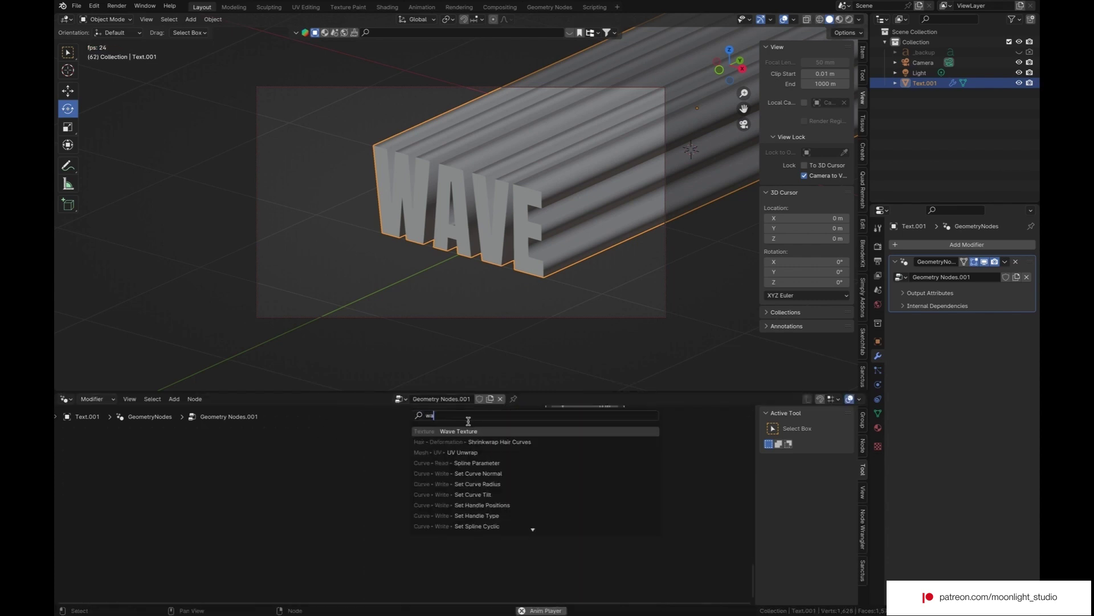
{"action": "key", "text": "Return"}
{"action": "left_click", "coordinate": [352, 476]}
{"action": "key", "text": "Home"}
{"action": "left_click_drag", "start_coordinate": [325, 551], "coordinate": [507, 455]}
- Set the Wave Texture Bands Direction to Y
{"action": "scroll", "coordinate": [492, 516], "scroll_direction": "down", "scroll_amount": 3}
{"action": "scroll", "coordinate": [492, 516], "scroll_direction": "left", "scroll_amount": 3}
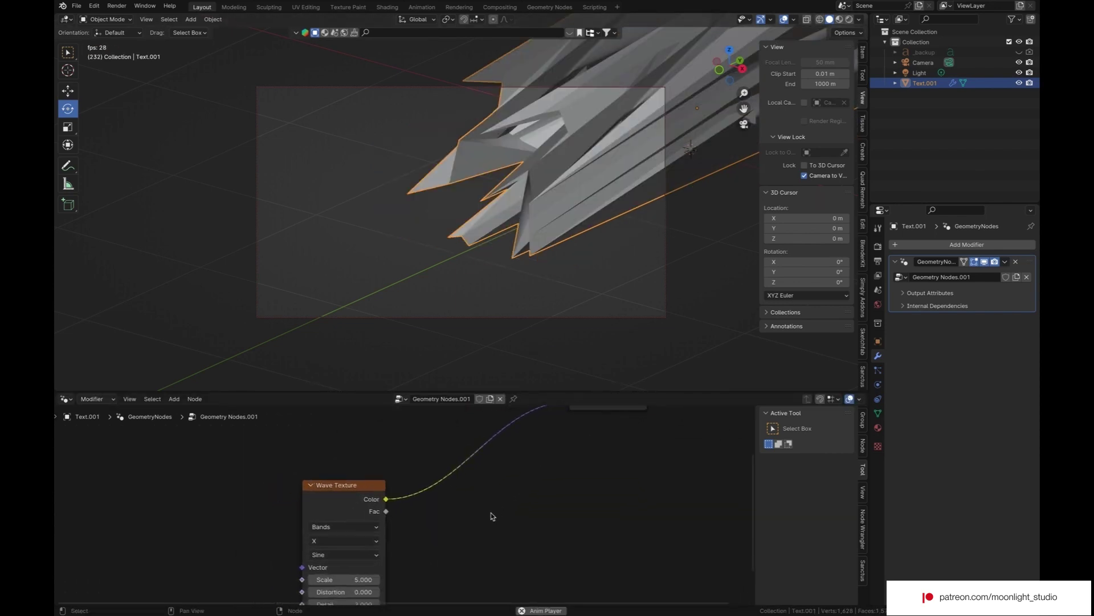
{"action": "left_click", "coordinate": [371, 539]}
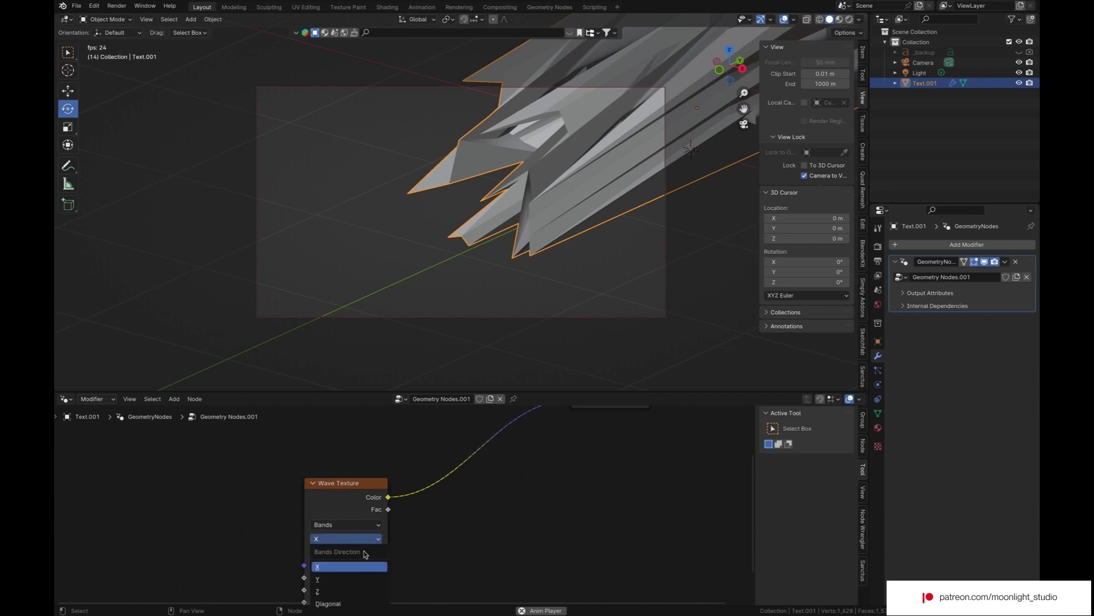
{"action": "left_click", "coordinate": [349, 578]}
{"action": "middle_click_drag", "start_coordinate": [467, 505], "coordinate": [358, 503]}
{"action": "scroll", "coordinate": [358, 502], "scroll_direction": "up", "scroll_amount": 2, "text": "shift"}
{"action": "scroll", "coordinate": [358, 502], "scroll_direction": "right", "scroll_amount": 2, "text": "ctrl"}
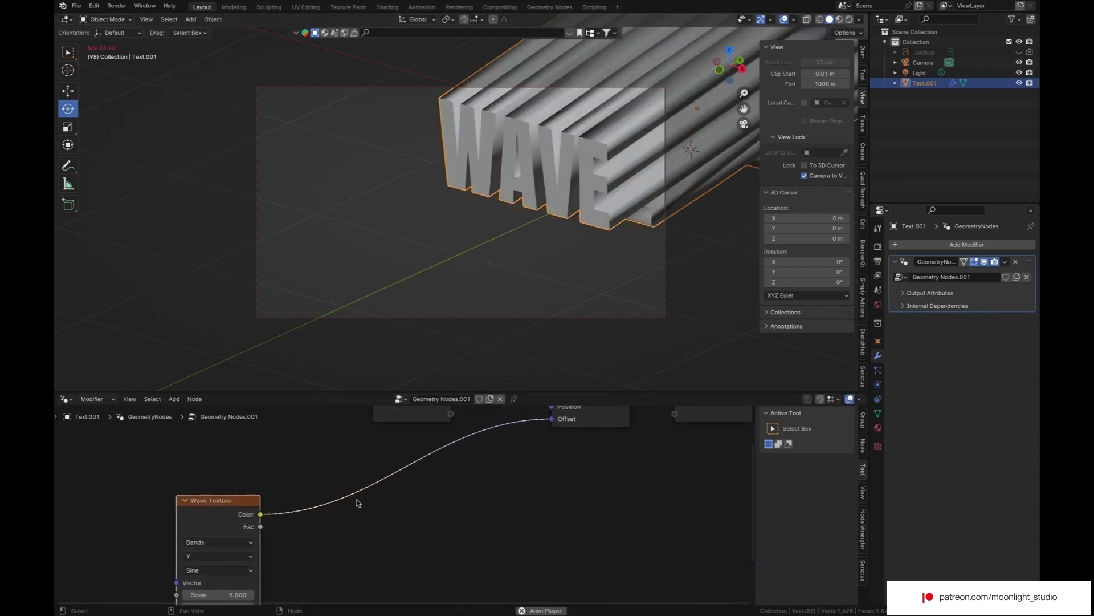
{"action": "key", "text": "shift+a"}
- Insert a Map Range node on the Wave Texture-to-Offset link
{"action": "left_click", "coordinate": [329, 415]}
{"action": "type", "text": "map"}
{"action": "key", "text": "Return"}
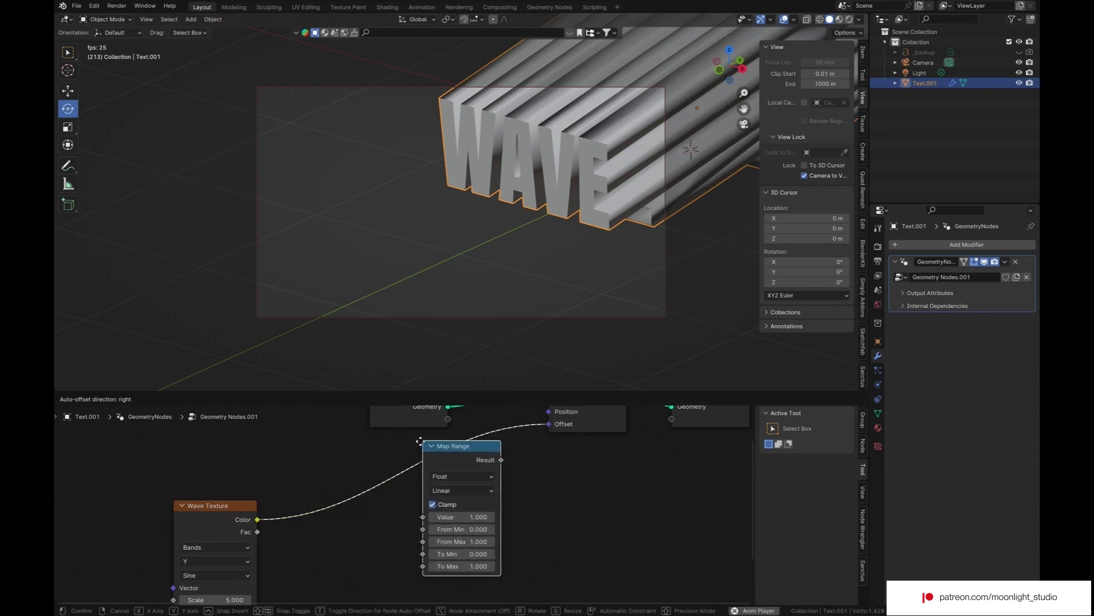
{"action": "left_click", "coordinate": [349, 456]}
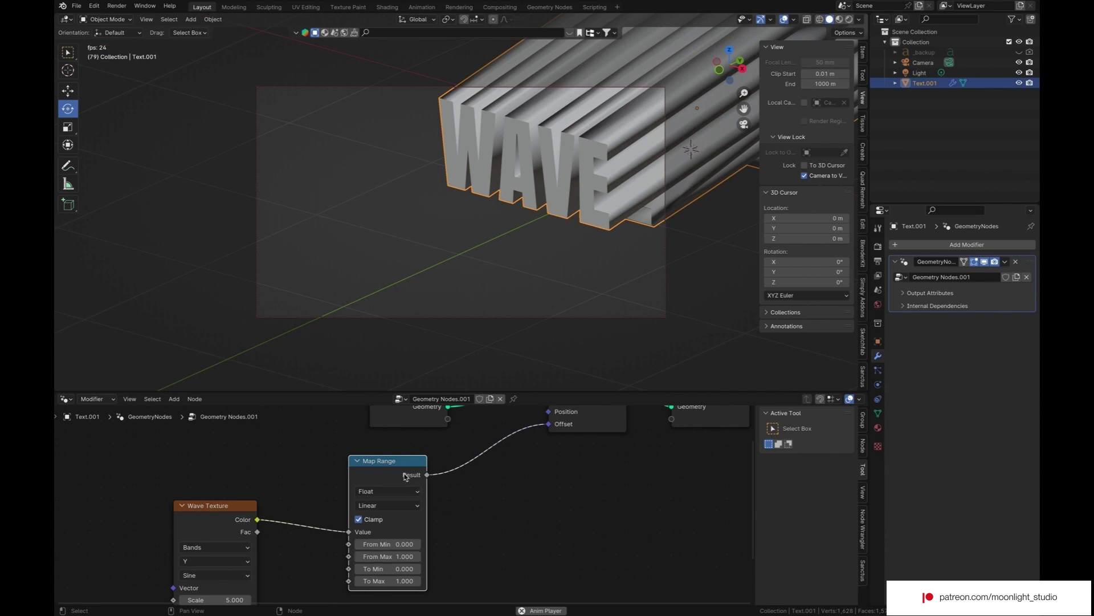
{"action": "left_click_drag", "start_coordinate": [398, 474], "coordinate": [367, 489]}
- Enlarge the node editor and raise the Wave Texture Phase Offset to 3.600
{"action": "scroll", "coordinate": [483, 484], "scroll_direction": "down", "scroll_amount": 3}
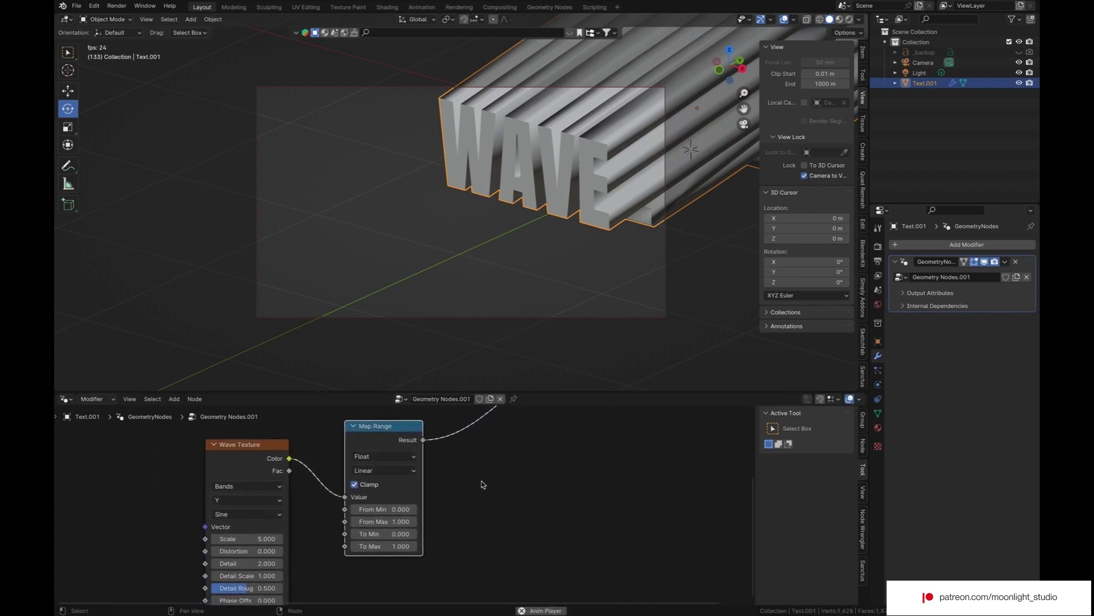
{"action": "scroll", "coordinate": [483, 485], "scroll_direction": "up", "scroll_amount": 2, "text": "shift"}
{"action": "key", "text": "shift+a"}
{"action": "left_click", "coordinate": [456, 416]}
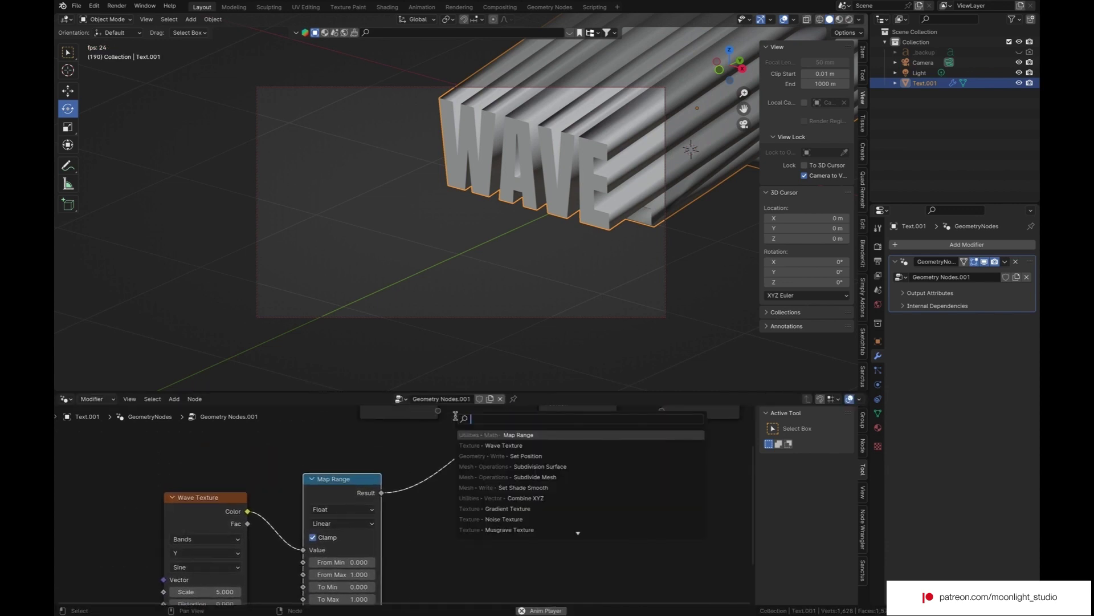
{"action": "left_click_drag", "start_coordinate": [444, 390], "coordinate": [444, 243]}
{"action": "left_click", "coordinate": [743, 126]}
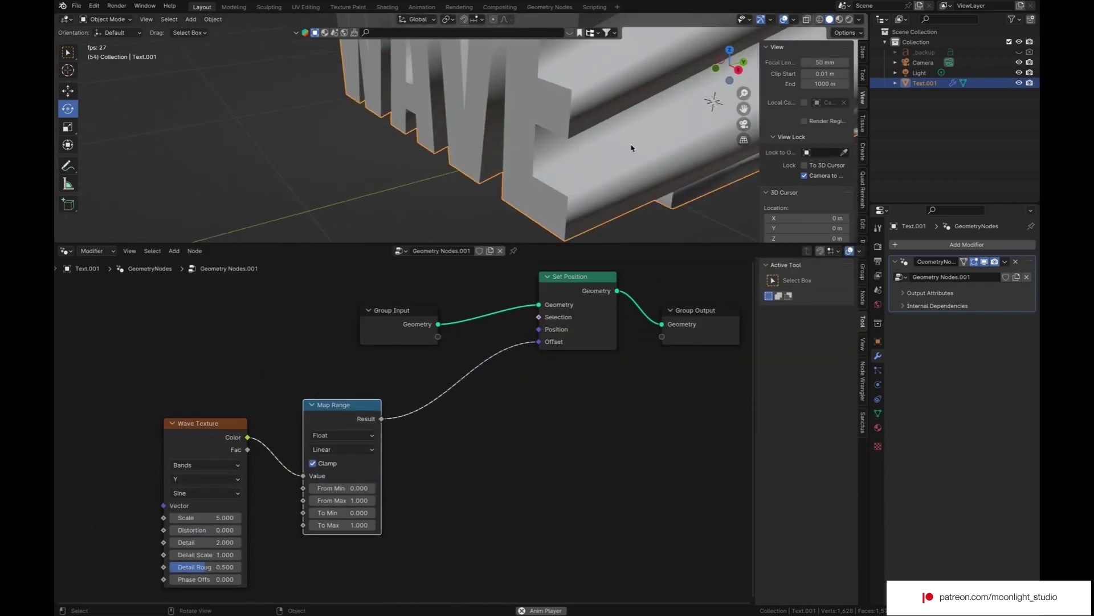
{"action": "scroll", "coordinate": [625, 146], "scroll_direction": "down", "scroll_amount": 4}
{"action": "scroll", "coordinate": [626, 144], "scroll_direction": "down", "scroll_amount": 2}
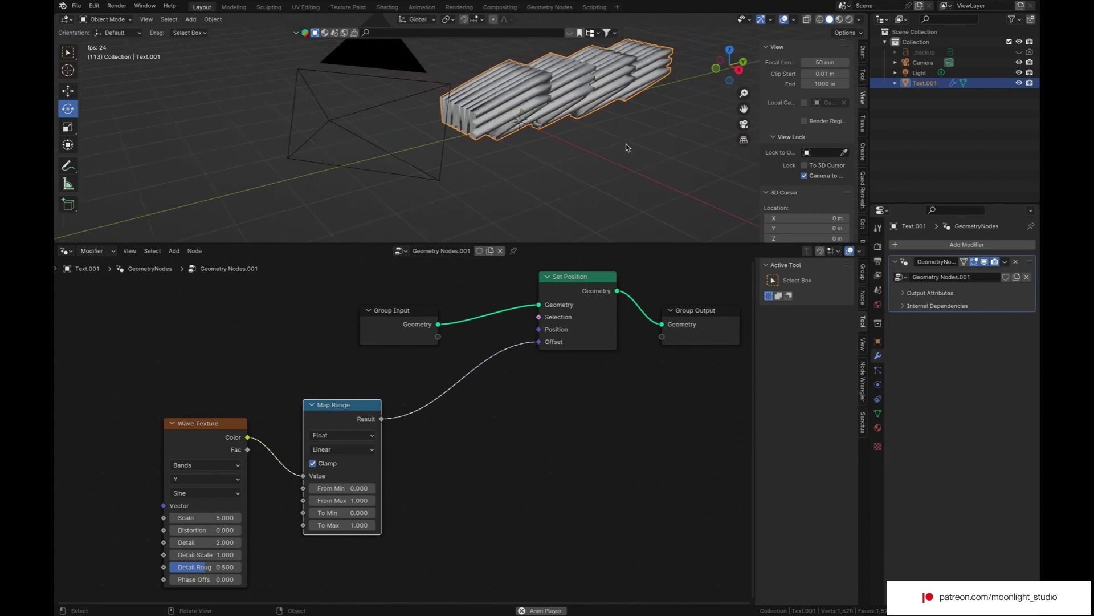
{"action": "mouse_move", "coordinate": [204, 579]}
{"action": "left_mouse_down"}
{"action": "mouse_move", "coordinate": [217, 579]}
{"action": "mouse_move", "coordinate": [204, 579]}
{"action": "left_mouse_up"}
- Insert Combine XYZ before Offset and route the Map Range Result into its Y
{"action": "key", "text": "shift+a"}
{"action": "key", "text": "Escape"}
{"action": "key", "text": "shift+a"}
{"action": "type", "text": "comb"}
{"action": "key", "text": "Return"}
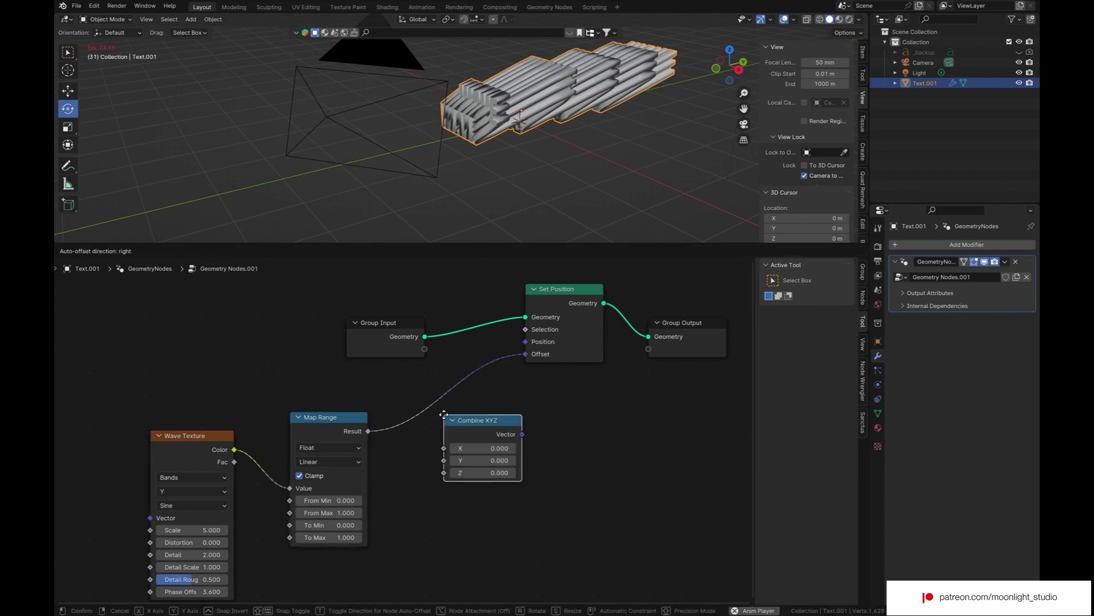
{"action": "left_click", "coordinate": [432, 396]}
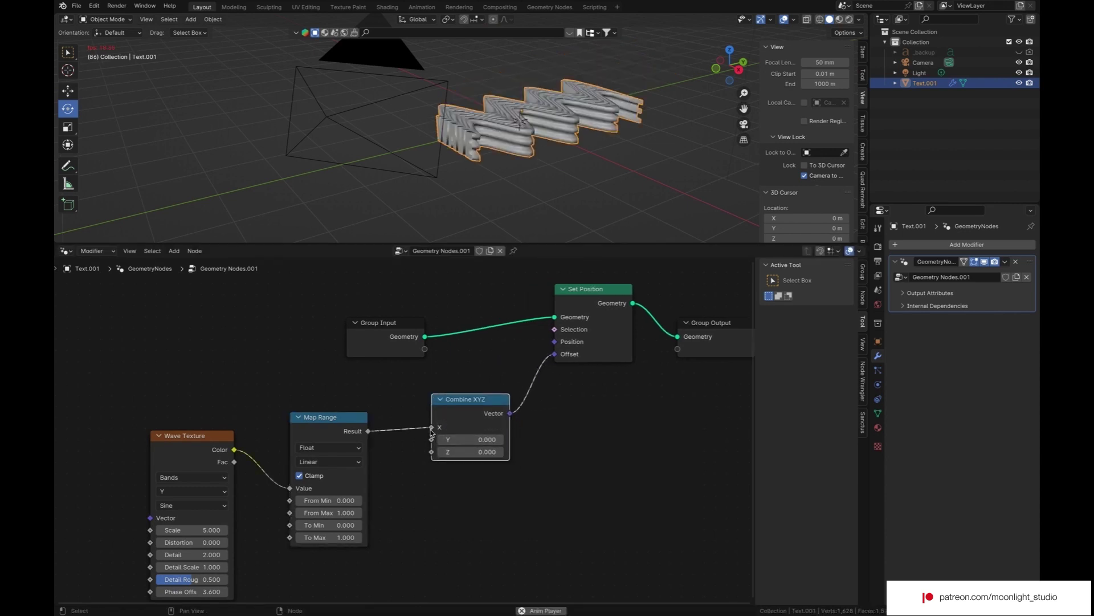
{"action": "left_click_drag", "start_coordinate": [431, 428], "coordinate": [432, 442]}
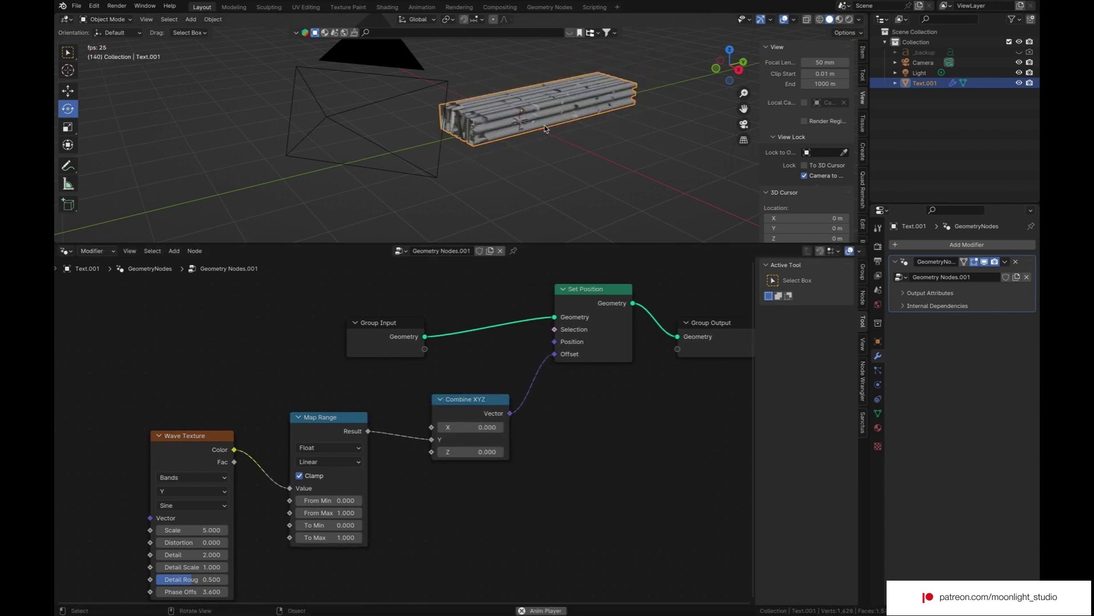
{"action": "scroll", "coordinate": [548, 115], "scroll_direction": "up", "scroll_amount": 6}
- Set the text's origin to its geometry and apply all transforms
{"action": "right_click", "coordinate": [552, 97]}
{"action": "mouse_move", "coordinate": [552, 98]}
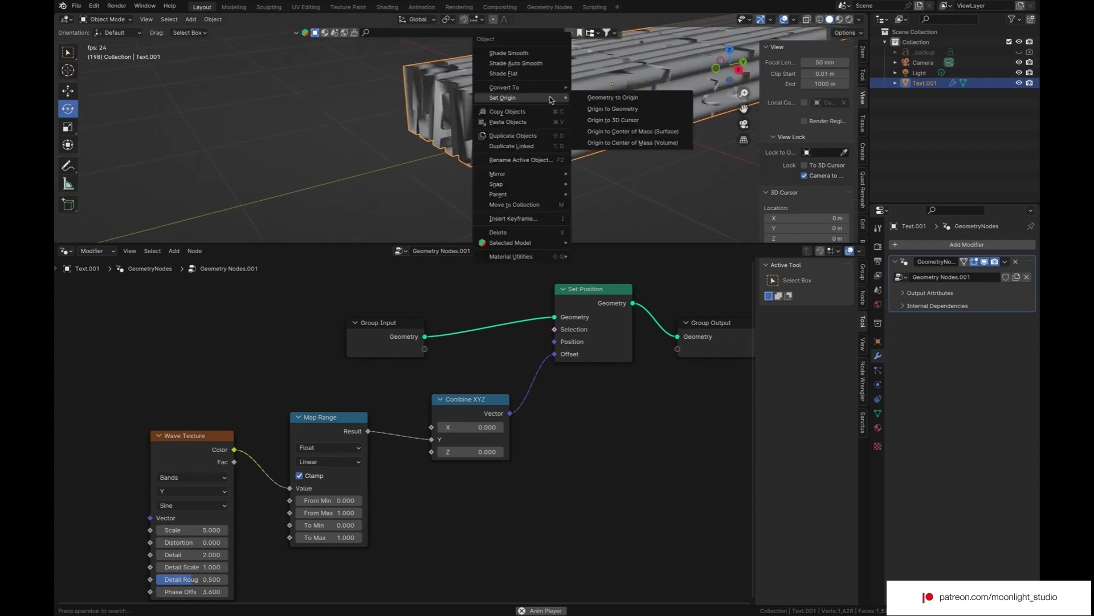
{"action": "left_click", "coordinate": [590, 109]}
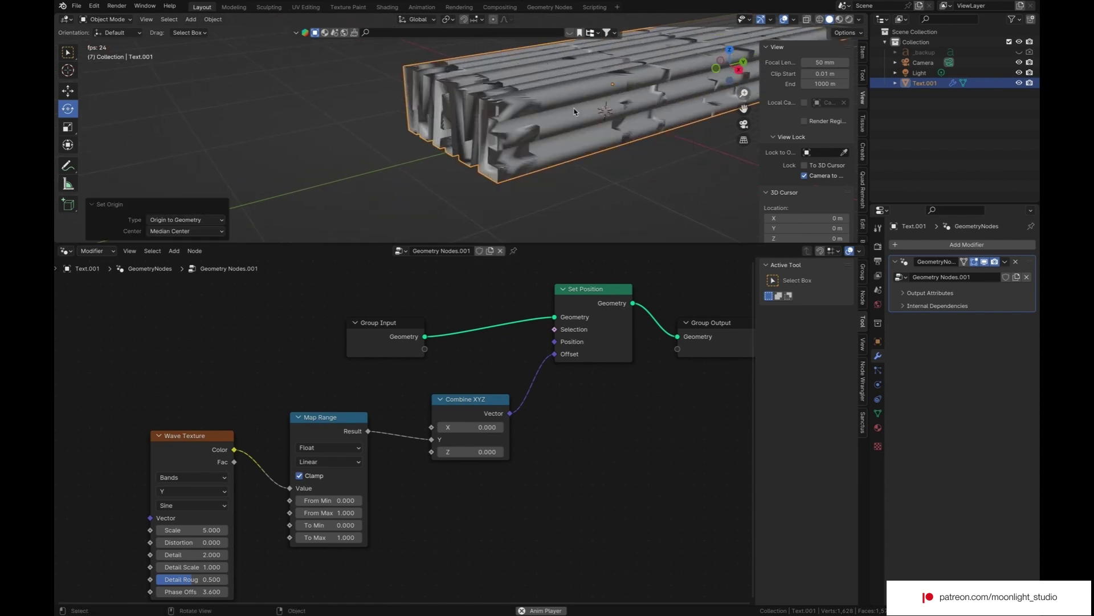
{"action": "key", "text": "ctrl+a"}
{"action": "left_click", "coordinate": [575, 112]}
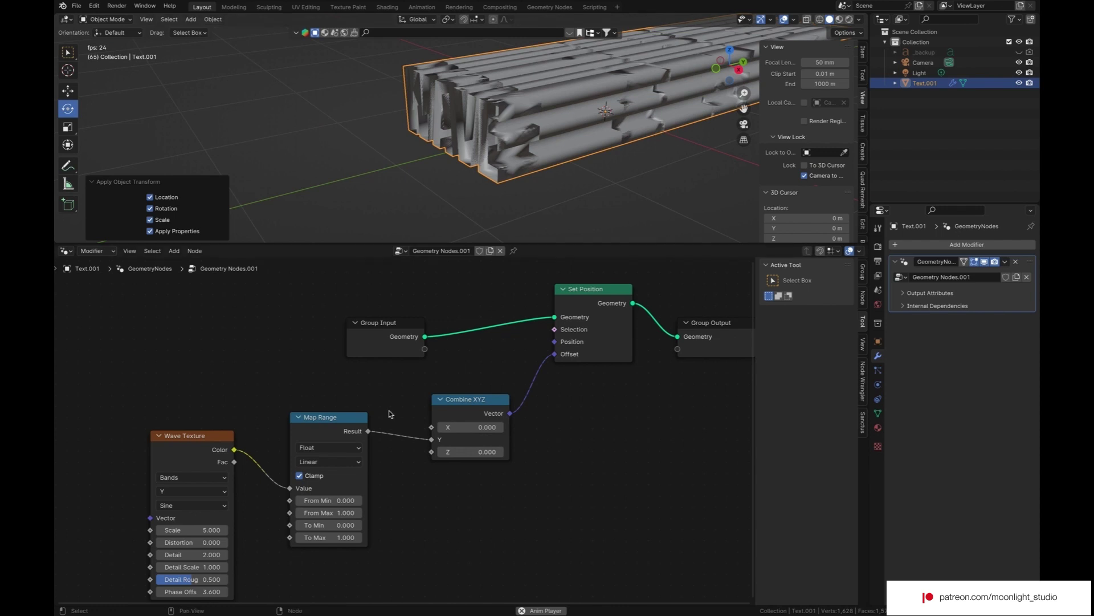
- Set Map Range From Max to 1.5 and To Max to 0.2
{"action": "middle_click_drag", "start_coordinate": [418, 428], "coordinate": [460, 387]}
{"action": "left_click", "coordinate": [379, 475]}
{"action": "type", "text": "1.5"}
{"action": "key", "text": "Tab"}
{"action": "key", "text": "Tab"}
{"action": "type", "text": "0.2"}
{"action": "key", "text": "Return"}
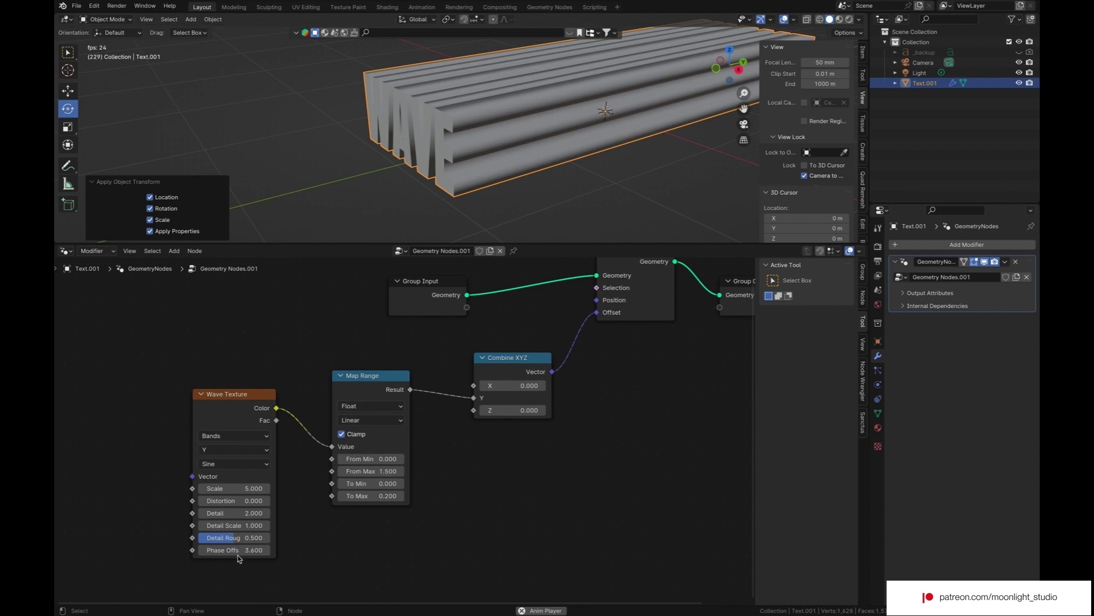
- Raise the wave Phase Offset and reconnect the Map Range Result to Combine XYZ's Z
{"action": "left_click_drag", "start_coordinate": [234, 550], "coordinate": [319, 550]}
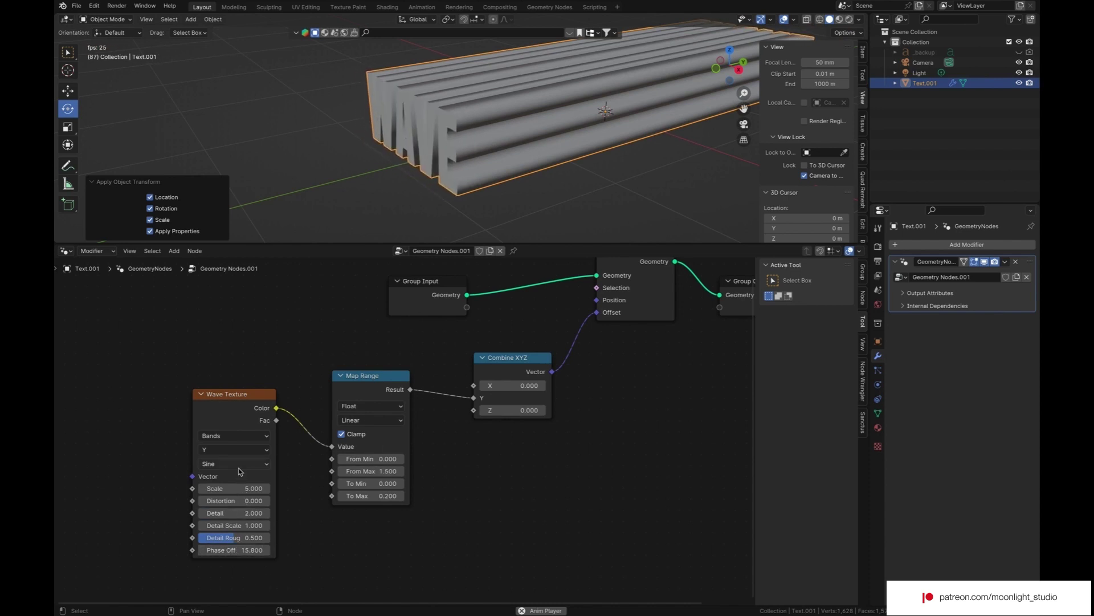
{"action": "scroll", "coordinate": [292, 450], "scroll_direction": "right", "scroll_amount": 5}
{"action": "scroll", "coordinate": [291, 449], "scroll_direction": "up", "scroll_amount": 3}
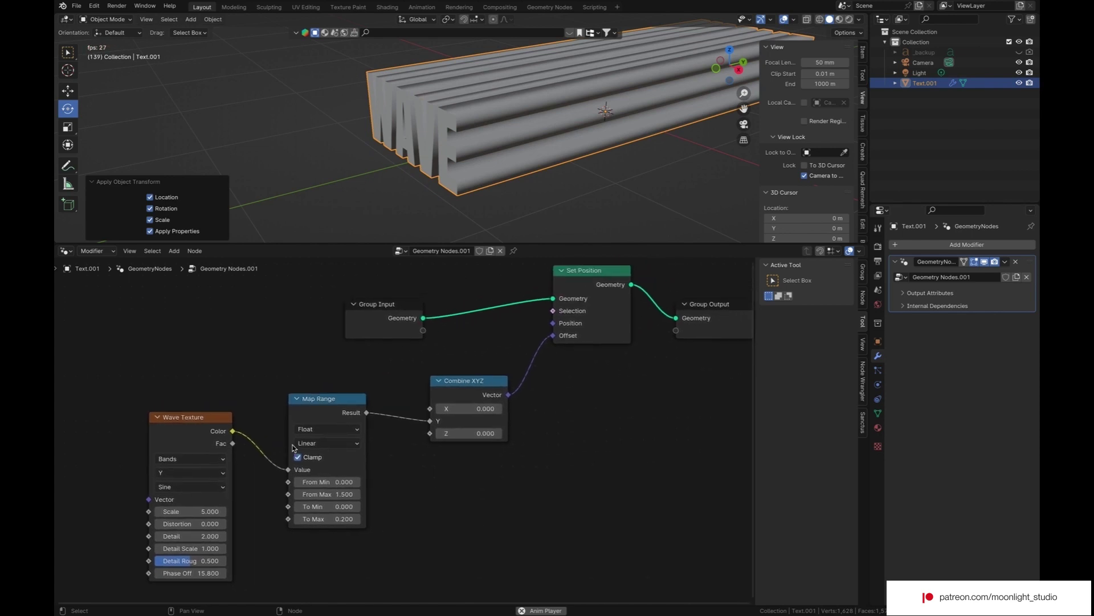
{"action": "scroll", "coordinate": [293, 449], "scroll_direction": "right", "scroll_amount": 2}
{"action": "scroll", "coordinate": [342, 446], "scroll_direction": "up", "scroll_amount": 2}
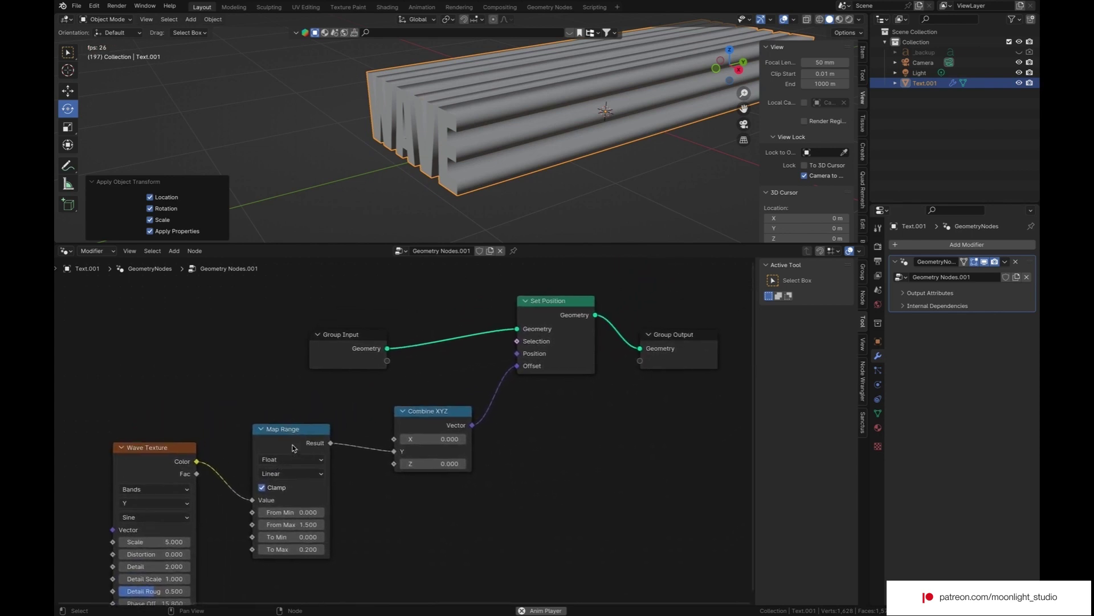
{"action": "left_click_drag", "start_coordinate": [391, 453], "coordinate": [392, 466]}
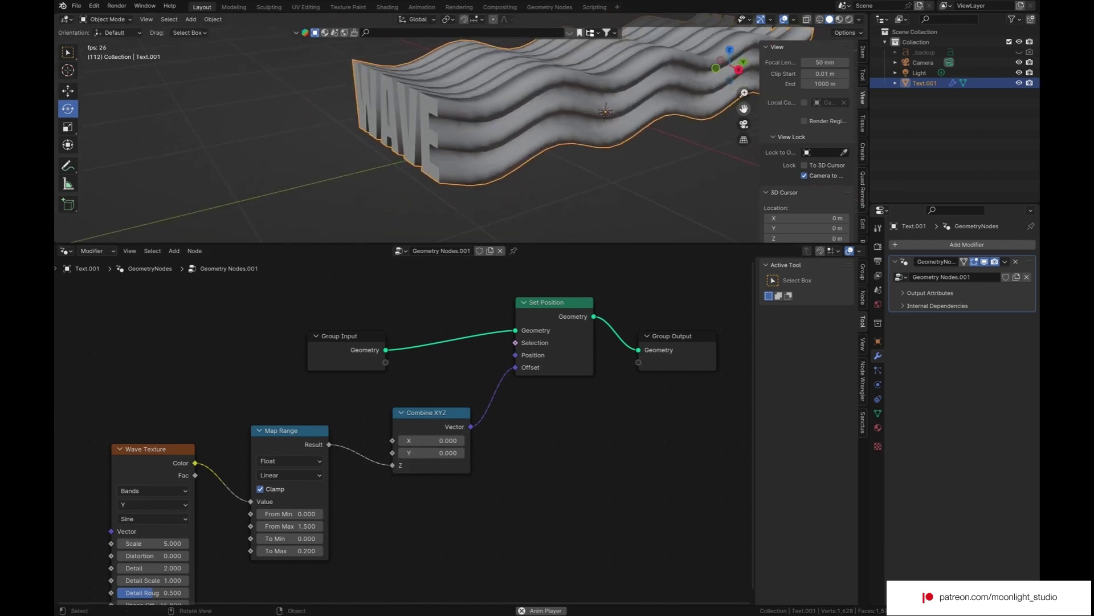
{"action": "left_click_drag", "start_coordinate": [743, 108], "coordinate": [732, 124]}
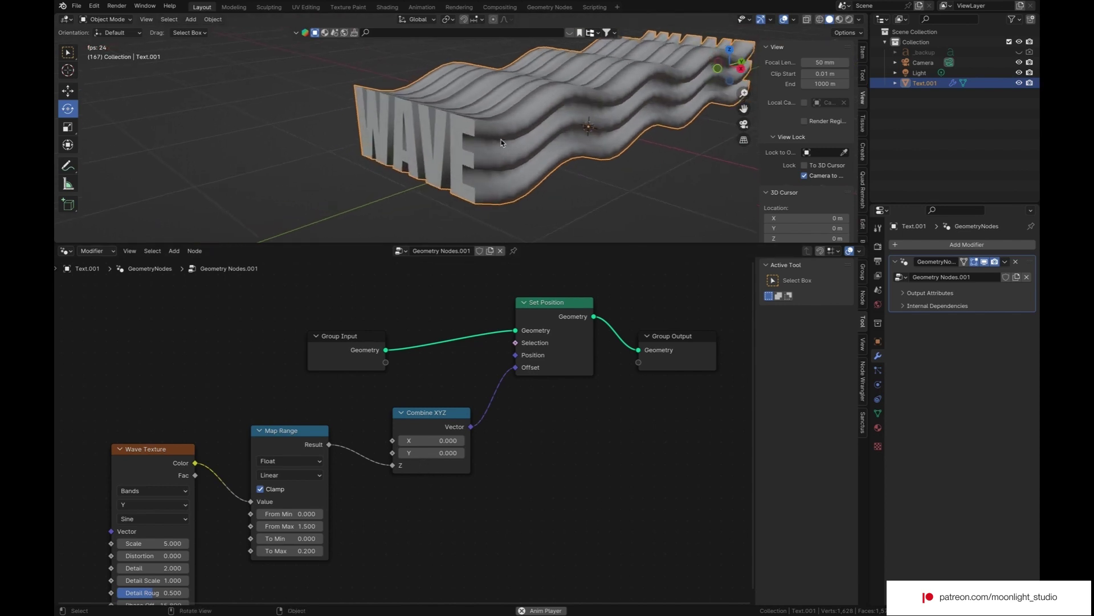
{"action": "middle_click_drag", "start_coordinate": [192, 540], "coordinate": [208, 511]}
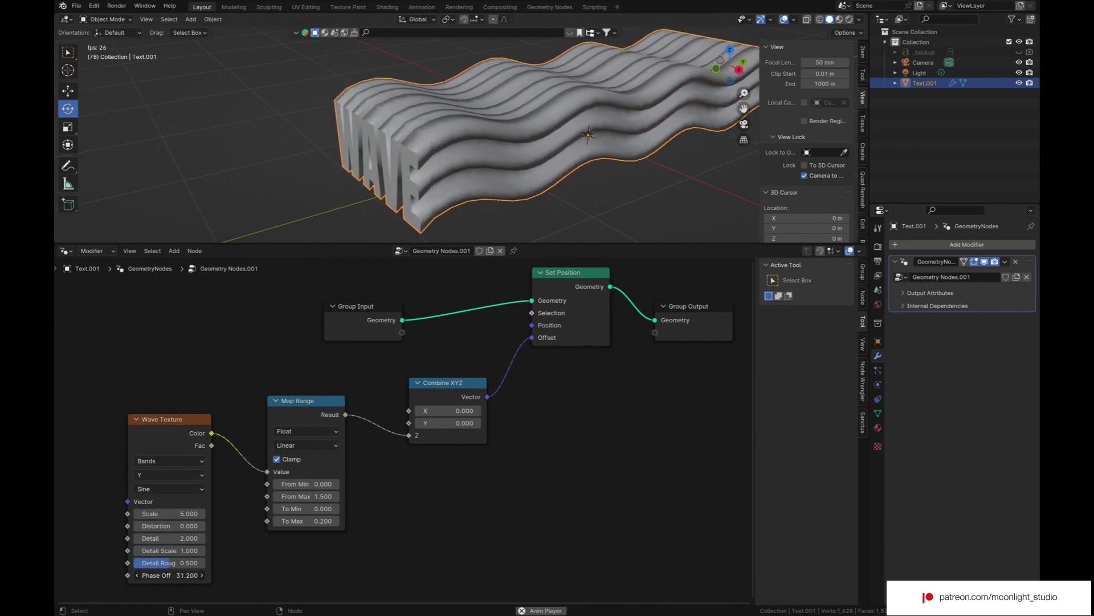
- Enable Auto Smooth in the text's mesh data settings
{"action": "left_click", "coordinate": [877, 414]}
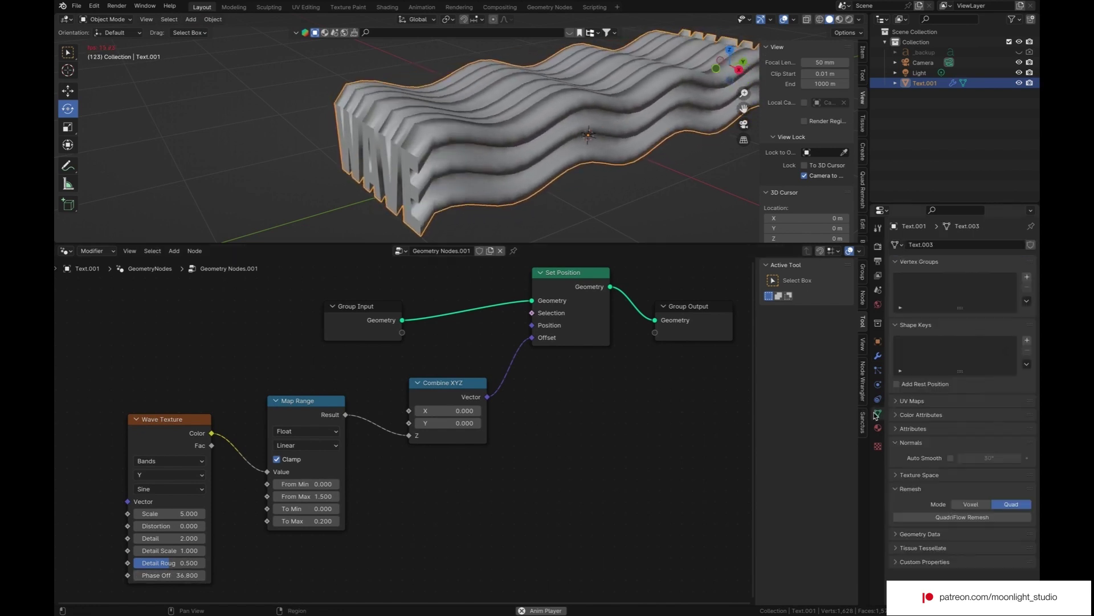
{"action": "left_click", "coordinate": [950, 458]}
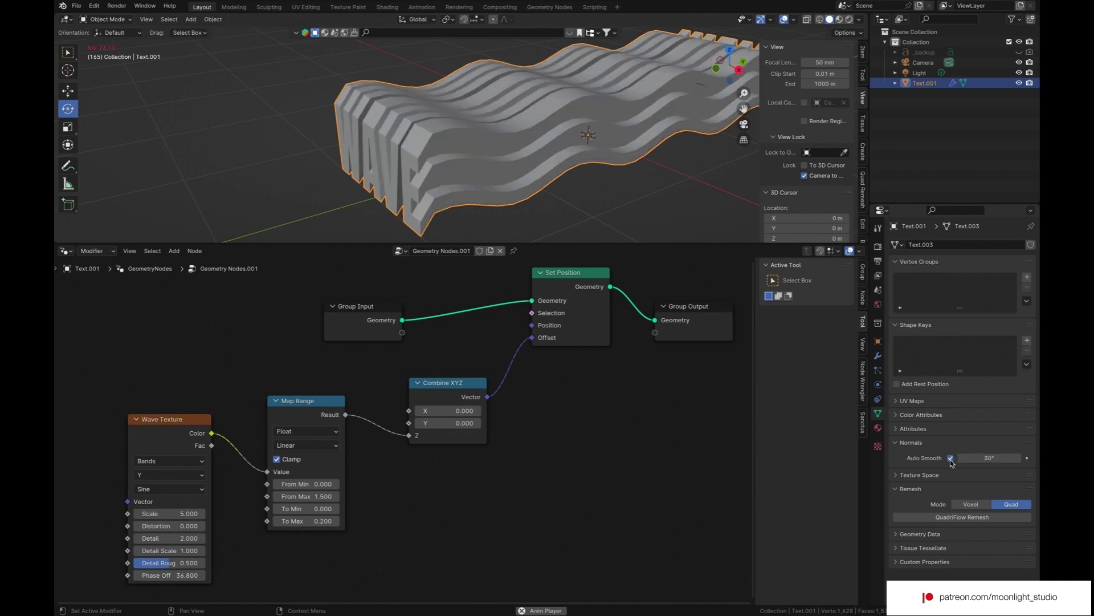
{"action": "left_click", "coordinate": [878, 355]}
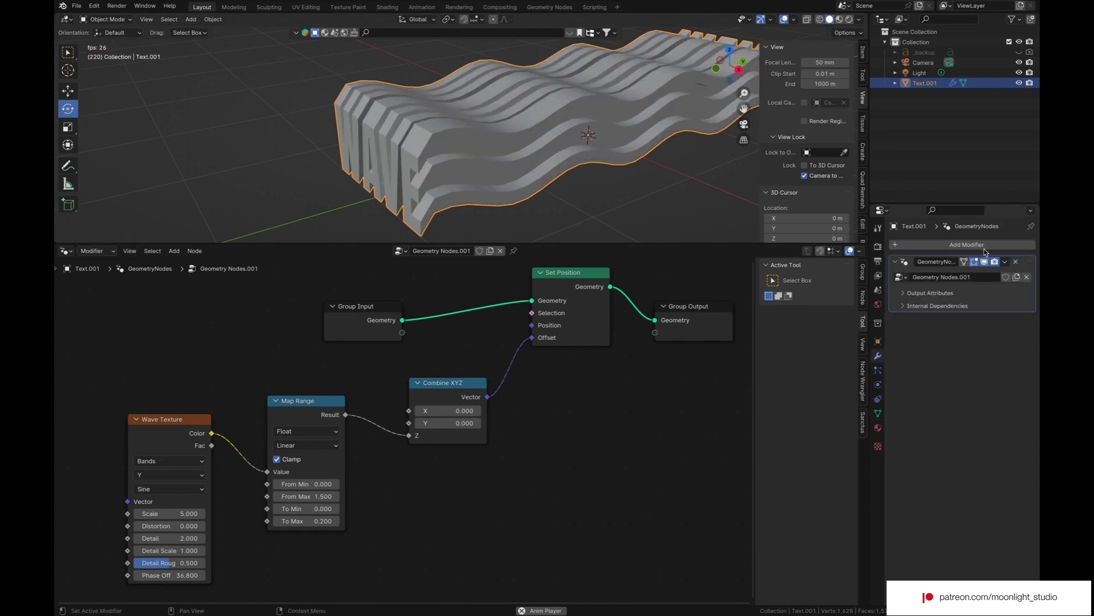
- Add a Simple level-2 Subdivision Surface modifier above the GeometryNodes modifier
{"action": "left_click", "coordinate": [984, 249]}
{"action": "mouse_move", "coordinate": [965, 253]}
{"action": "left_click", "coordinate": [881, 382]}
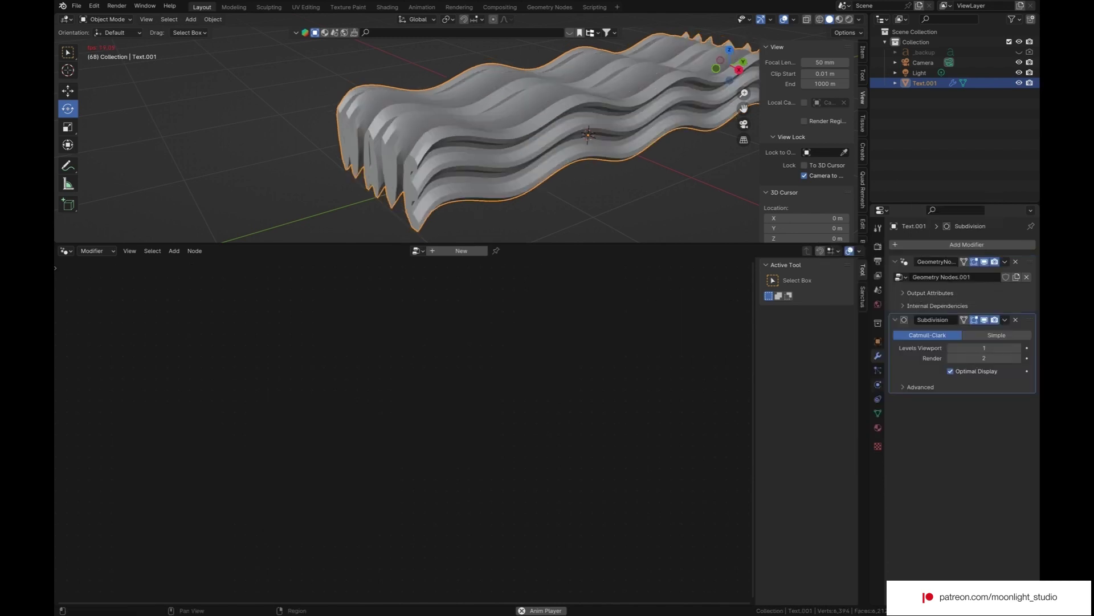
{"action": "left_click_drag", "start_coordinate": [1029, 322], "coordinate": [1024, 270]}
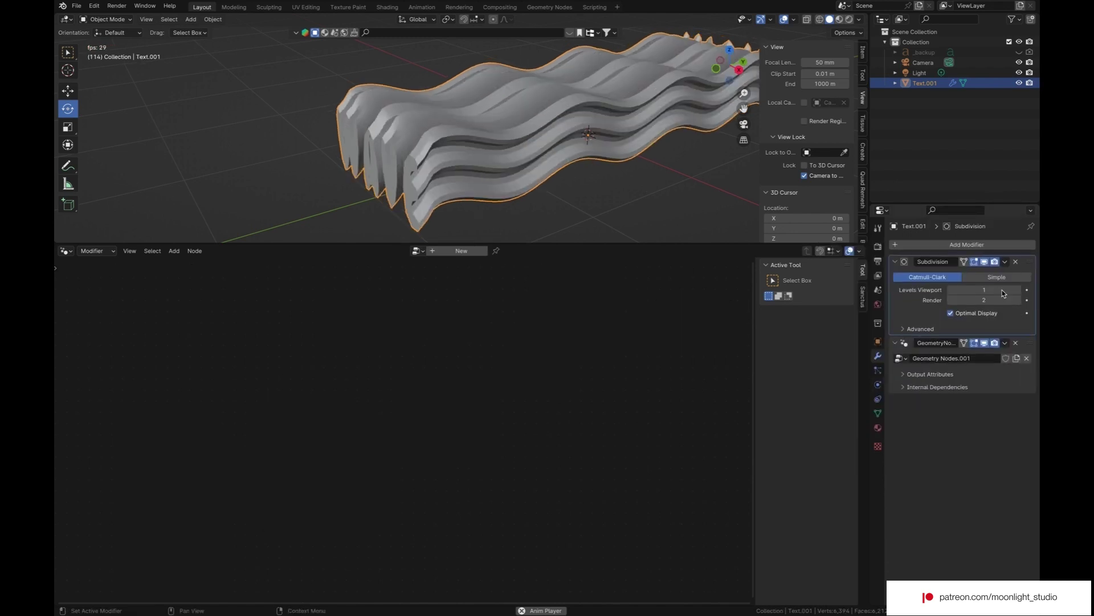
{"action": "left_click", "coordinate": [1000, 280]}
{"action": "left_click", "coordinate": [1019, 289]}
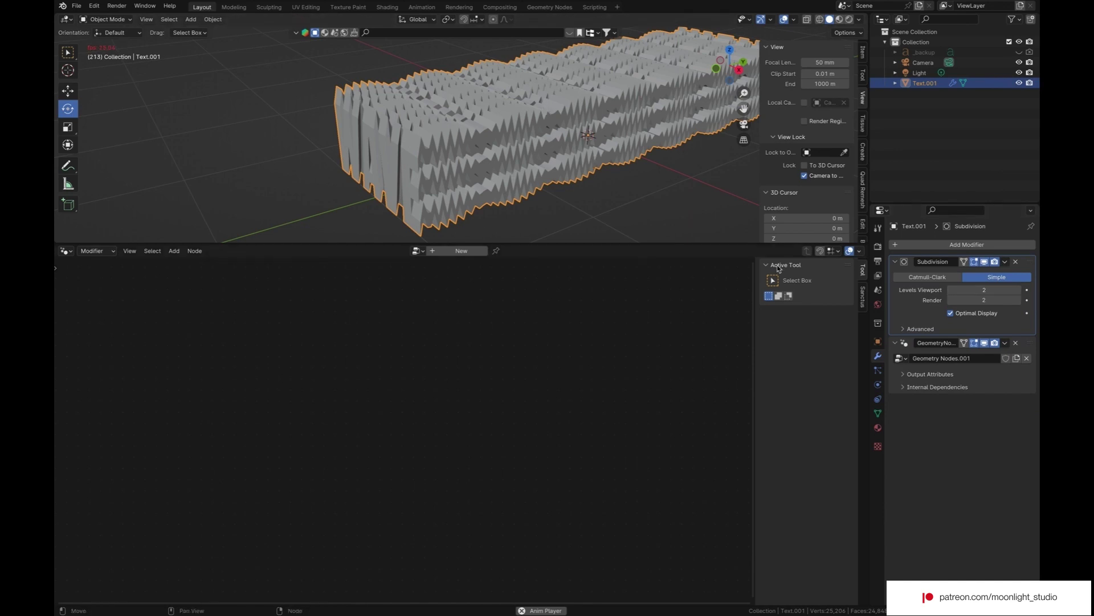
- Lower the Wave Texture Scale to 0.4 for broader waves
{"action": "left_click", "coordinate": [980, 374]}
{"action": "middle_click_drag", "start_coordinate": [349, 553], "coordinate": [477, 517]}
{"action": "left_click", "coordinate": [268, 481]}
{"action": "left_click", "coordinate": [267, 480]}
{"action": "double_click", "coordinate": [268, 480]}
{"action": "left_click", "coordinate": [268, 480]}
{"action": "left_click", "coordinate": [268, 480]}
{"action": "left_click", "coordinate": [268, 481]}
{"action": "left_click", "coordinate": [268, 481]}
{"action": "left_click", "coordinate": [267, 481]}
{"action": "left_click", "coordinate": [268, 481]}
{"action": "double_click", "coordinate": [268, 480]}
{"action": "left_click", "coordinate": [268, 481]}
{"action": "double_click", "coordinate": [268, 480]}
{"action": "double_click", "coordinate": [268, 482]}
{"action": "double_click", "coordinate": [269, 484]}
{"action": "left_click_drag", "start_coordinate": [269, 484], "coordinate": [195, 484]}
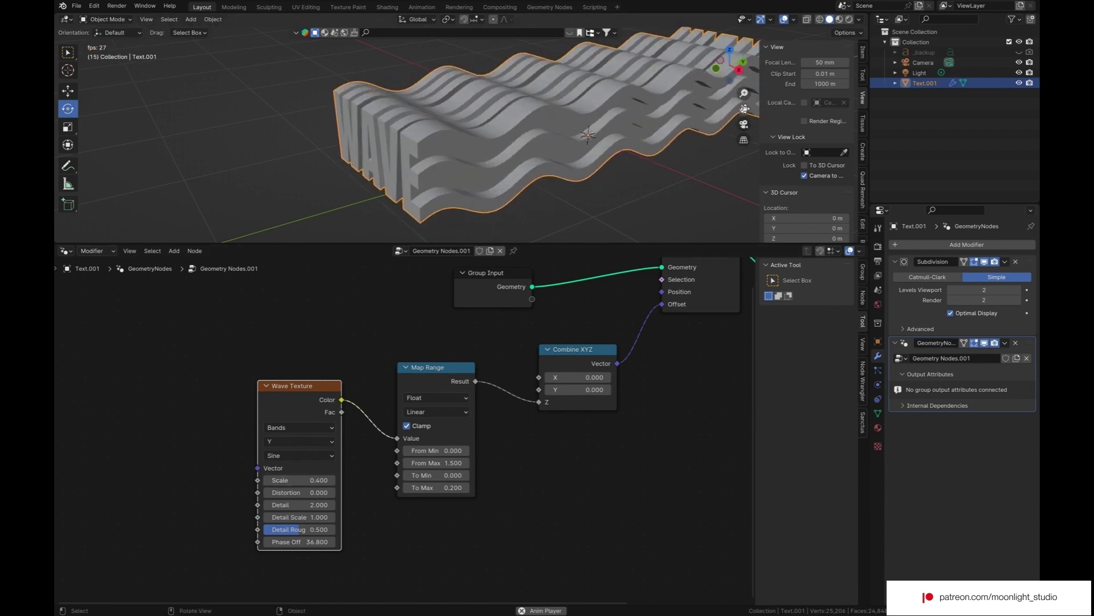
- View the WAVE text through the camera and enlarge the 3D viewport
{"action": "left_click", "coordinate": [745, 123]}
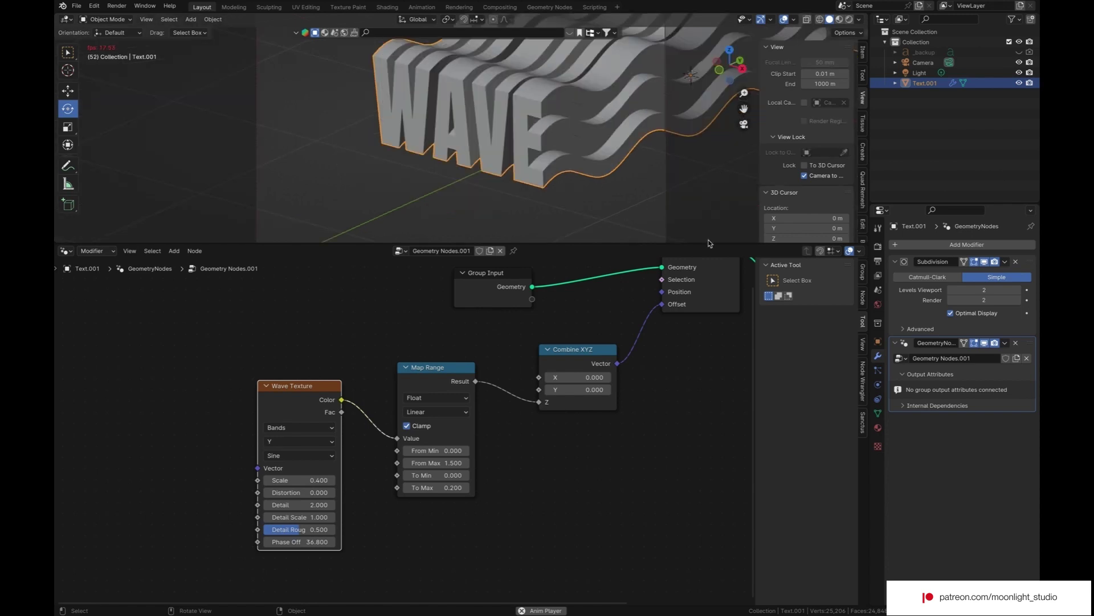
{"action": "left_click_drag", "start_coordinate": [707, 244], "coordinate": [706, 355]}
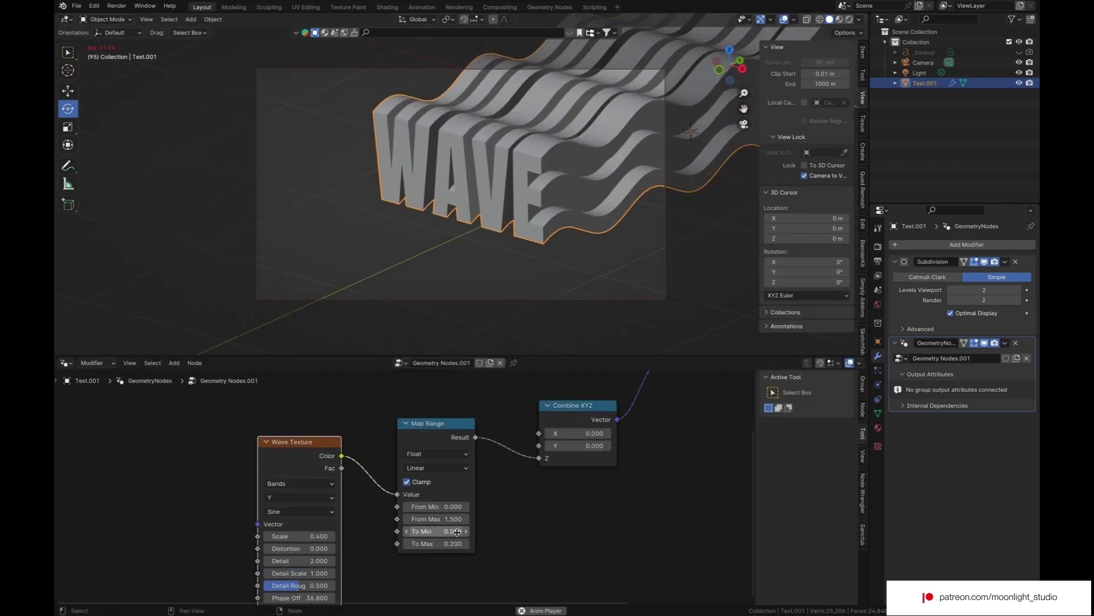
{"action": "middle_click_drag", "start_coordinate": [436, 520], "coordinate": [460, 536]}
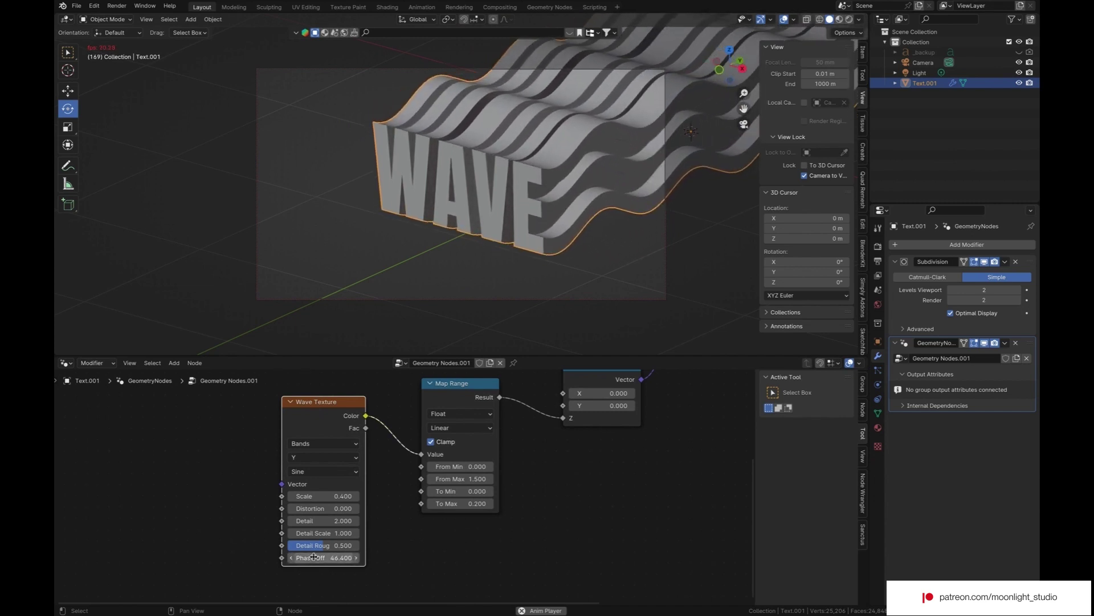
- Set the Wave Texture Scale to 0.3 and shift the Phase Offset to 68.6
{"action": "left_click", "coordinate": [291, 496]}
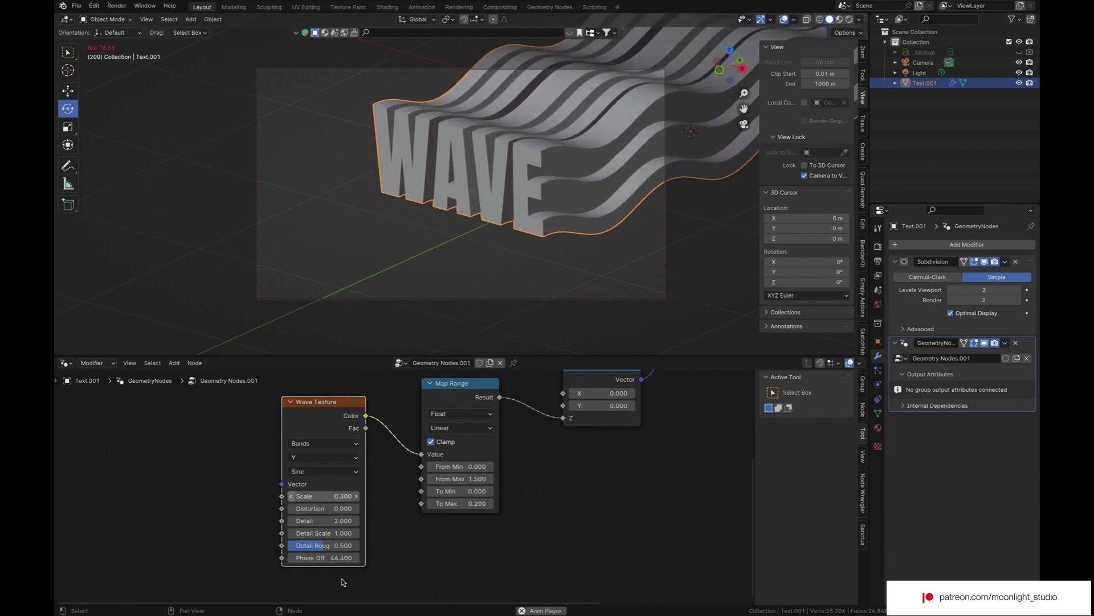
{"action": "left_click_drag", "start_coordinate": [325, 558], "coordinate": [364, 559]}
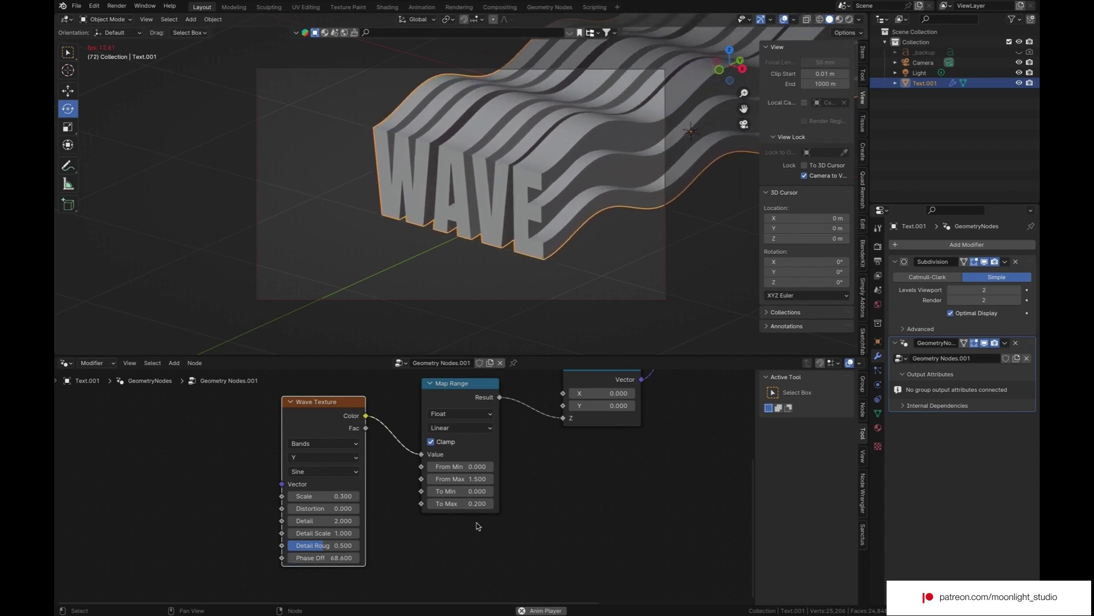
{"action": "scroll", "coordinate": [476, 523], "scroll_direction": "right", "scroll_amount": 2}
{"action": "scroll", "coordinate": [477, 522], "scroll_direction": "up", "scroll_amount": 1}
{"action": "scroll", "coordinate": [477, 522], "scroll_direction": "up", "scroll_amount": 8}
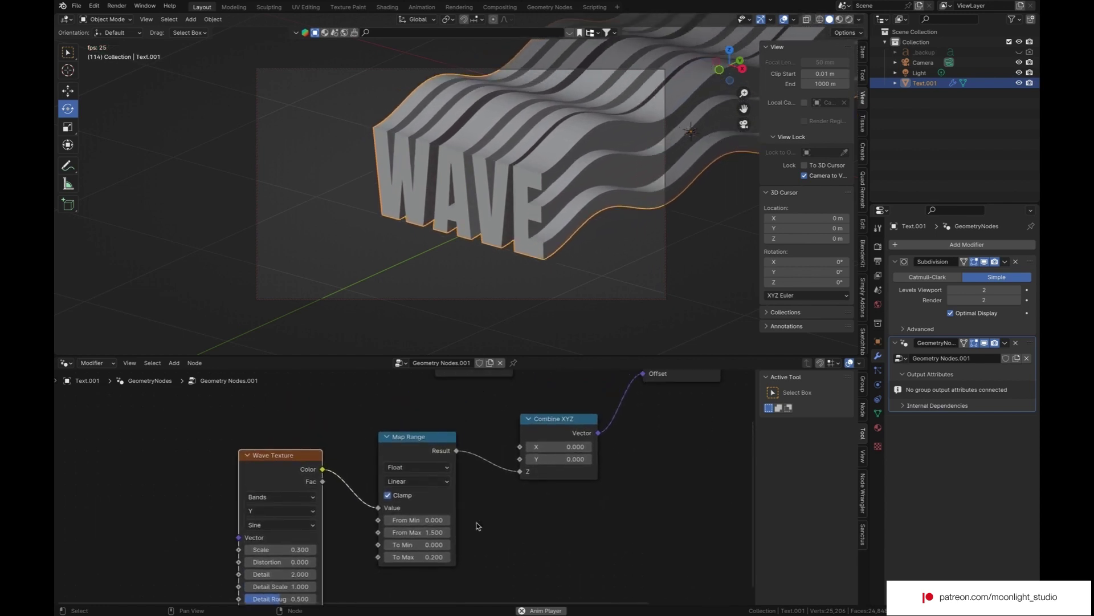
{"action": "scroll", "coordinate": [510, 496], "scroll_direction": "right", "scroll_amount": 8}
{"action": "scroll", "coordinate": [643, 440], "scroll_direction": "up", "scroll_amount": 1}
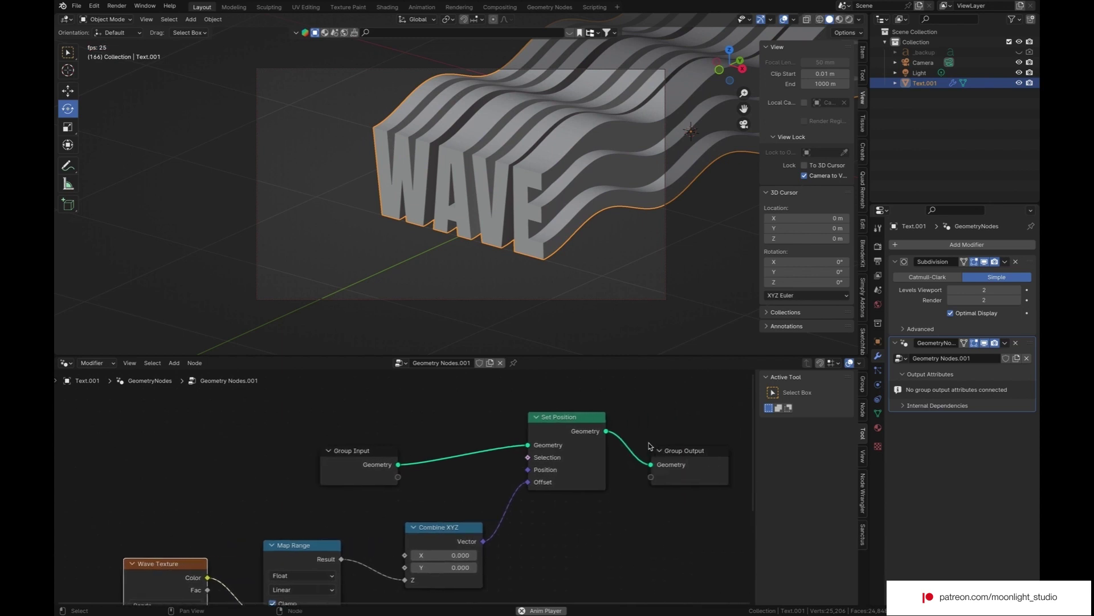
{"action": "scroll", "coordinate": [524, 529], "scroll_direction": "left", "scroll_amount": 4}
{"action": "scroll", "coordinate": [525, 529], "scroll_direction": "down", "scroll_amount": 3}
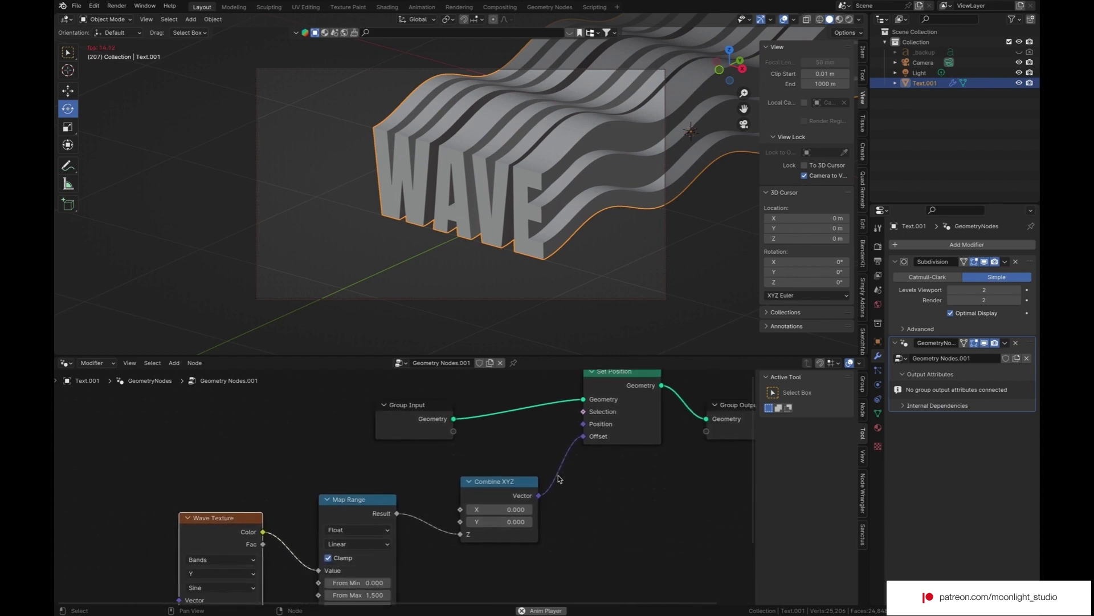
{"action": "scroll", "coordinate": [559, 478], "scroll_direction": "left", "scroll_amount": 3}
{"action": "scroll", "coordinate": [559, 479], "scroll_direction": "down", "scroll_amount": 3}
{"action": "scroll", "coordinate": [559, 479], "scroll_direction": "left", "scroll_amount": 6}
{"action": "scroll", "coordinate": [559, 479], "scroll_direction": "down", "scroll_amount": 5}
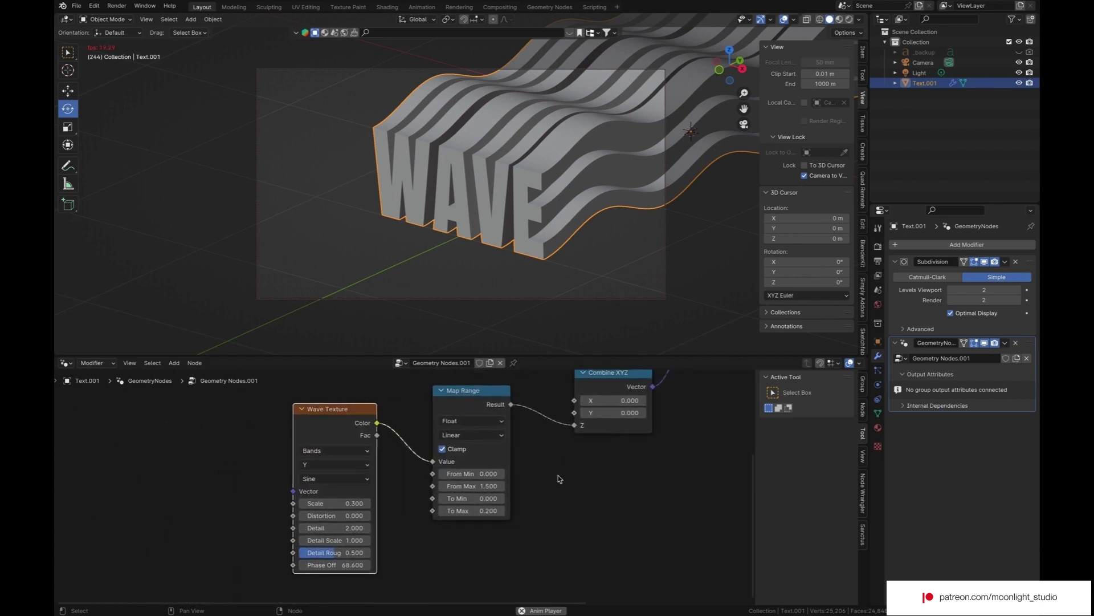
{"action": "left_click", "coordinate": [93, 8]}
{"action": "left_click", "coordinate": [124, 139]}
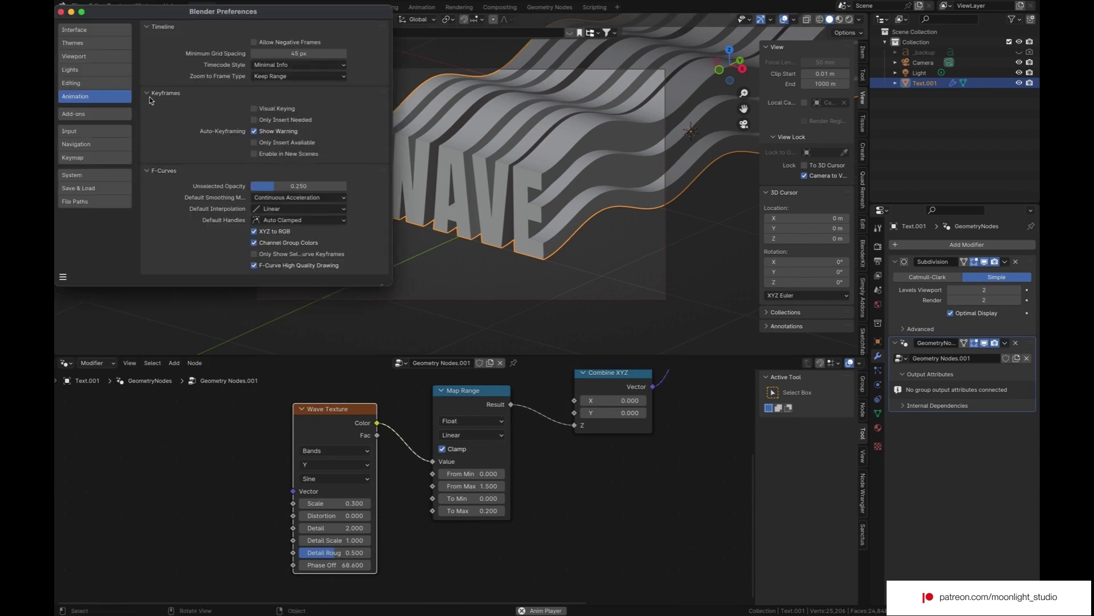
{"action": "left_click", "coordinate": [286, 207]}
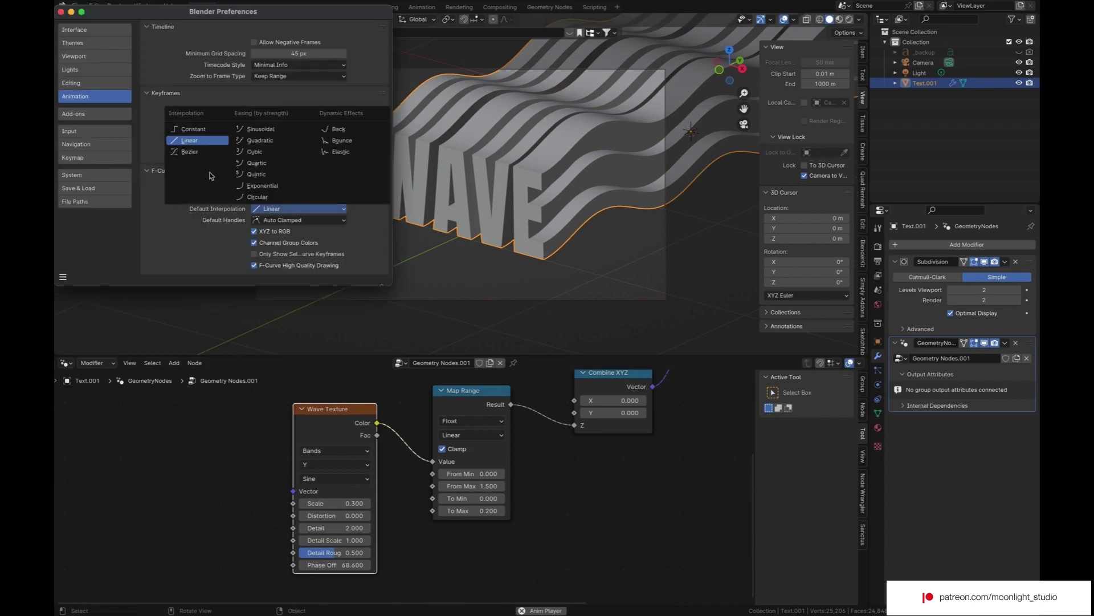
{"action": "left_click", "coordinate": [62, 276]}
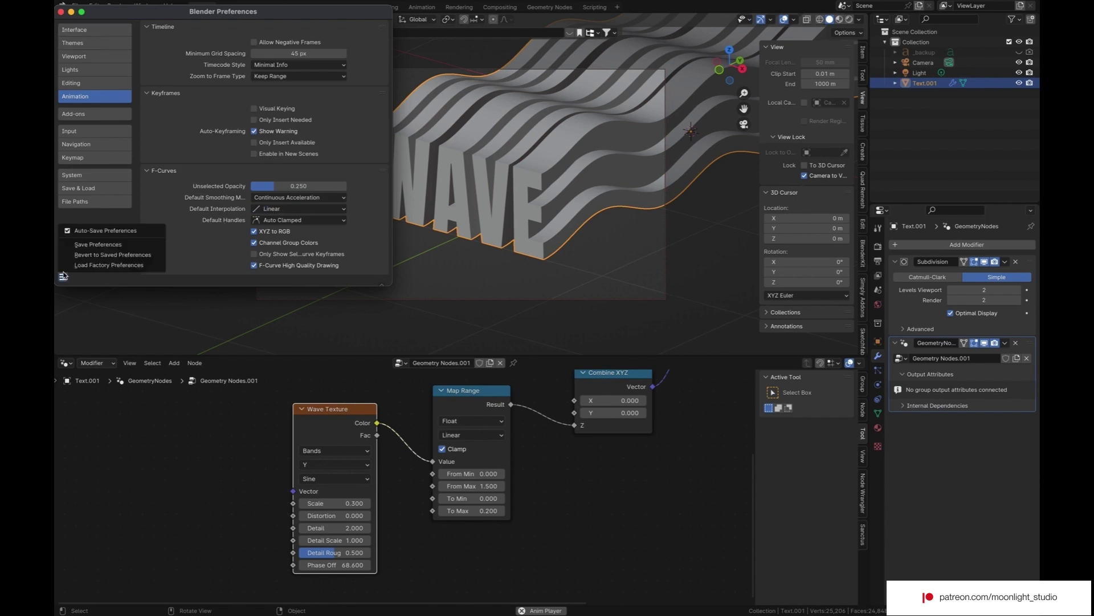
{"action": "left_click", "coordinate": [61, 13]}
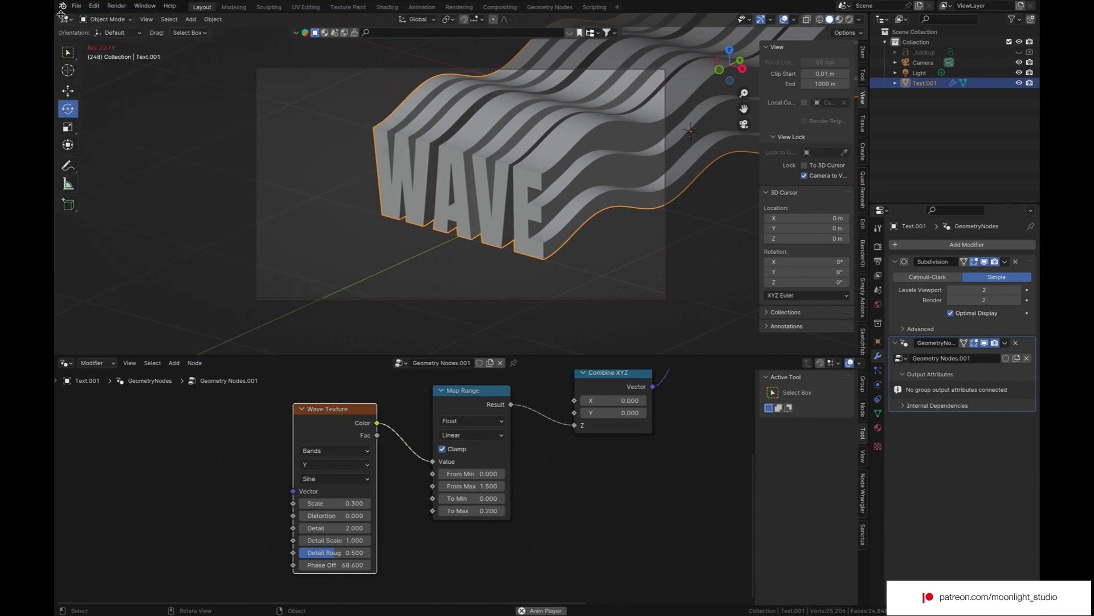
{"action": "scroll", "coordinate": [426, 485], "scroll_direction": "down", "scroll_amount": 1}
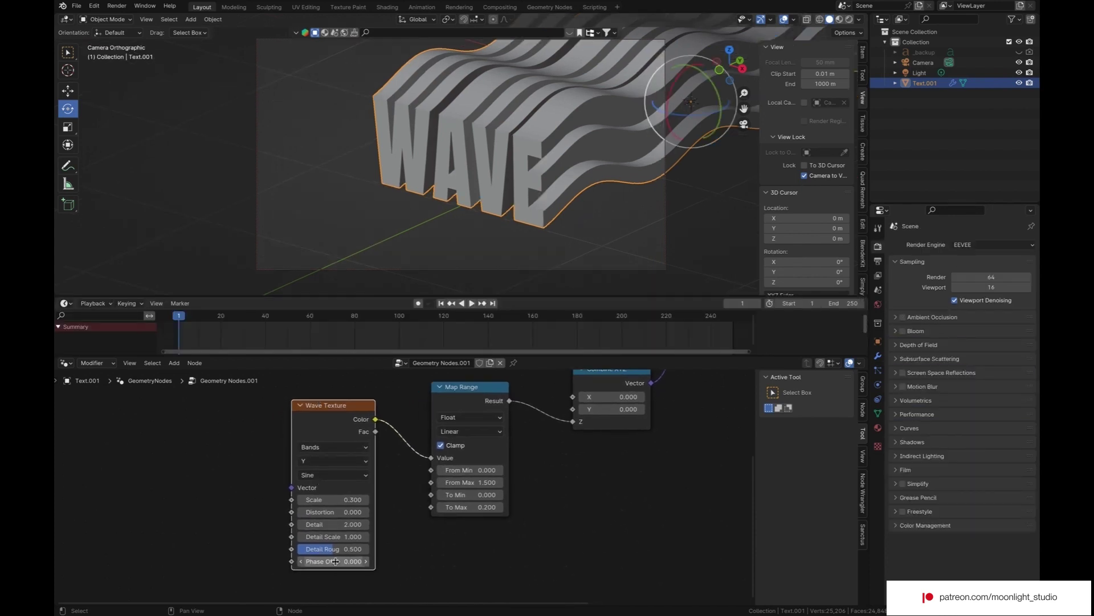
- Reset the wave Phase Offset to 0 and show the Output settings (1920×1080, 24 fps, frames 1–250)
{"action": "mouse_move", "coordinate": [335, 561]}
{"action": "left_mouse_down"}
{"action": "mouse_move", "coordinate": [374, 561]}
{"action": "mouse_move", "coordinate": [335, 572]}
{"action": "left_mouse_up"}
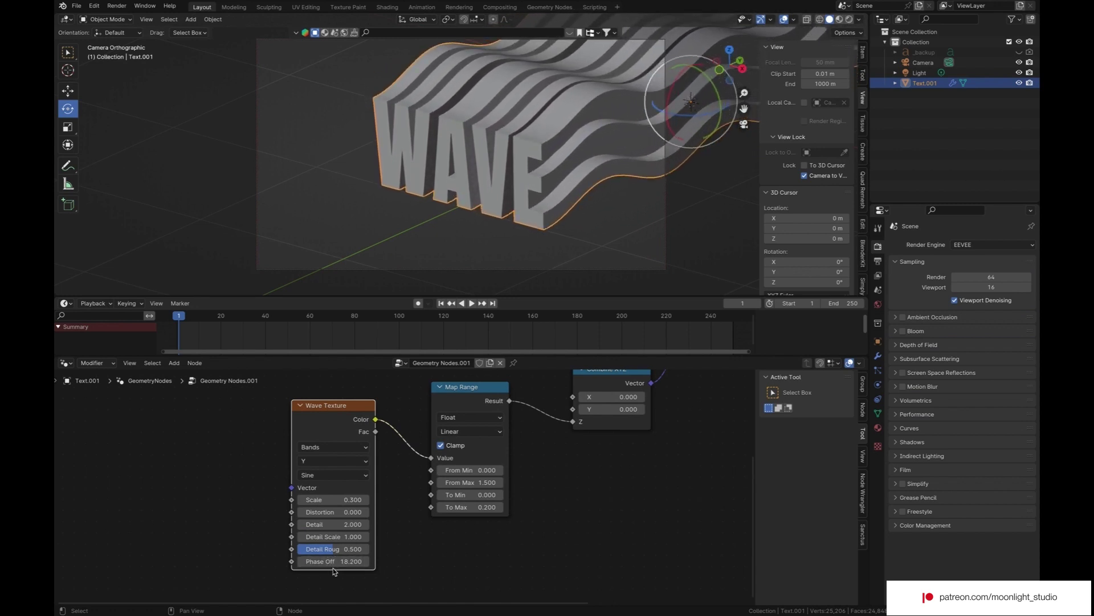
{"action": "key", "text": "BackSpace"}
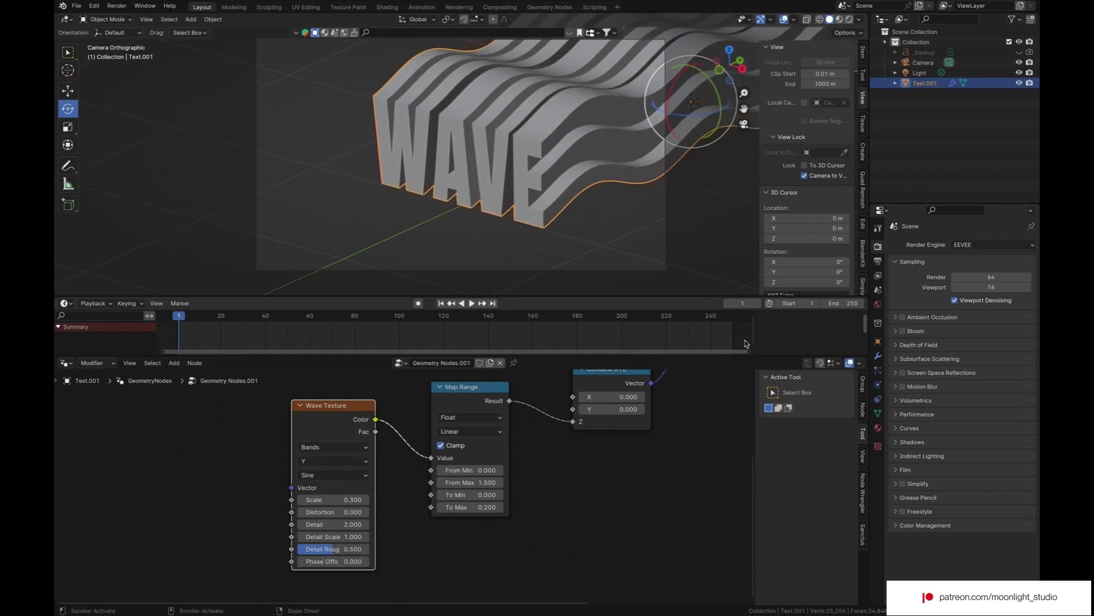
{"action": "left_click", "coordinate": [879, 303]}
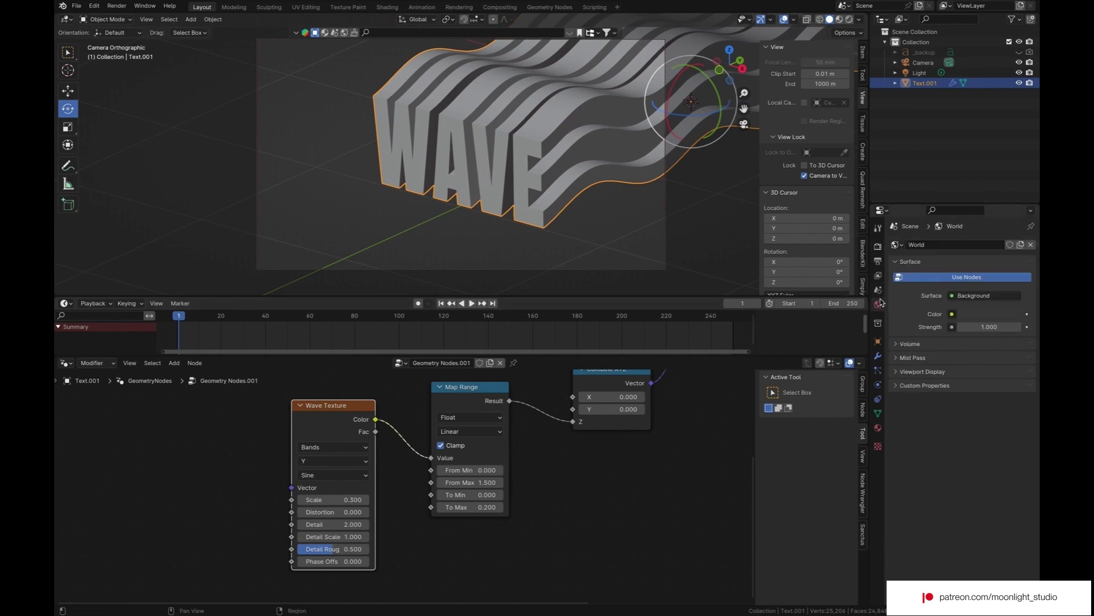
{"action": "left_click", "coordinate": [878, 279]}
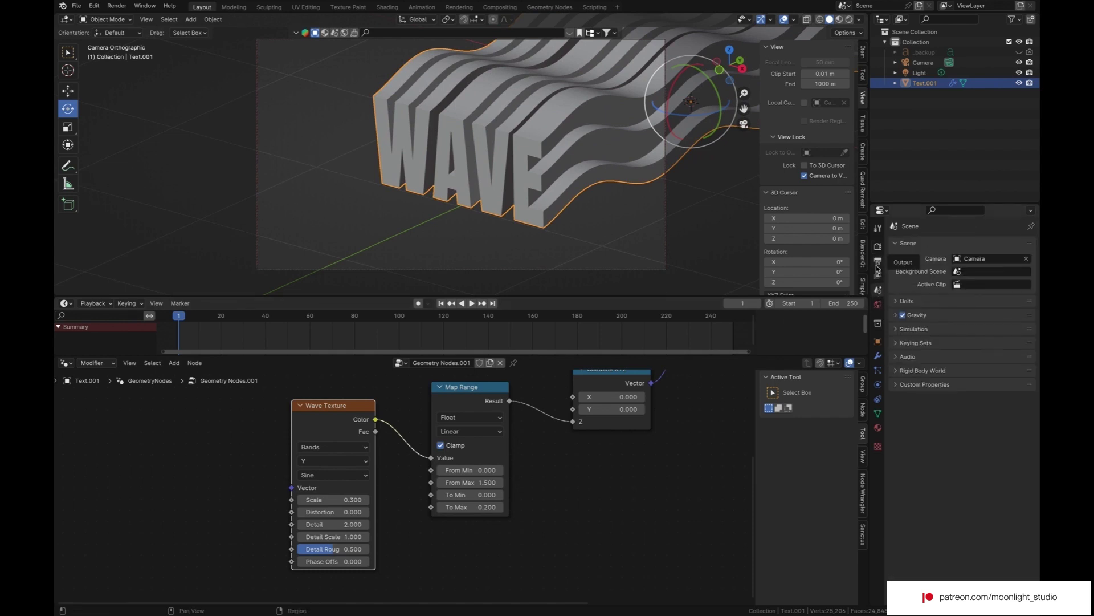
{"action": "left_click", "coordinate": [878, 262]}
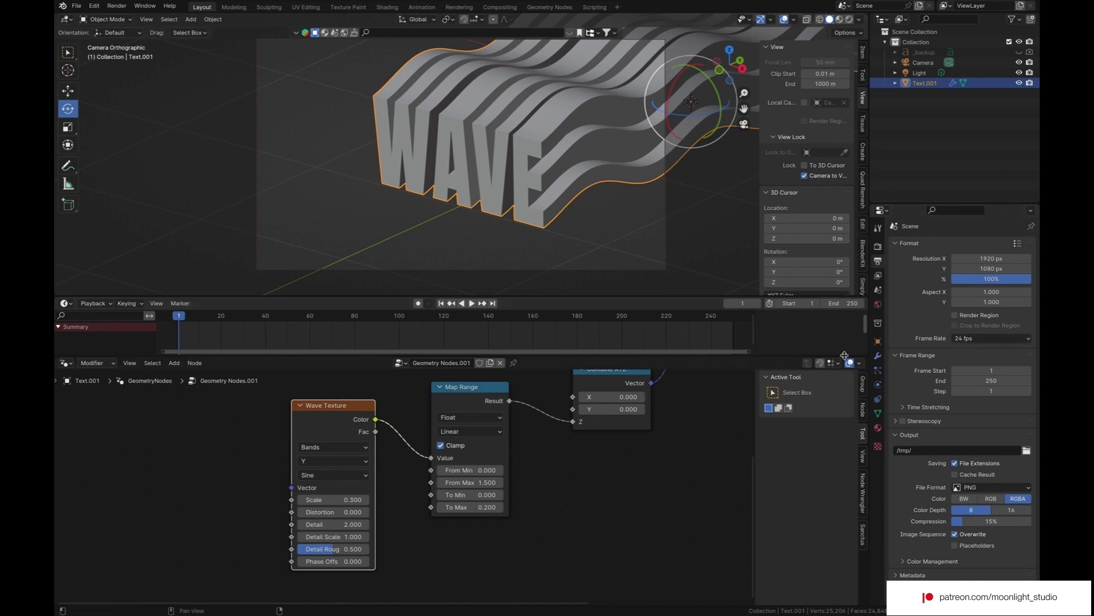
- Set the end frame to 24 and keyframe Phase Offset at 0 on frame 1
{"action": "left_click", "coordinate": [838, 304]}
{"action": "type", "text": "24"}
{"action": "key", "text": "Return"}
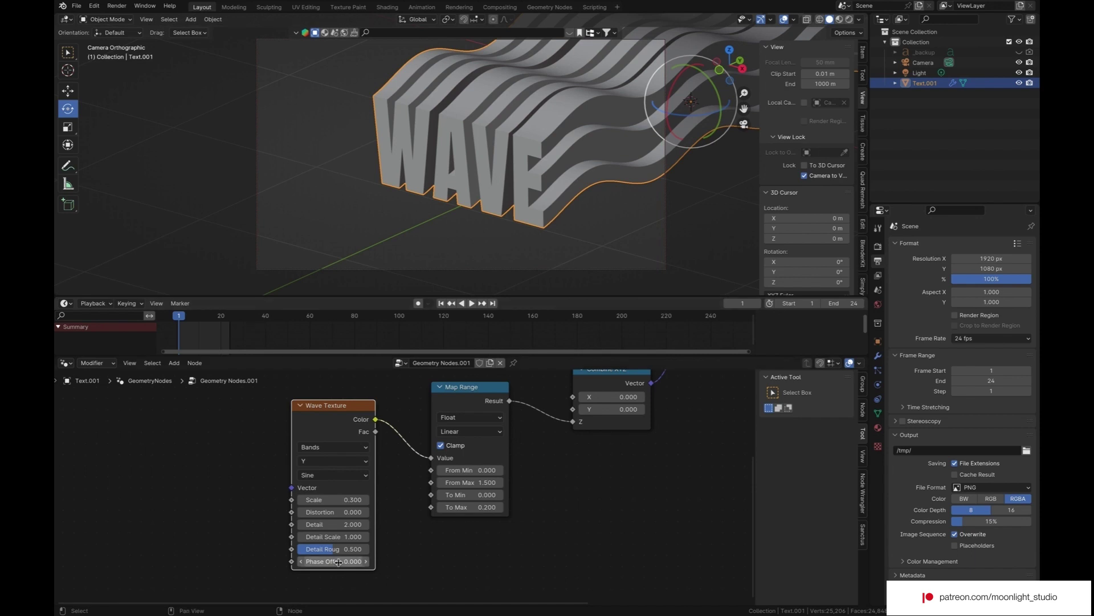
{"action": "key", "text": "i"}
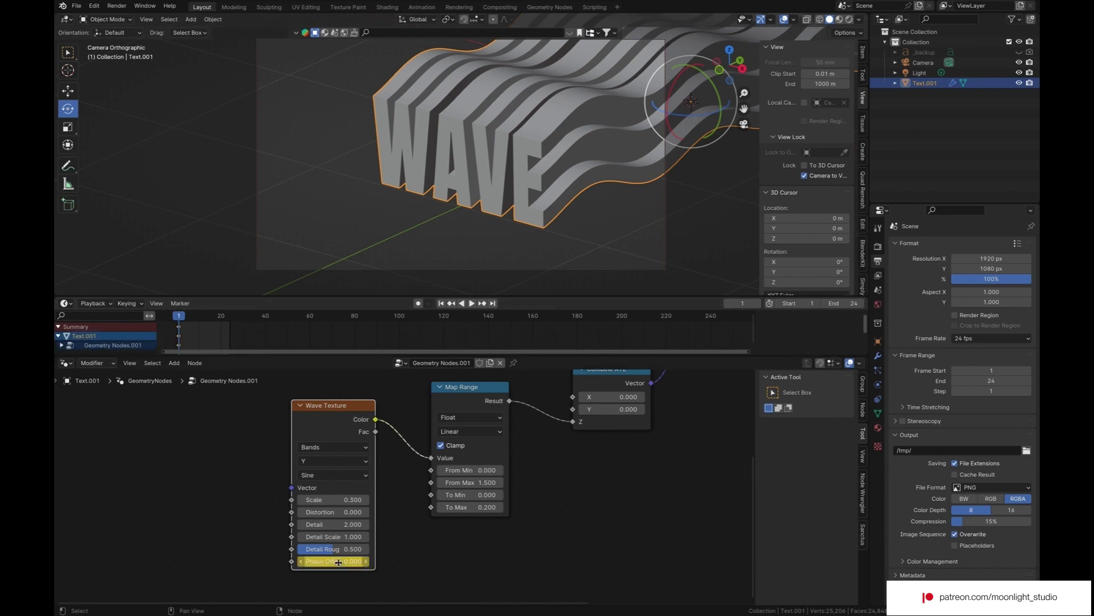
- Keyframe Phase Offset at pi (3.142) on frame 24 and play from frame 1
{"action": "left_click", "coordinate": [230, 320]}
{"action": "double_click", "coordinate": [344, 563]}
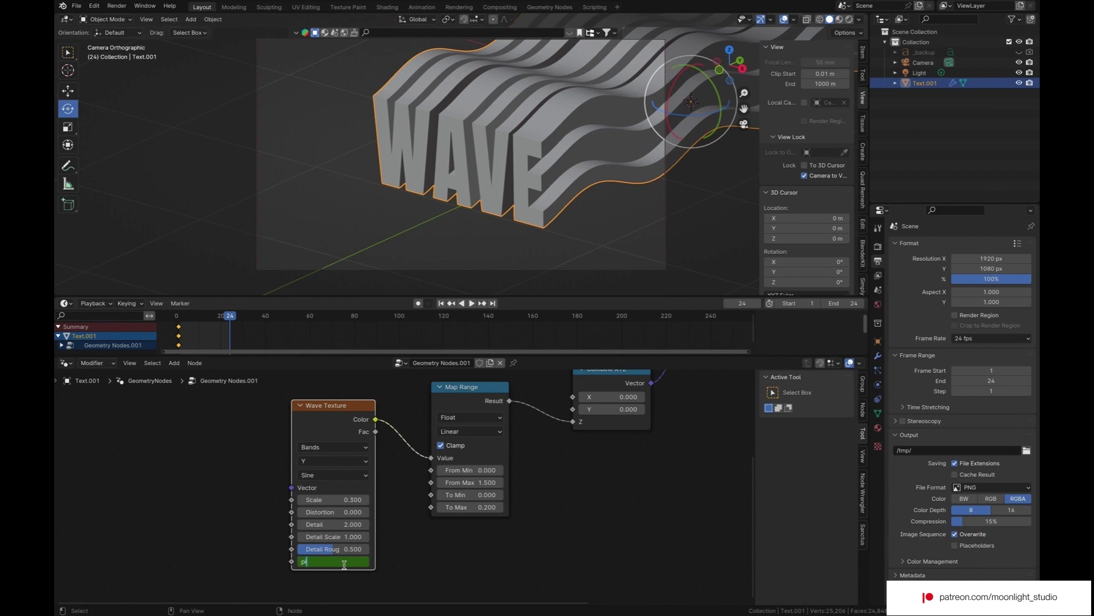
{"action": "type", "text": "pi"}
{"action": "key", "text": "Return"}
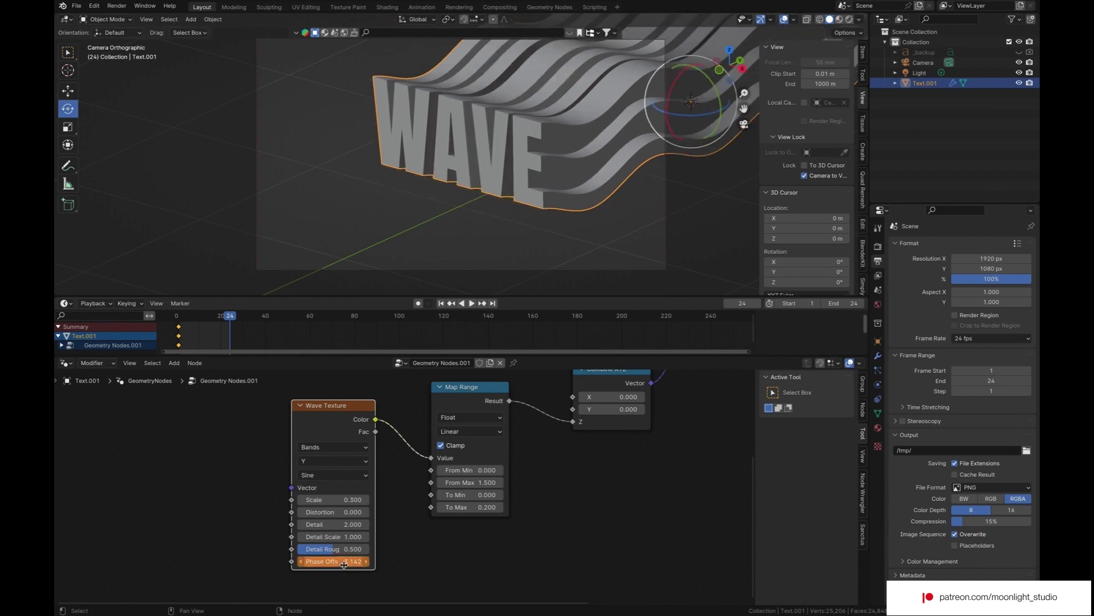
{"action": "key", "text": "i"}
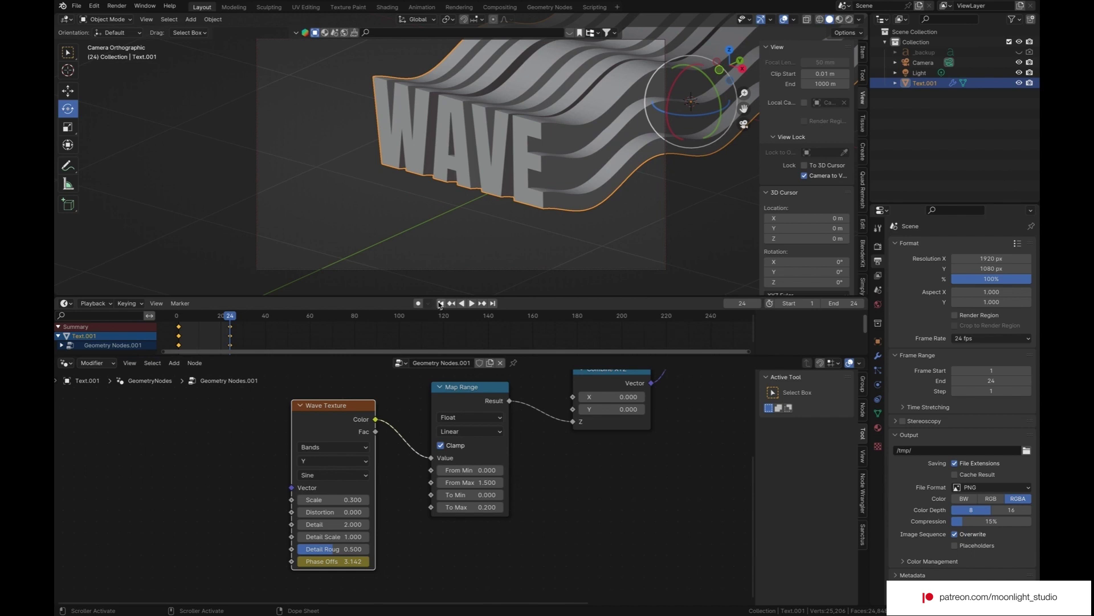
{"action": "double_click", "coordinate": [355, 563]}
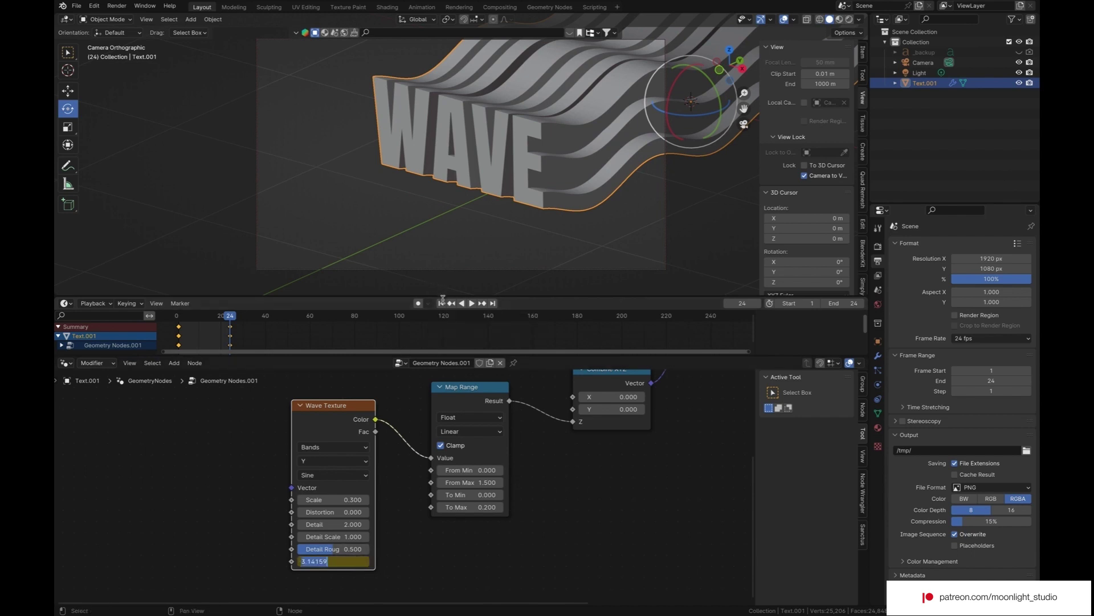
{"action": "left_click", "coordinate": [442, 303]}
{"action": "left_click", "coordinate": [472, 302]}
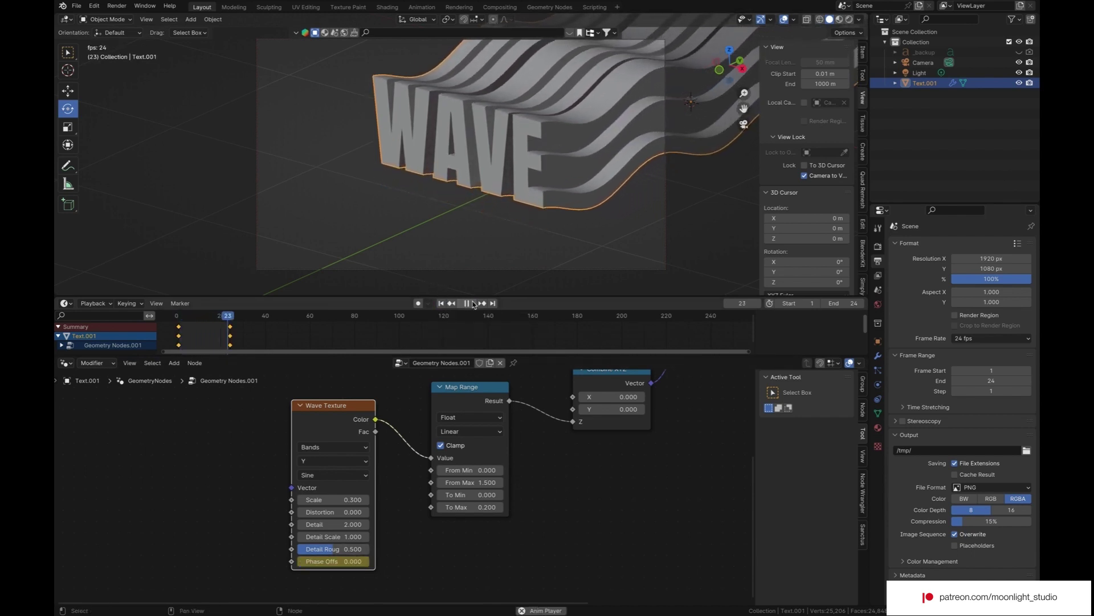
- Re-keyframe Phase Offset as 2*pi (6.283) on frame 24 and play to check the loop
{"action": "left_click", "coordinate": [230, 318]}
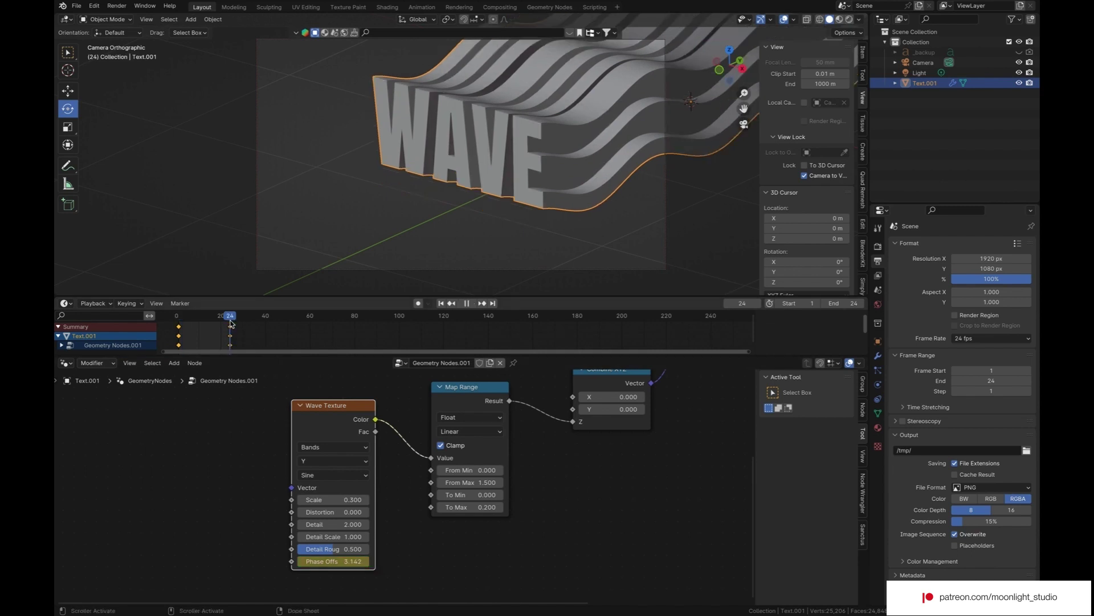
{"action": "left_click", "coordinate": [354, 562]}
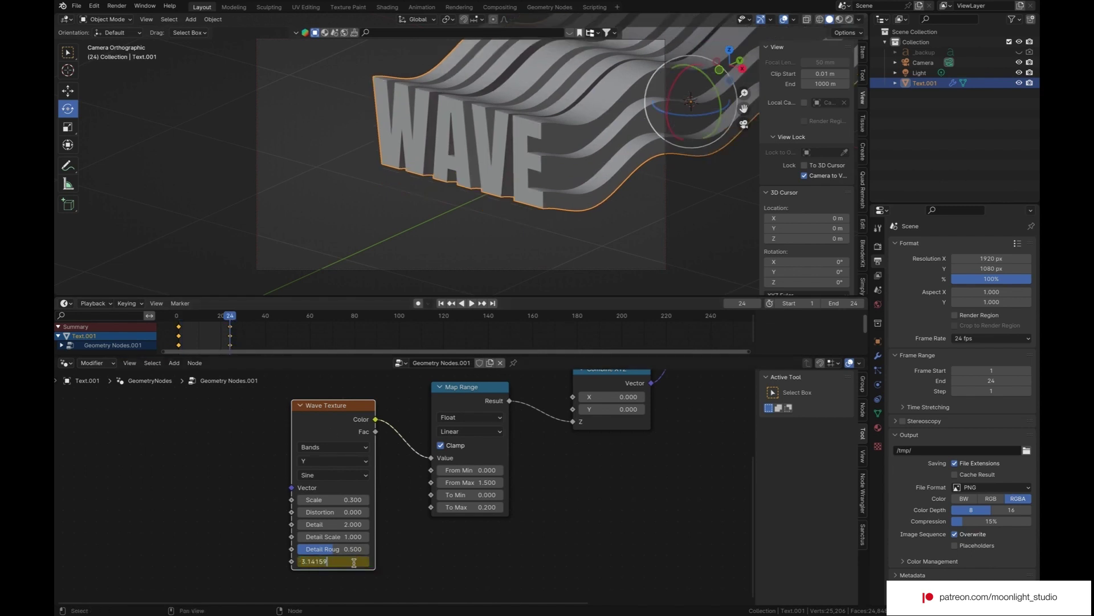
{"action": "key", "text": "BackSpace"}
{"action": "key", "text": "BackSpace"}
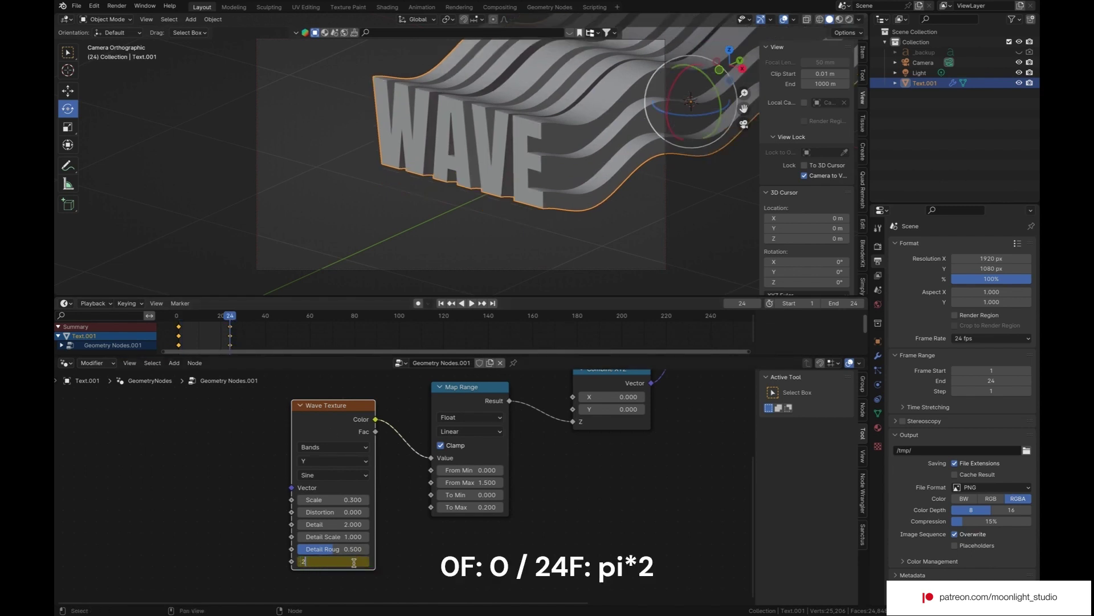
{"action": "type", "text": "2*pi"}
{"action": "key", "text": "Return"}
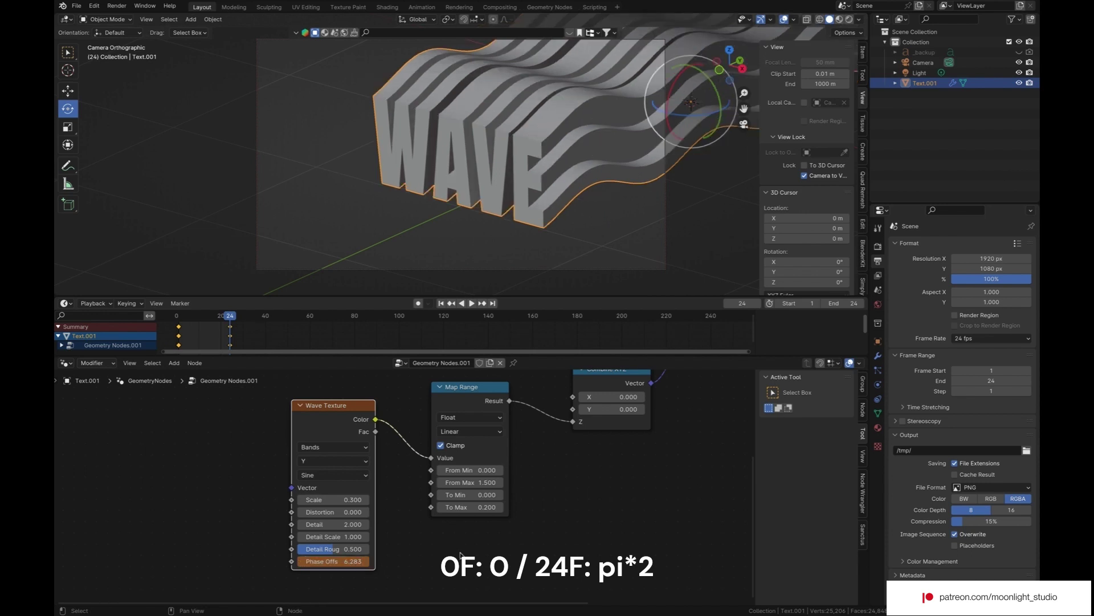
{"action": "key", "text": "i"}
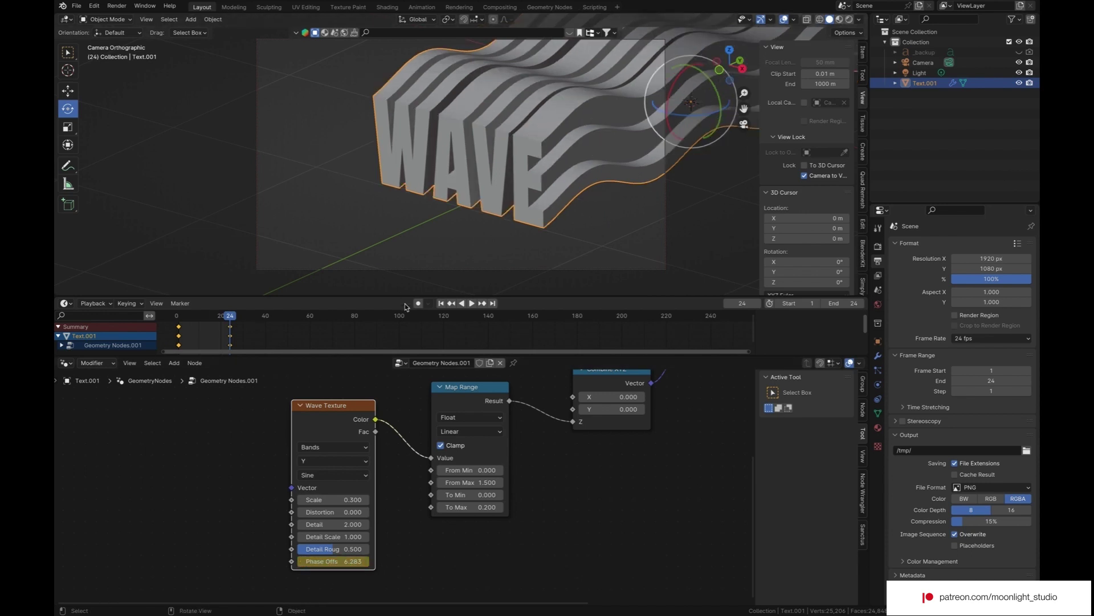
{"action": "left_click", "coordinate": [440, 305]}
{"action": "left_click", "coordinate": [471, 303]}
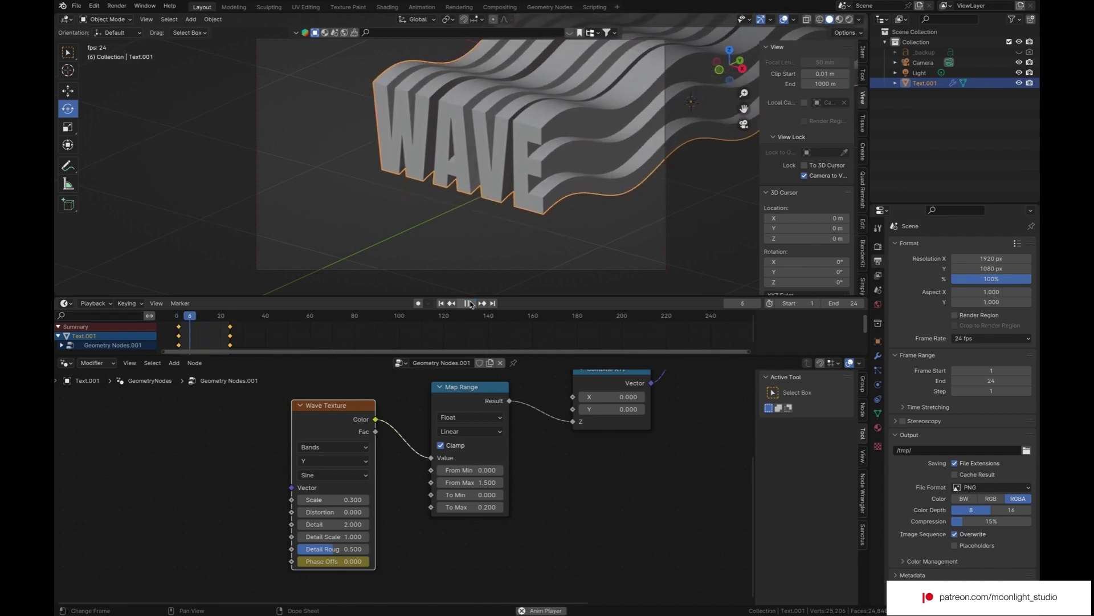
{"action": "left_click", "coordinate": [469, 303]}
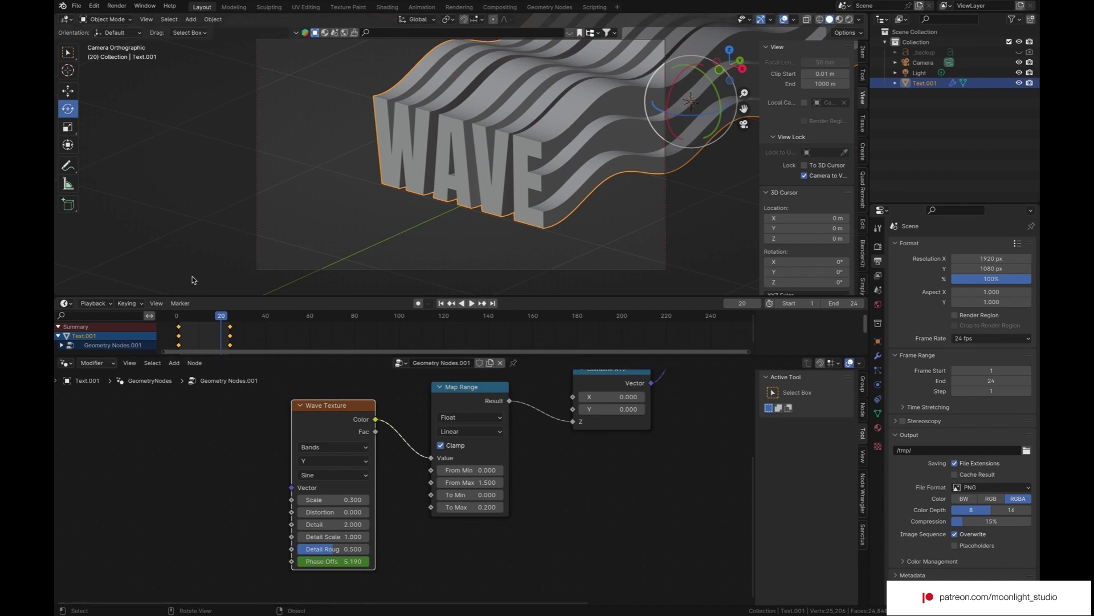
- Replay the wave animation, then drag the Group Output node farther right in the node tree
{"action": "left_click", "coordinate": [472, 303]}
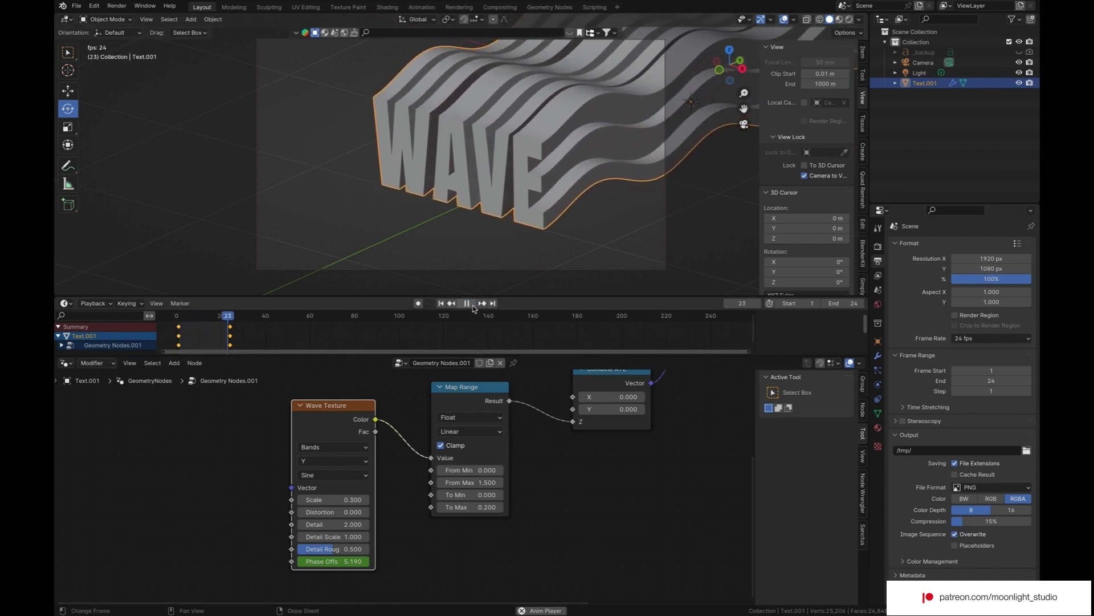
{"action": "left_click", "coordinate": [472, 304]}
{"action": "middle_click_drag", "start_coordinate": [471, 493], "coordinate": [466, 502]}
{"action": "scroll", "coordinate": [467, 501], "scroll_direction": "up", "scroll_amount": 5}
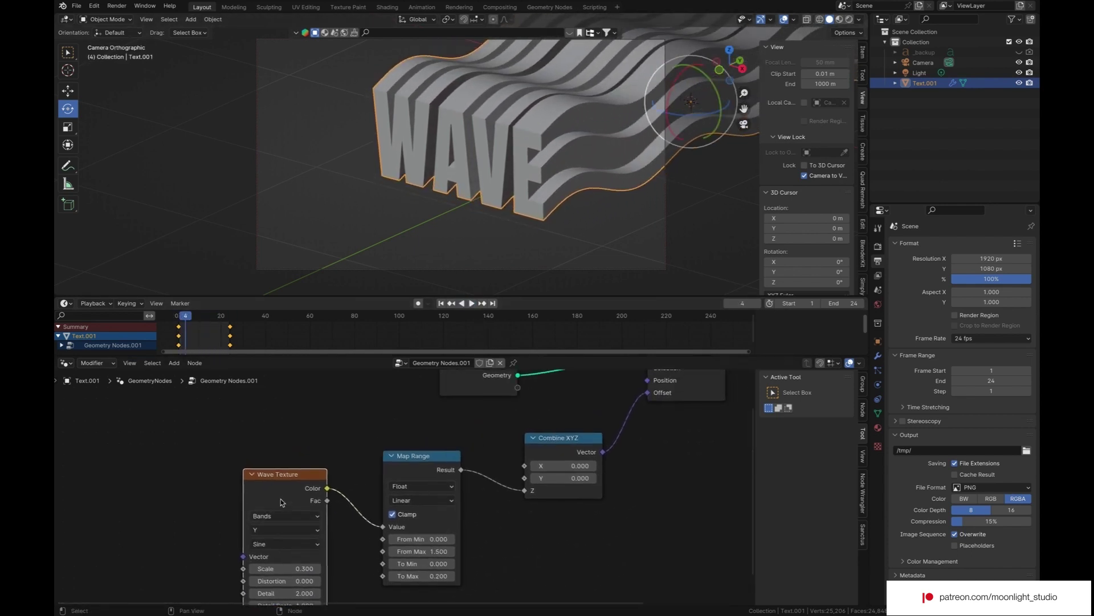
{"action": "scroll", "coordinate": [279, 498], "scroll_direction": "down", "scroll_amount": 2}
{"action": "scroll", "coordinate": [296, 501], "scroll_direction": "up", "scroll_amount": 4}
{"action": "scroll", "coordinate": [314, 503], "scroll_direction": "right", "scroll_amount": 6}
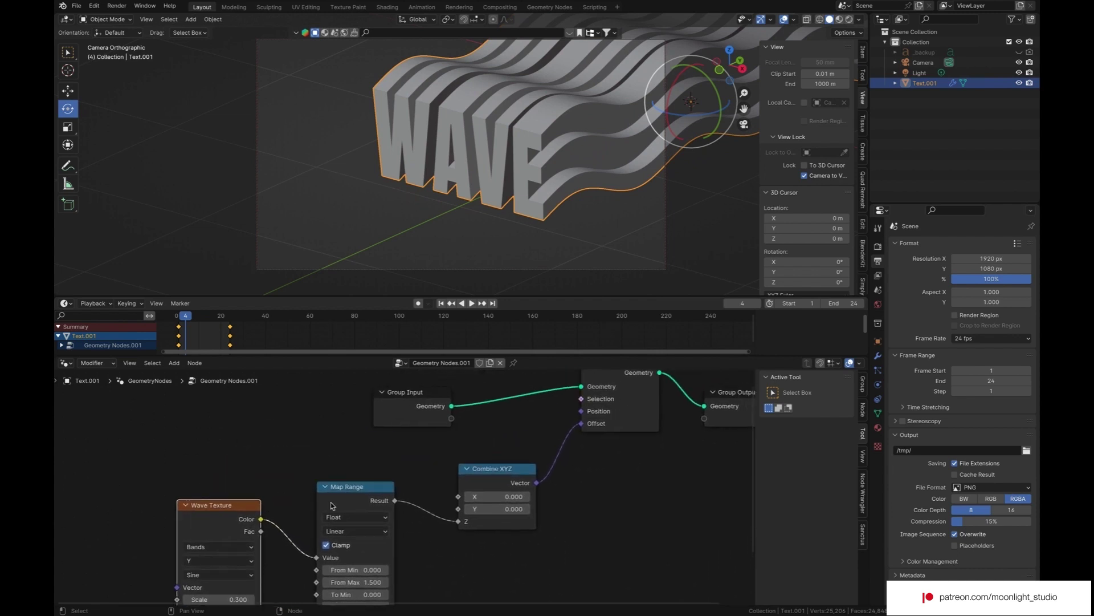
{"action": "scroll", "coordinate": [332, 505], "scroll_direction": "right", "scroll_amount": 2}
{"action": "left_click", "coordinate": [515, 407]}
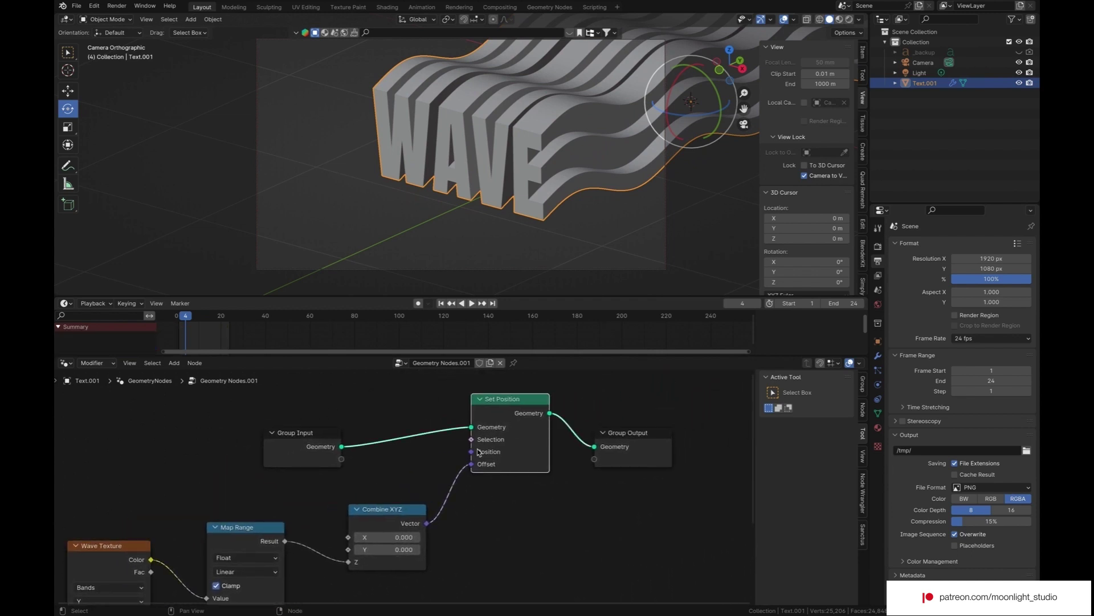
{"action": "left_click_drag", "start_coordinate": [660, 451], "coordinate": [729, 447]}
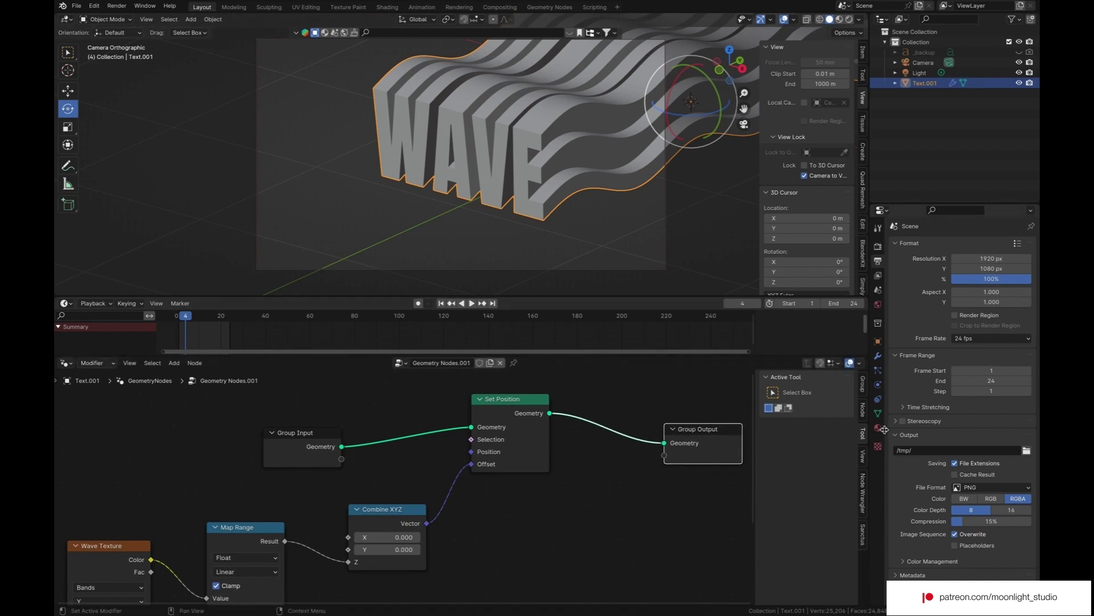
- Set the camera's Passepartout to 1.000 and play the animation to preview the framing
{"action": "left_click", "coordinate": [924, 63]}
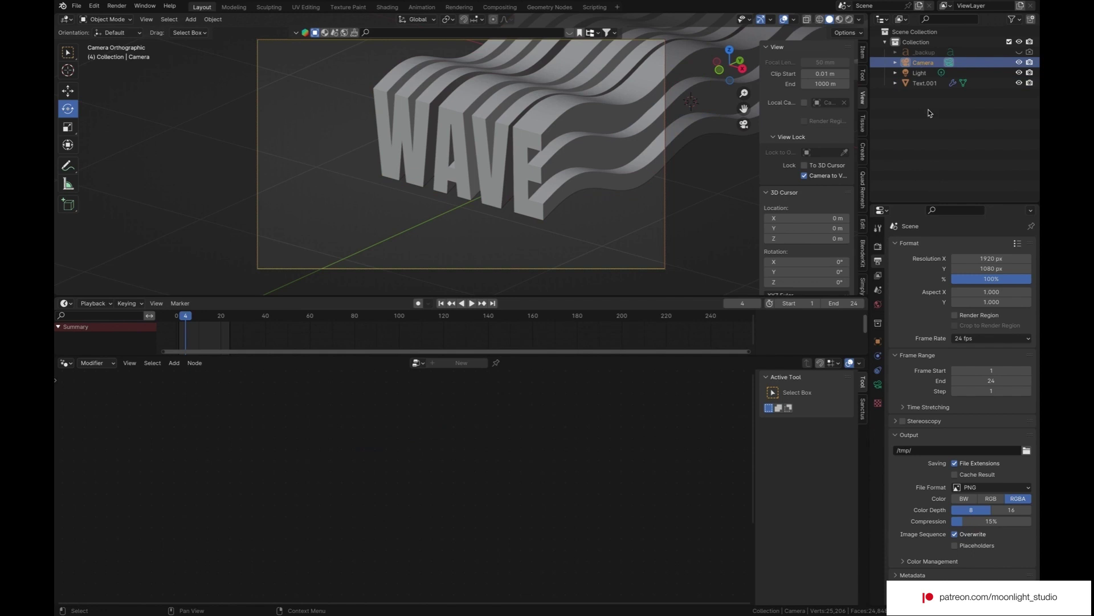
{"action": "left_click", "coordinate": [878, 384]}
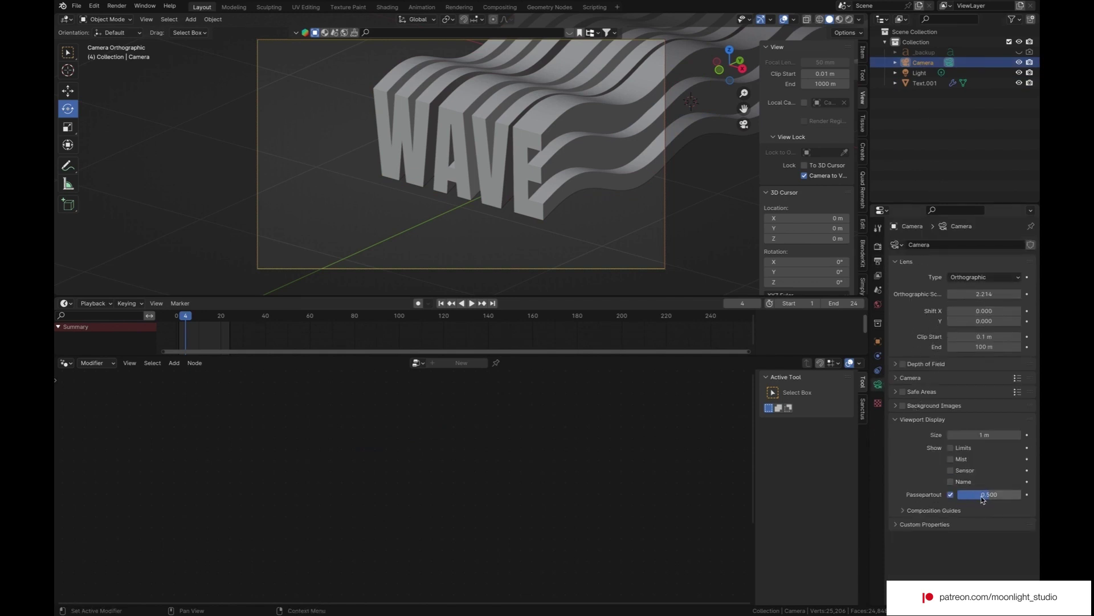
{"action": "left_click_drag", "start_coordinate": [976, 494], "coordinate": [1020, 494]}
{"action": "left_click", "coordinate": [470, 304]}
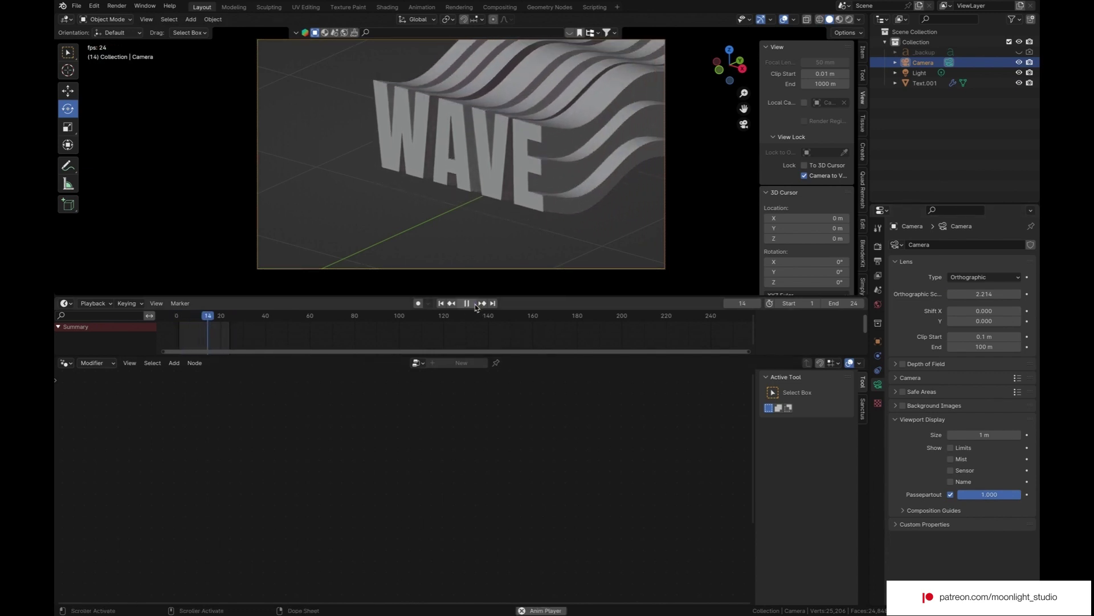
{"action": "left_click", "coordinate": [475, 305]}
{"action": "left_click", "coordinate": [475, 306]}
{"action": "left_click", "coordinate": [476, 305]}
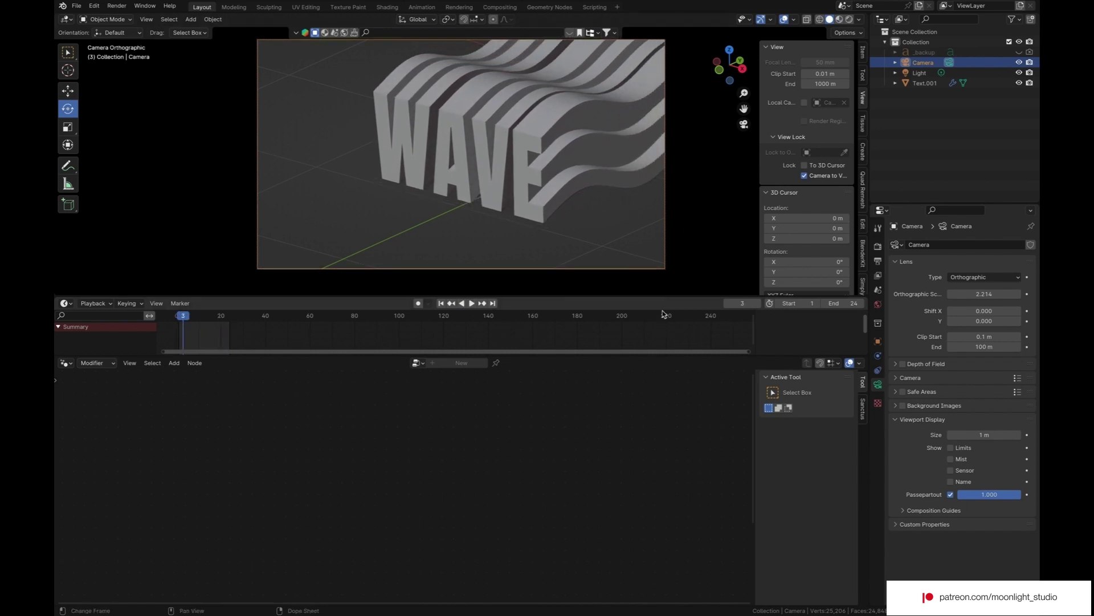
{"action": "key", "text": "Left"}
- Rotate the camera to 37.03° on Z and move it to 2.4502 m on X
{"action": "left_click", "coordinate": [878, 341]}
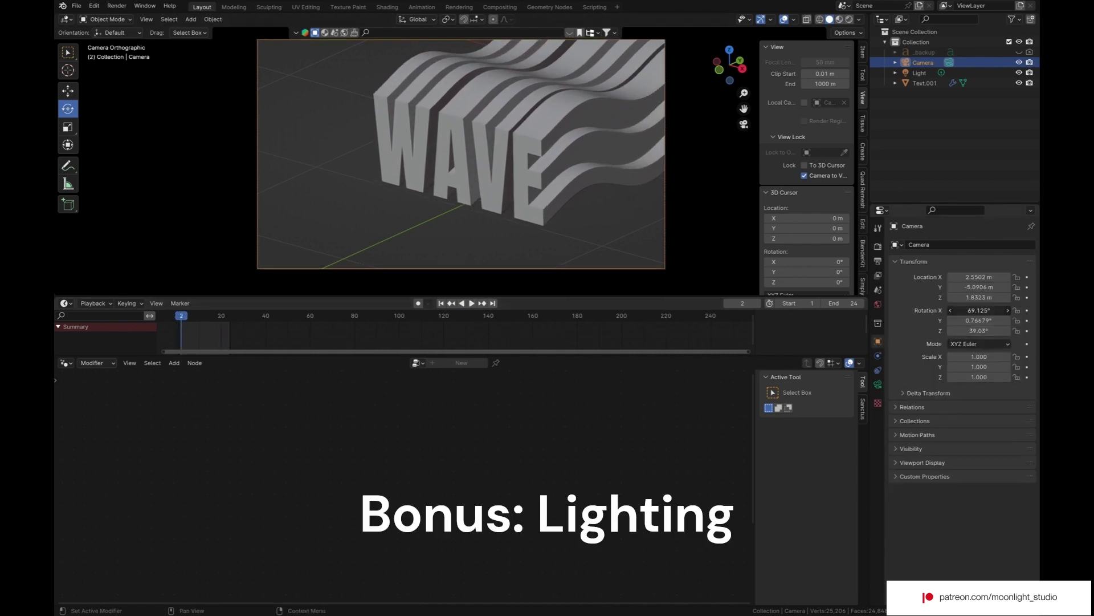
{"action": "mouse_move", "coordinate": [978, 310]}
{"action": "left_mouse_down"}
{"action": "mouse_move", "coordinate": [1003, 310]}
{"action": "mouse_move", "coordinate": [979, 310]}
{"action": "mouse_move", "coordinate": [1003, 322]}
{"action": "mouse_move", "coordinate": [979, 322]}
{"action": "left_mouse_up"}
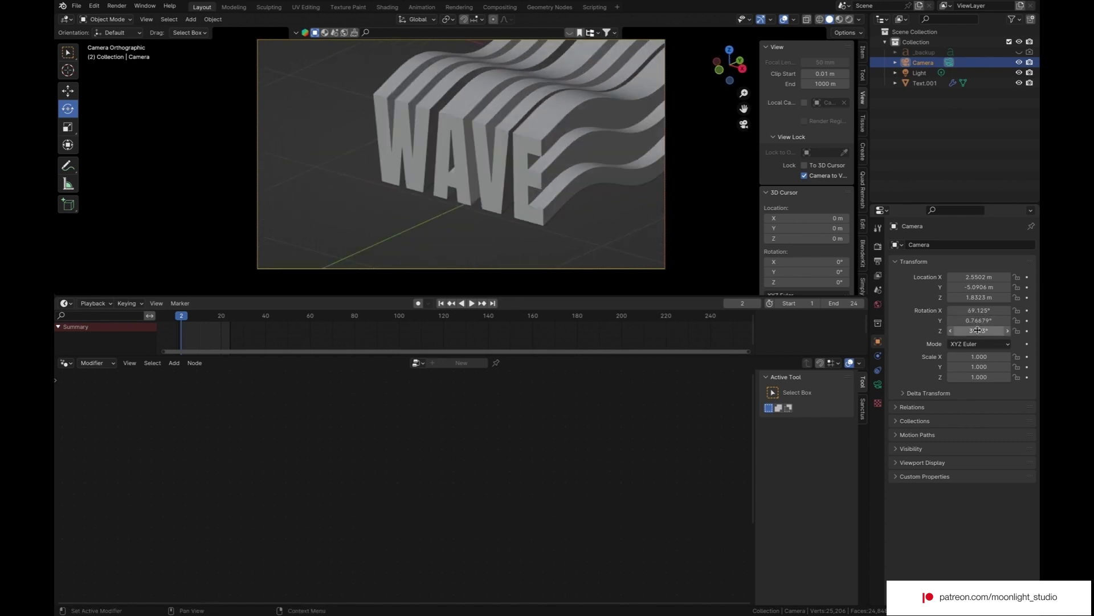
{"action": "mouse_move", "coordinate": [978, 331]}
{"action": "left_mouse_down"}
{"action": "mouse_move", "coordinate": [946, 330]}
{"action": "mouse_move", "coordinate": [989, 330]}
{"action": "left_mouse_up"}
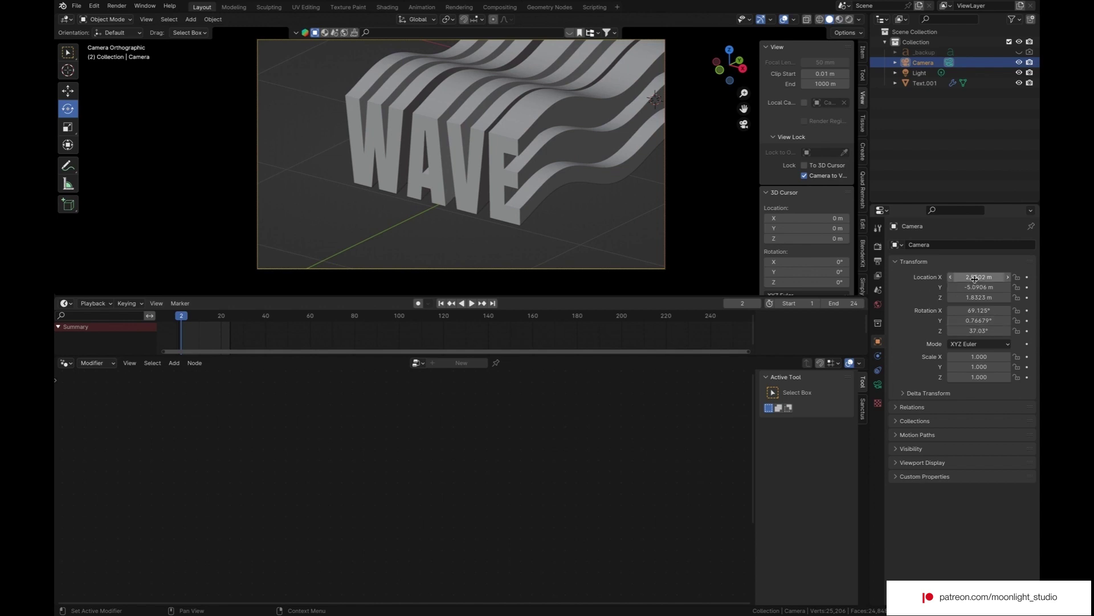
{"action": "mouse_move", "coordinate": [974, 278]}
{"action": "left_mouse_down"}
{"action": "mouse_move", "coordinate": [940, 278]}
{"action": "mouse_move", "coordinate": [974, 279]}
{"action": "left_mouse_up"}
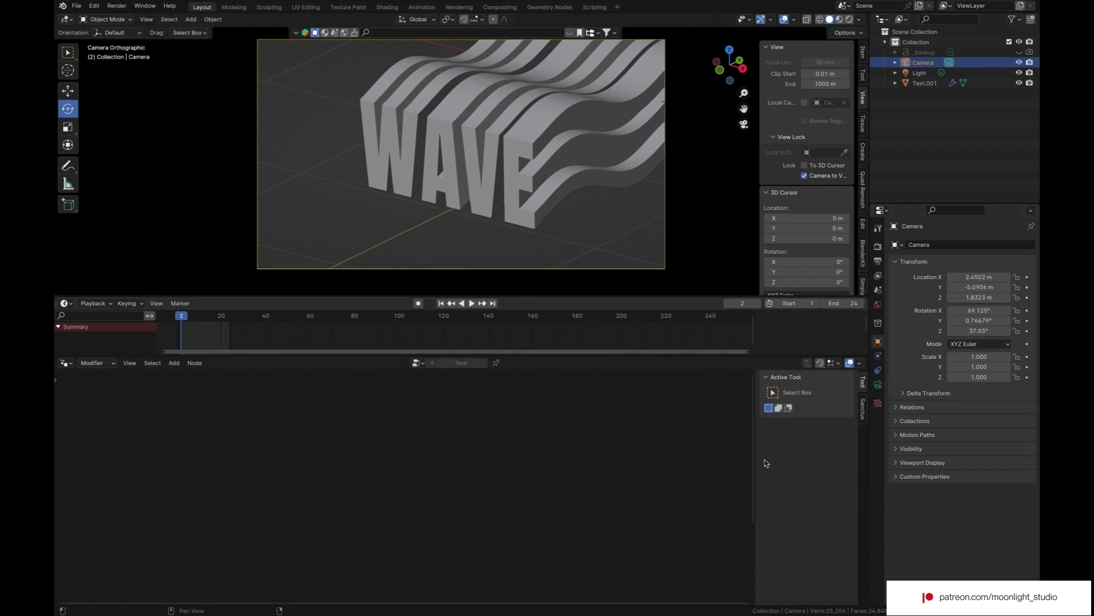
{"action": "left_click", "coordinate": [878, 306]}
- Enter a 1600 × 1200 render resolution in Output properties
{"action": "left_click", "coordinate": [879, 296]}
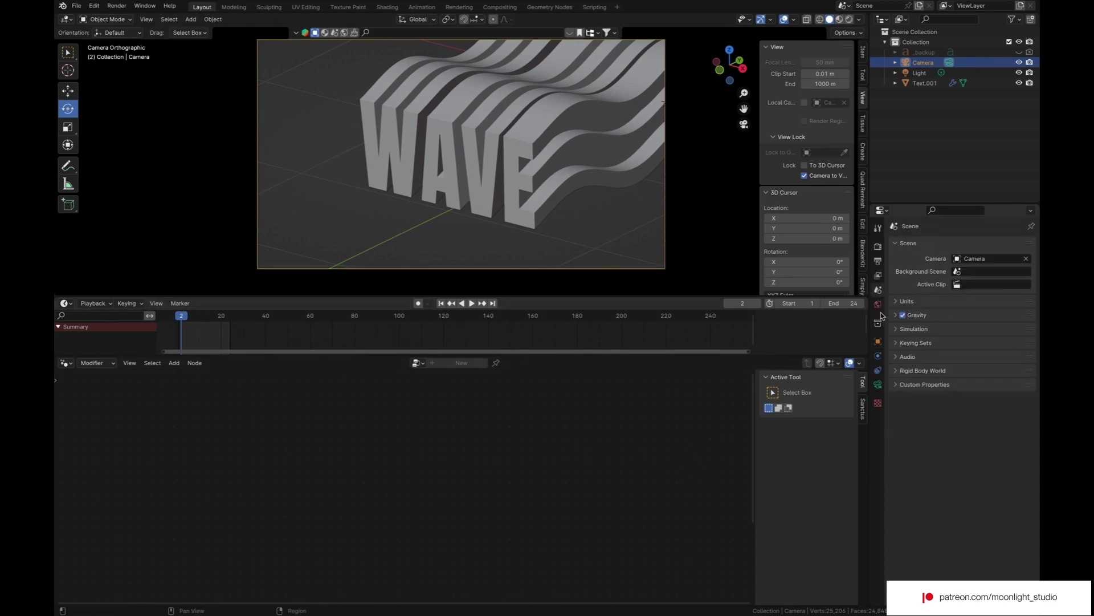
{"action": "left_click", "coordinate": [877, 304]}
{"action": "left_click", "coordinate": [877, 275]}
{"action": "left_click", "coordinate": [878, 260]}
{"action": "double_click", "coordinate": [969, 260]}
{"action": "type", "text": "1600"}
{"action": "key", "text": "Tab"}
{"action": "type", "text": "1"}
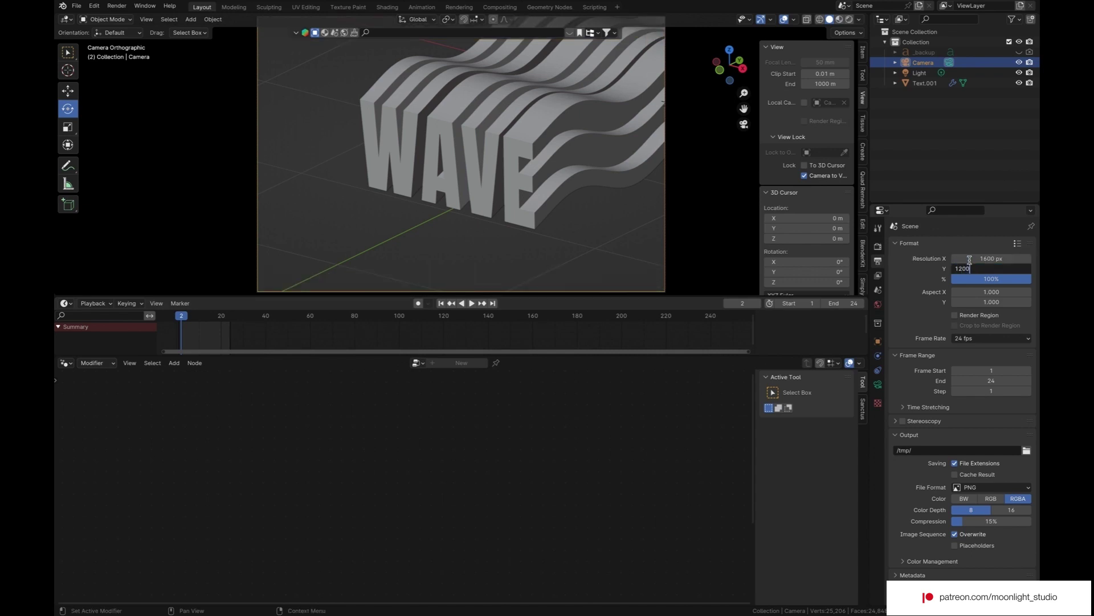
{"action": "type", "text": "200"}
{"action": "key", "text": "Return"}
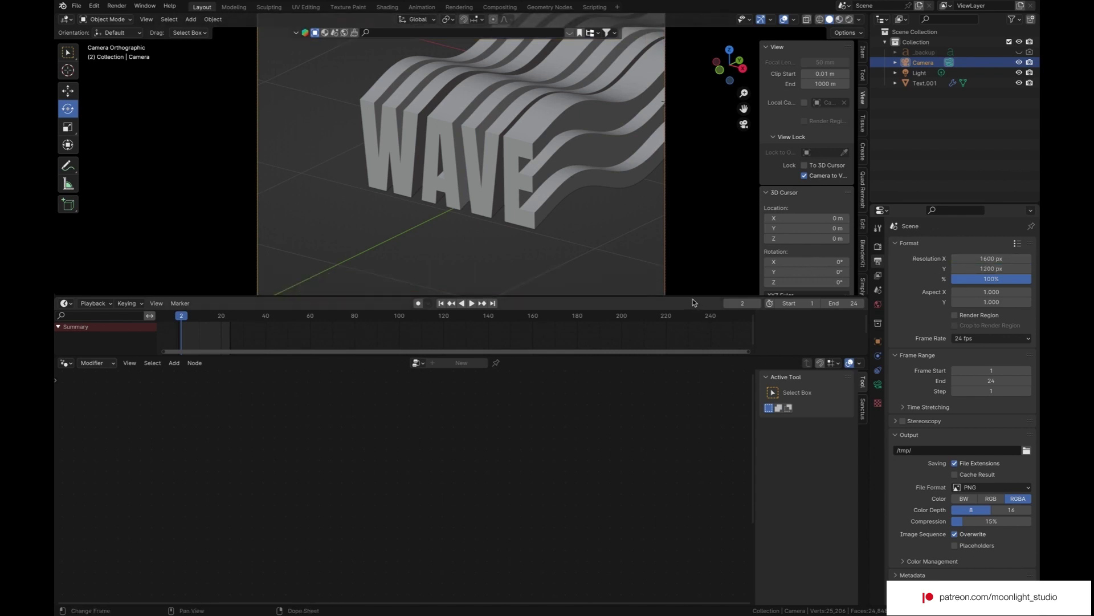
- Change the resolution to a portrait 1200 × 1600 px frame
{"action": "left_click_drag", "start_coordinate": [693, 297], "coordinate": [692, 525]}
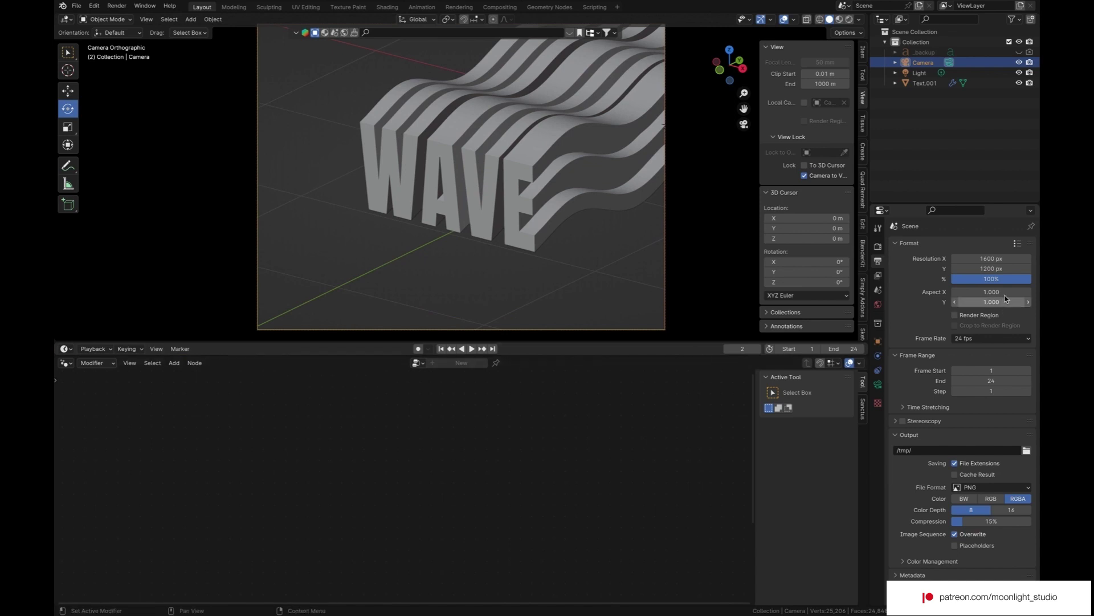
{"action": "left_click", "coordinate": [997, 260]}
{"action": "type", "text": "1200"}
{"action": "key", "text": "Tab"}
{"action": "type", "text": "1600"}
{"action": "key", "text": "Return"}
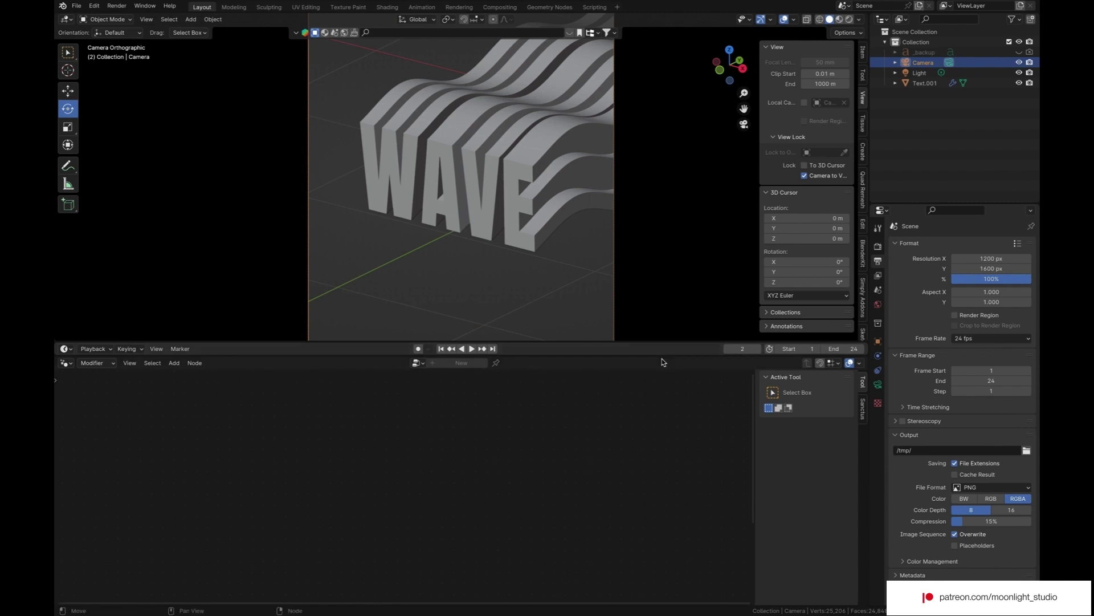
- Close the timeline area from its header menu
{"action": "left_click_drag", "start_coordinate": [661, 357], "coordinate": [661, 488]}
{"action": "left_click_drag", "start_coordinate": [670, 341], "coordinate": [671, 481]}
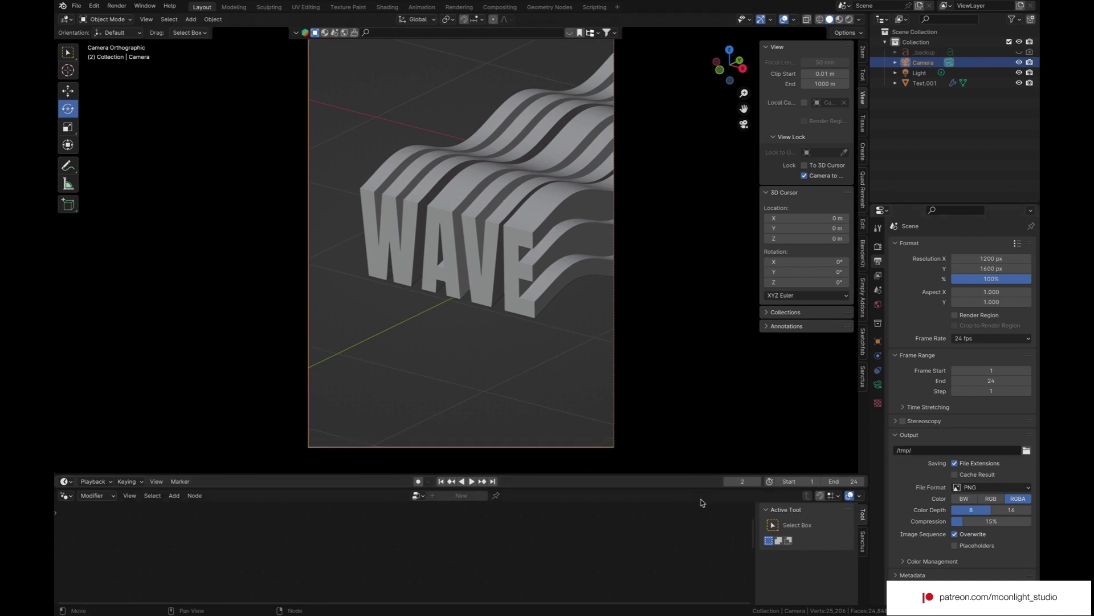
{"action": "left_click_drag", "start_coordinate": [614, 474], "coordinate": [616, 388]}
{"action": "right_click", "coordinate": [612, 378]}
{"action": "left_click", "coordinate": [590, 427]}
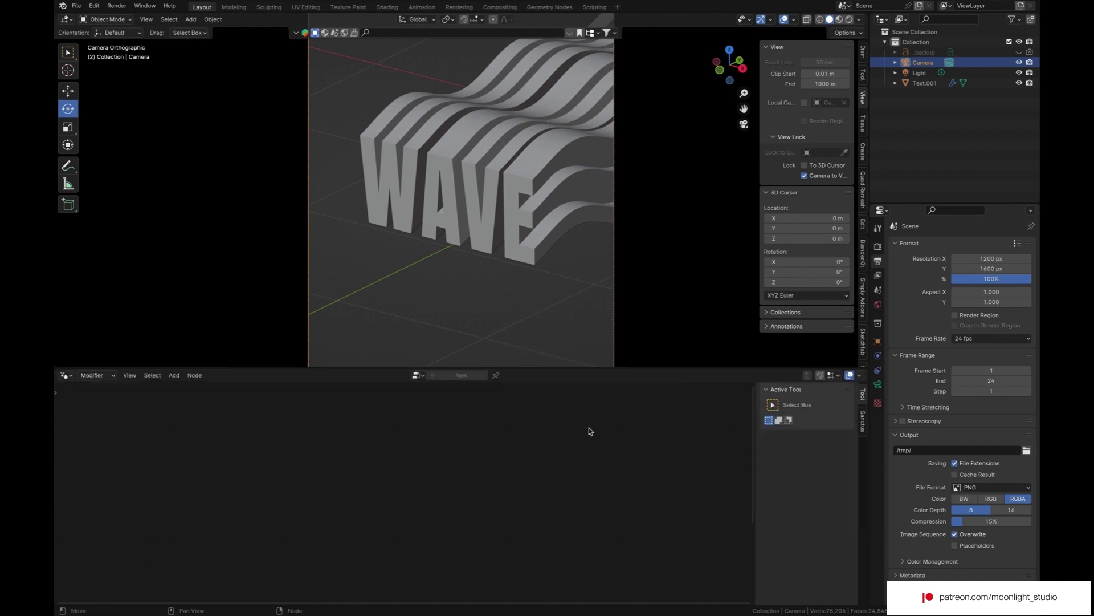
- Turn the node area into a Shader Editor, enable Rendered shading and delete the default light
{"action": "left_click", "coordinate": [502, 222]}
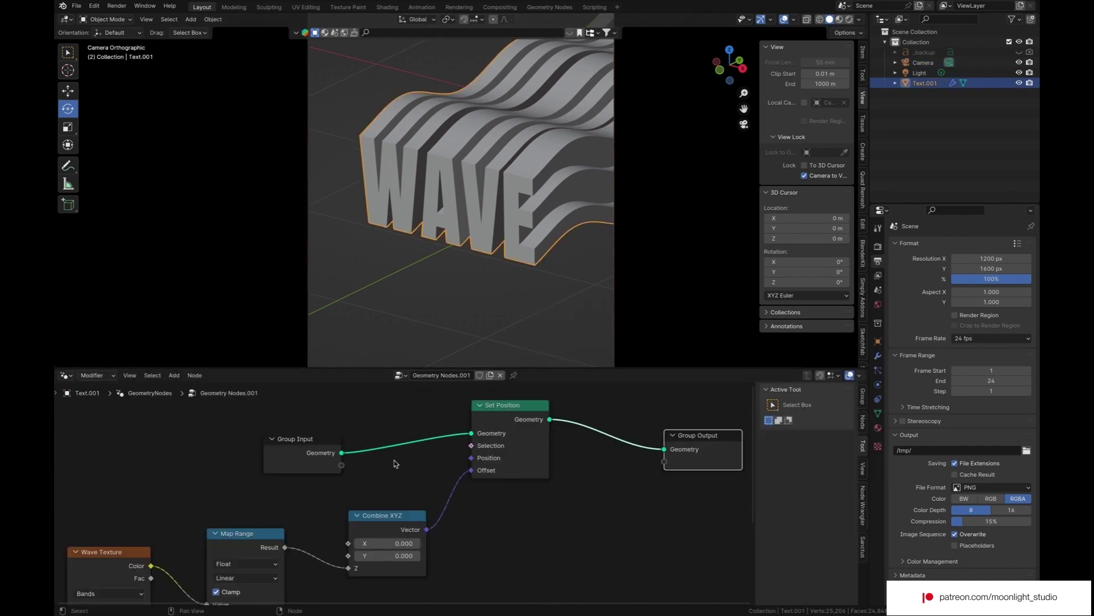
{"action": "left_click", "coordinate": [67, 376]}
{"action": "left_click", "coordinate": [97, 473]}
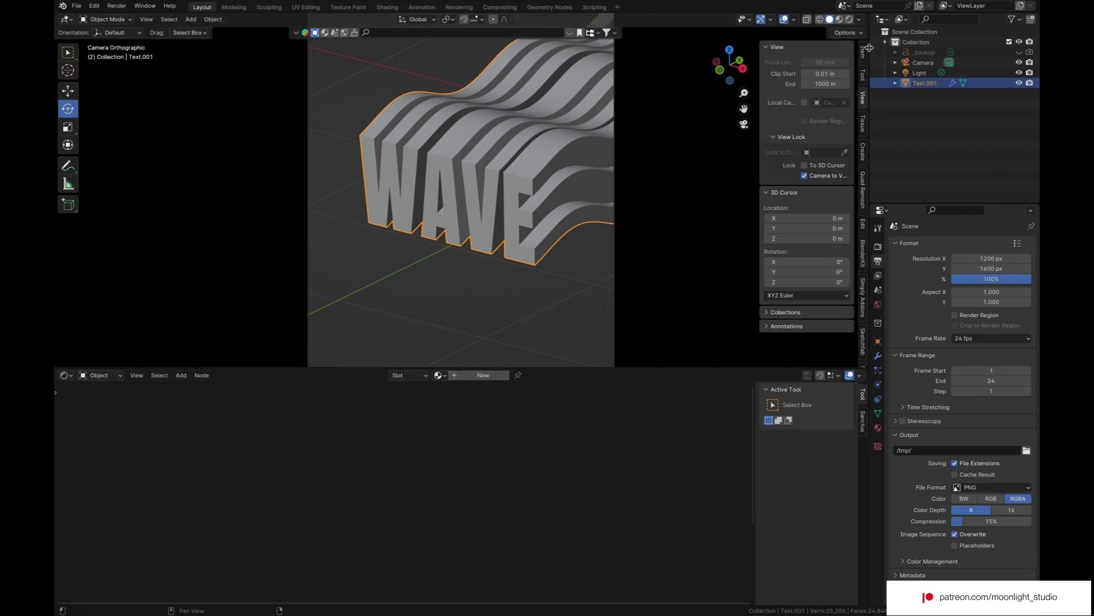
{"action": "left_click", "coordinate": [850, 19]}
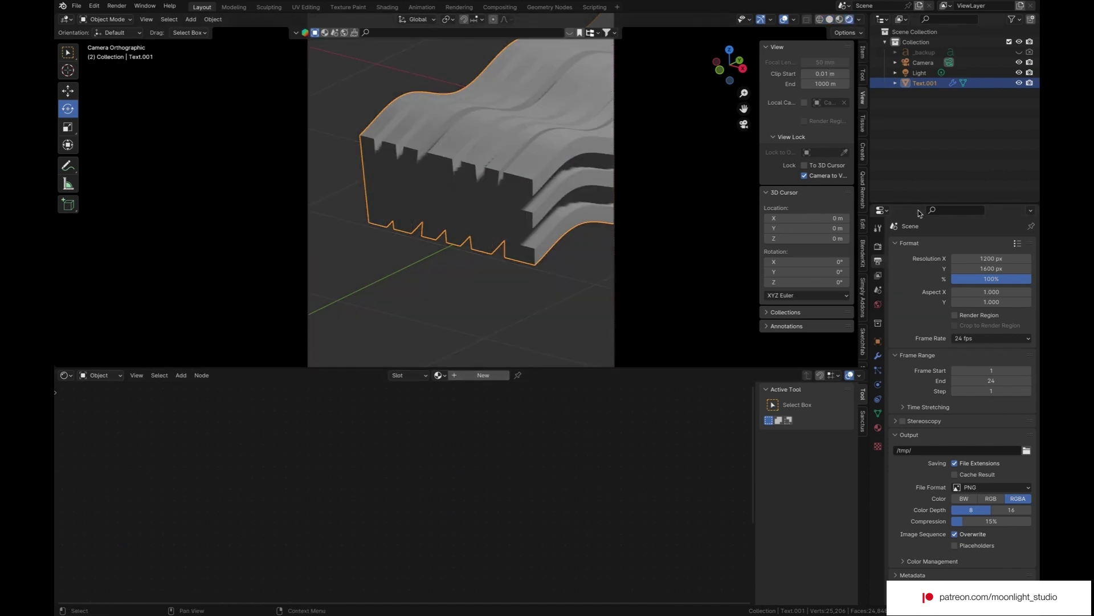
{"action": "left_click", "coordinate": [922, 74]}
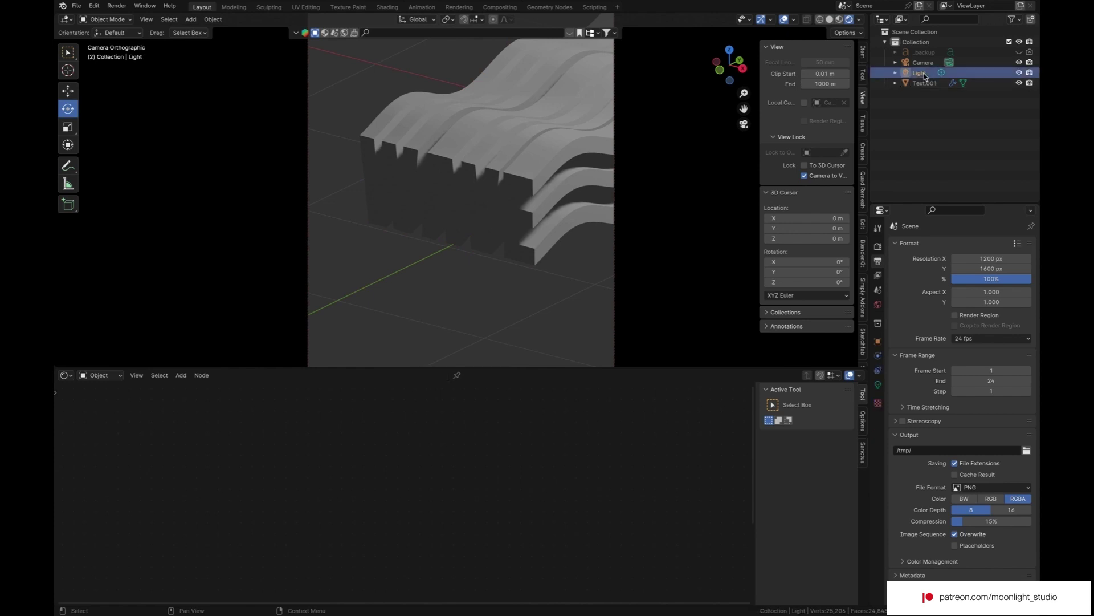
{"action": "key", "text": "x"}
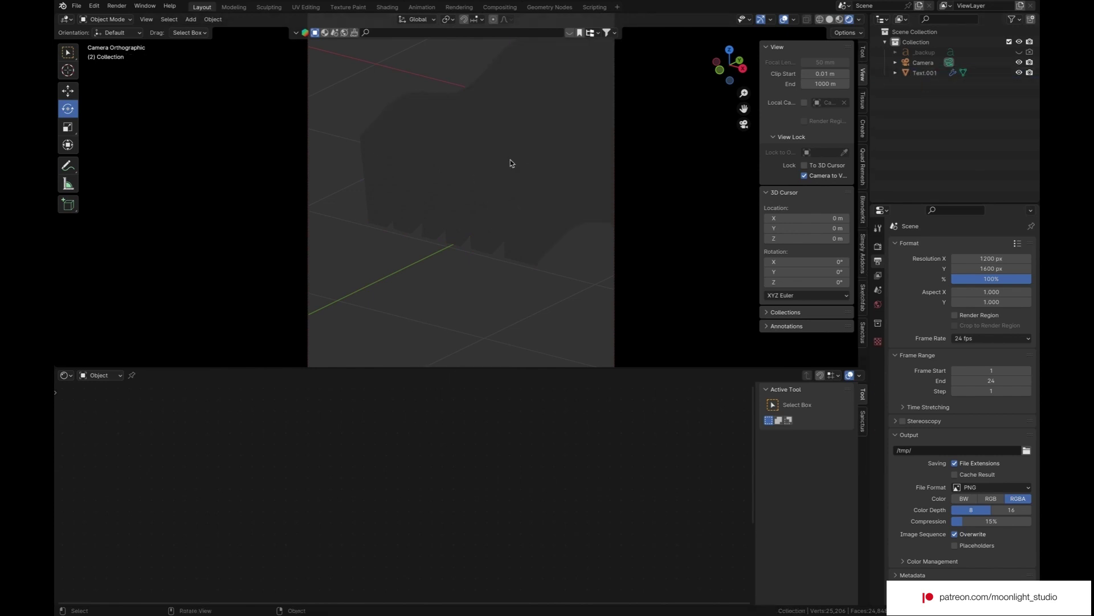
{"action": "left_click", "coordinate": [511, 164]}
- Set the render engine to Cycles with GPU Compute as the device
{"action": "left_click", "coordinate": [879, 247]}
{"action": "left_click", "coordinate": [974, 246]}
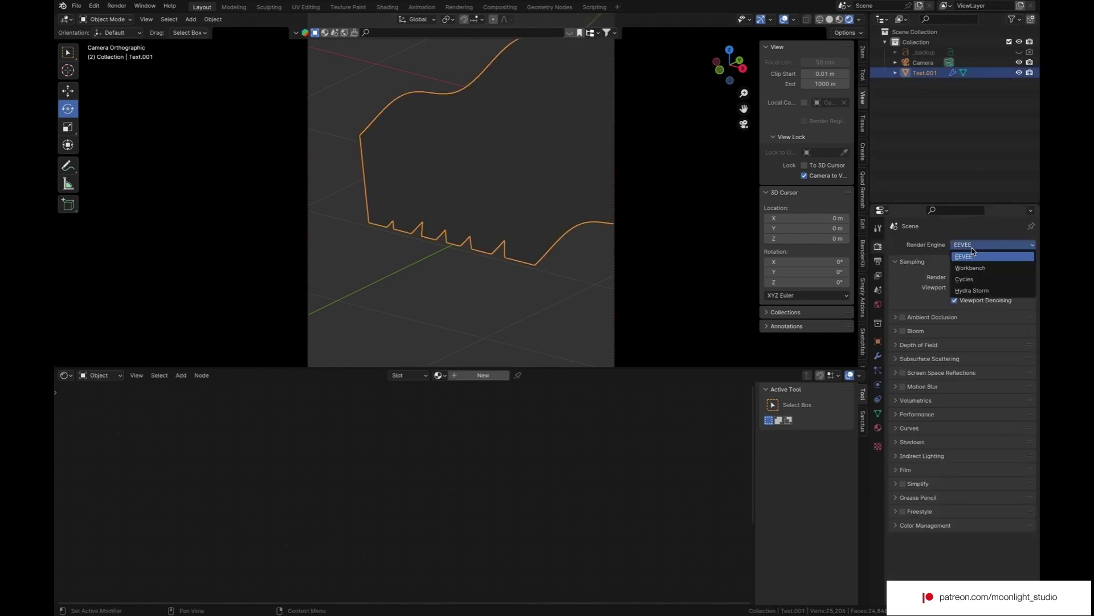
{"action": "left_click", "coordinate": [975, 279]}
{"action": "left_click", "coordinate": [976, 271]}
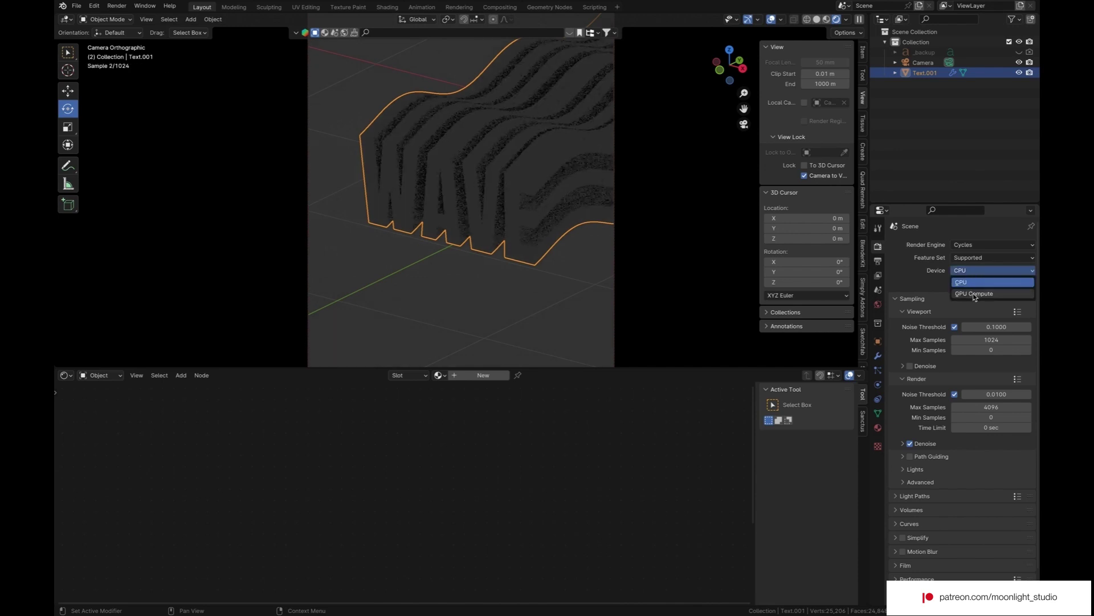
{"action": "left_click", "coordinate": [974, 293]}
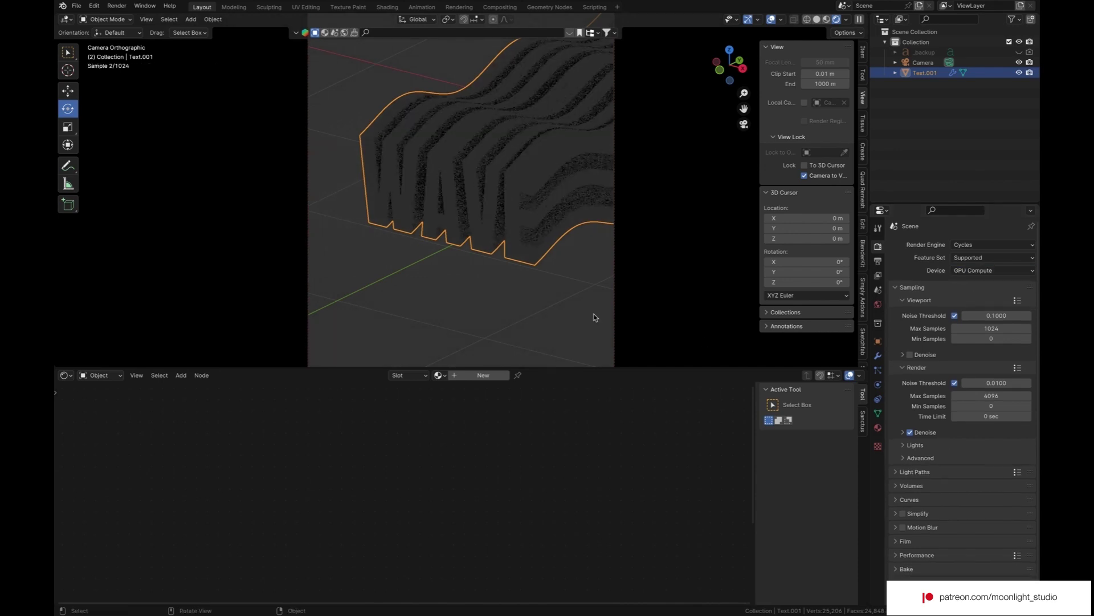
{"action": "left_click", "coordinate": [595, 317]}
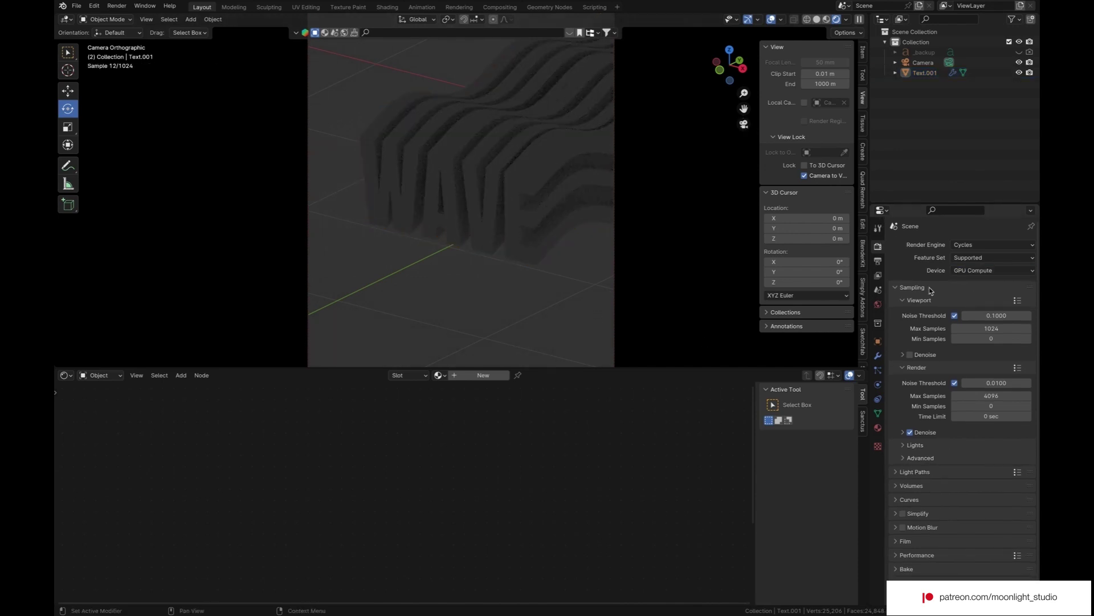
- Leave camera view and add an Area light to the scene
{"action": "left_click", "coordinate": [743, 124]}
{"action": "middle_click_drag", "start_coordinate": [739, 141], "coordinate": [537, 244]}
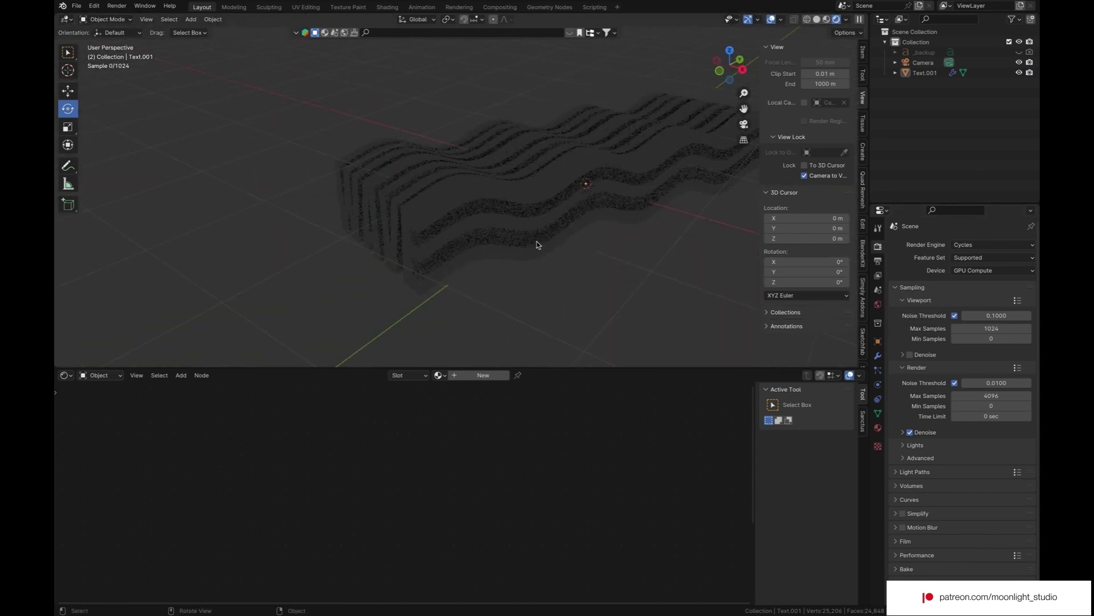
{"action": "key", "text": "ctrl+z"}
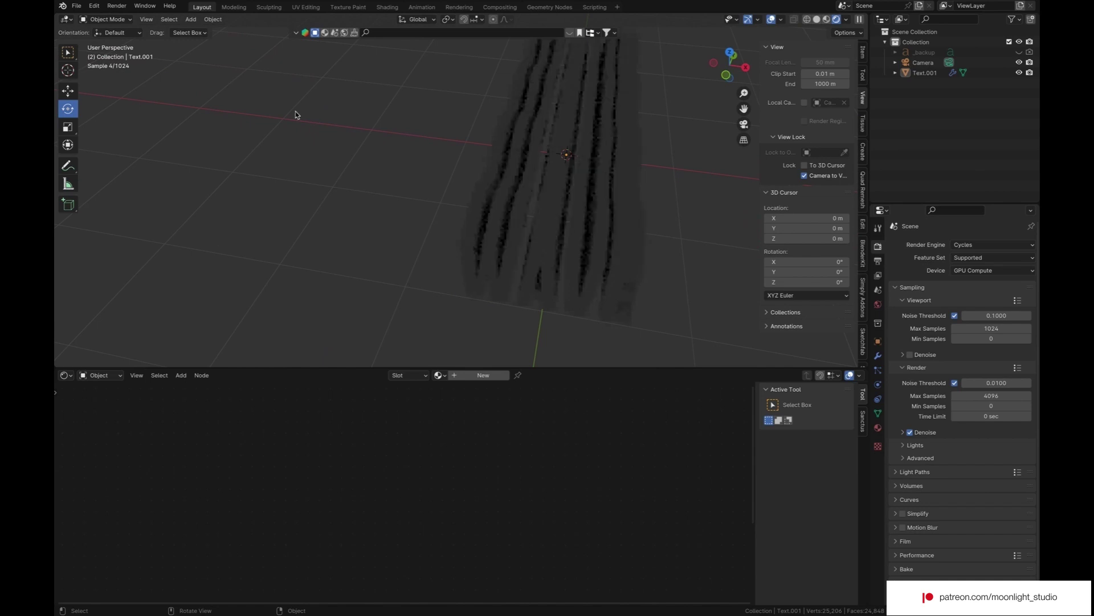
{"action": "left_click", "coordinate": [189, 19]}
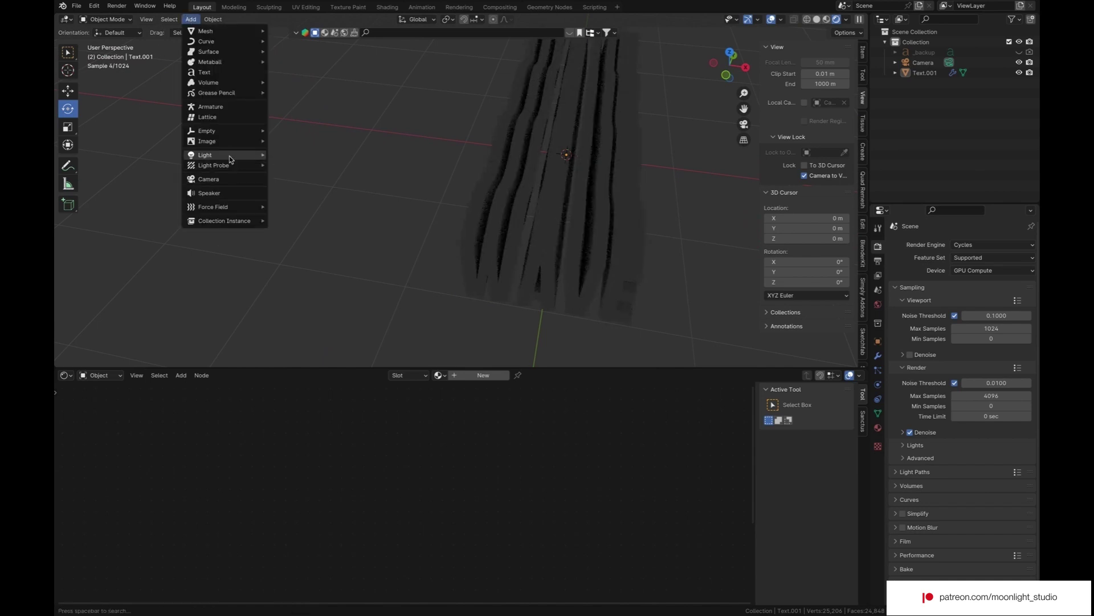
{"action": "mouse_move", "coordinate": [231, 160]}
{"action": "left_click", "coordinate": [282, 188]}
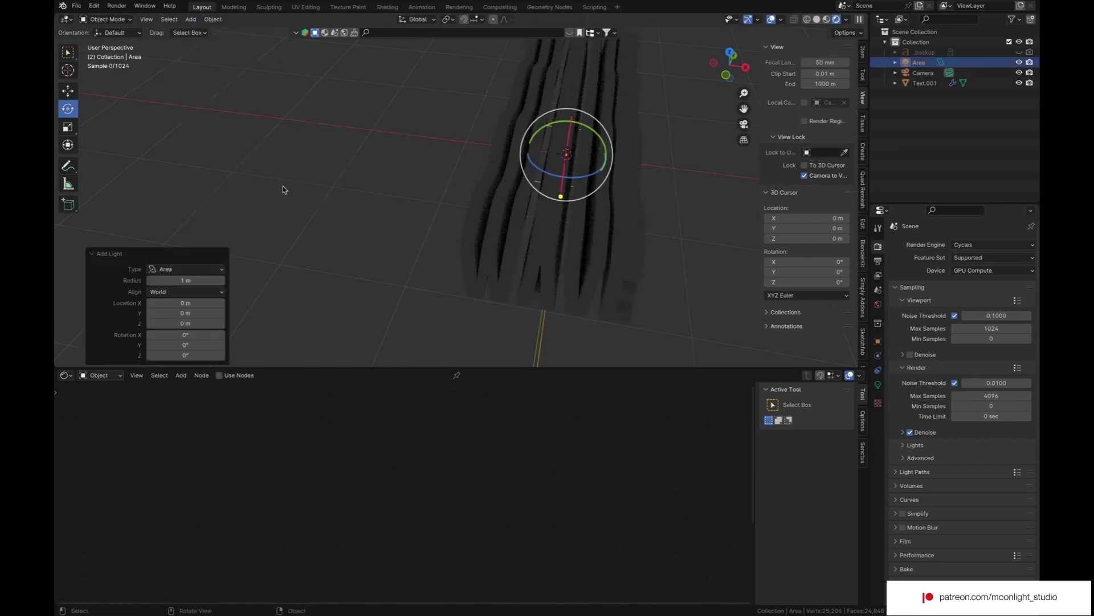
- Place the area light left of the text, tilted toward it and slightly raised
{"action": "left_click", "coordinate": [68, 90]}
{"action": "left_click_drag", "start_coordinate": [600, 159], "coordinate": [265, 160]}
{"action": "left_click", "coordinate": [68, 109]}
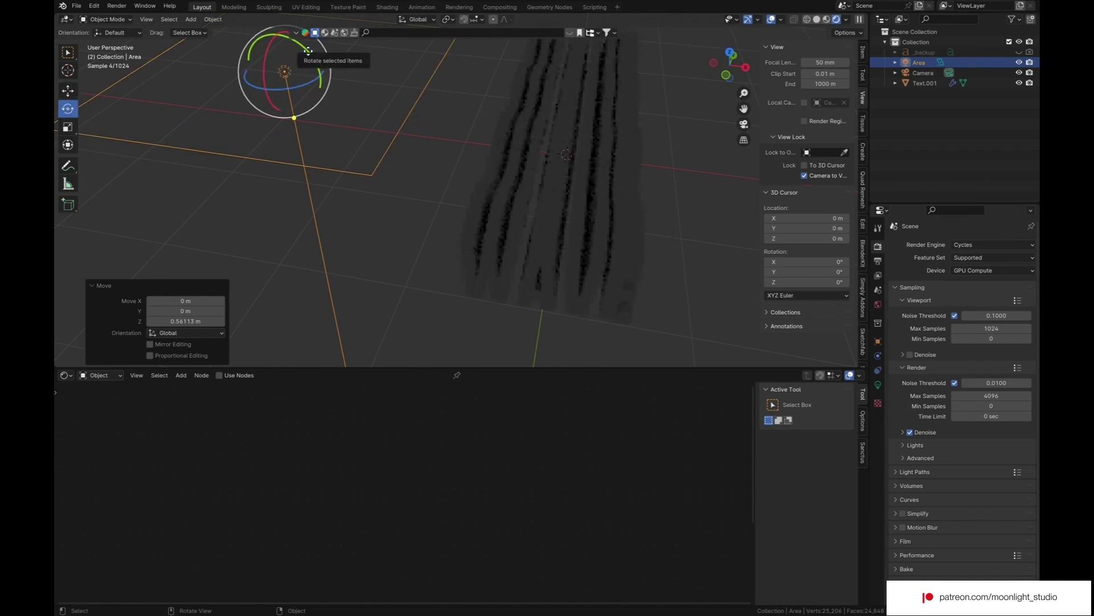
{"action": "left_click_drag", "start_coordinate": [304, 49], "coordinate": [279, 56]}
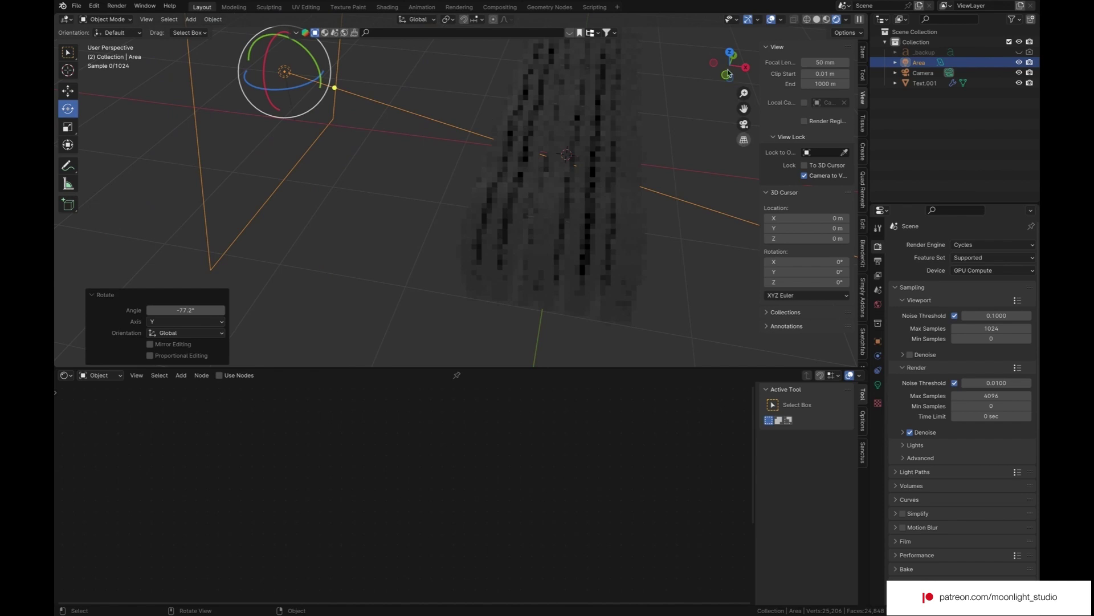
{"action": "left_click_drag", "start_coordinate": [730, 63], "coordinate": [690, 155]}
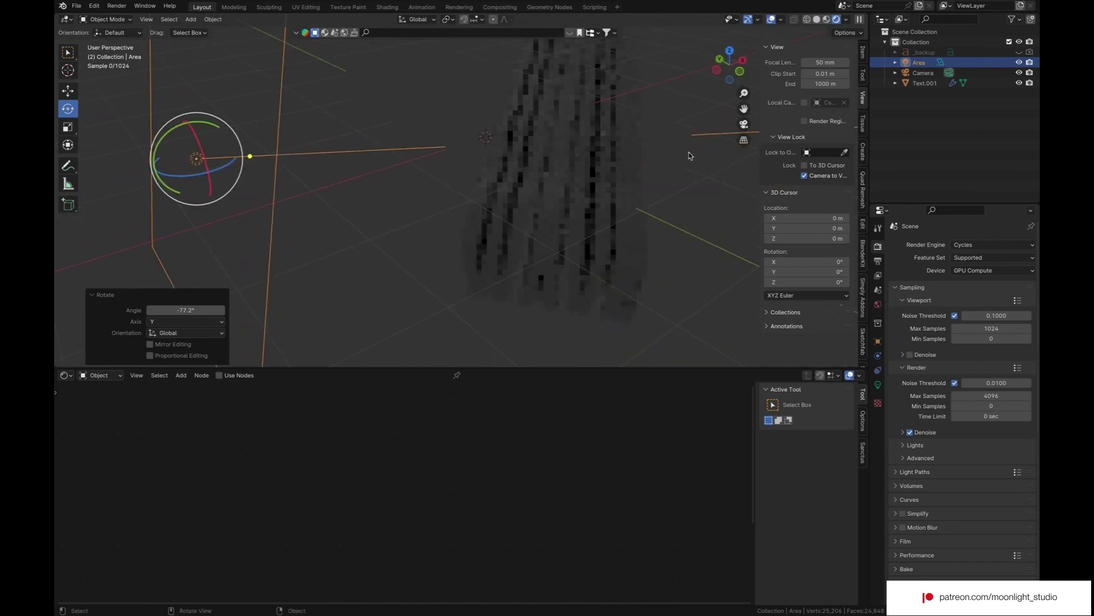
{"action": "left_click", "coordinate": [68, 91]}
{"action": "left_click_drag", "start_coordinate": [185, 110], "coordinate": [185, 70]}
{"action": "left_click", "coordinate": [743, 125]}
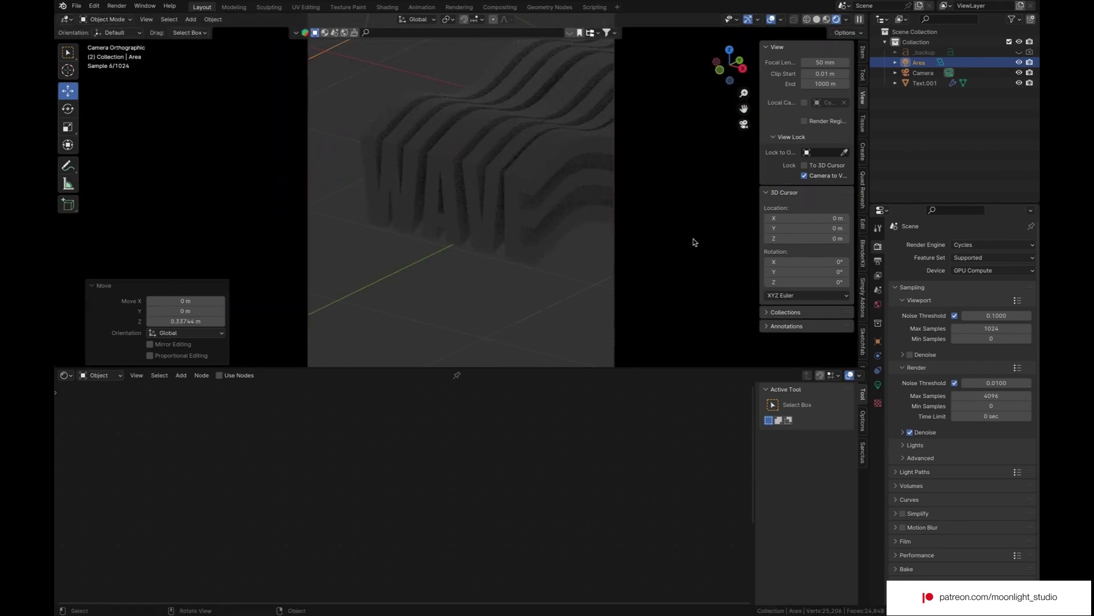
- Set the area light's Power to 1500 W
{"action": "left_click", "coordinate": [878, 384]}
{"action": "left_click", "coordinate": [987, 315]}
{"action": "type", "text": "1500"}
{"action": "key", "text": "Return"}
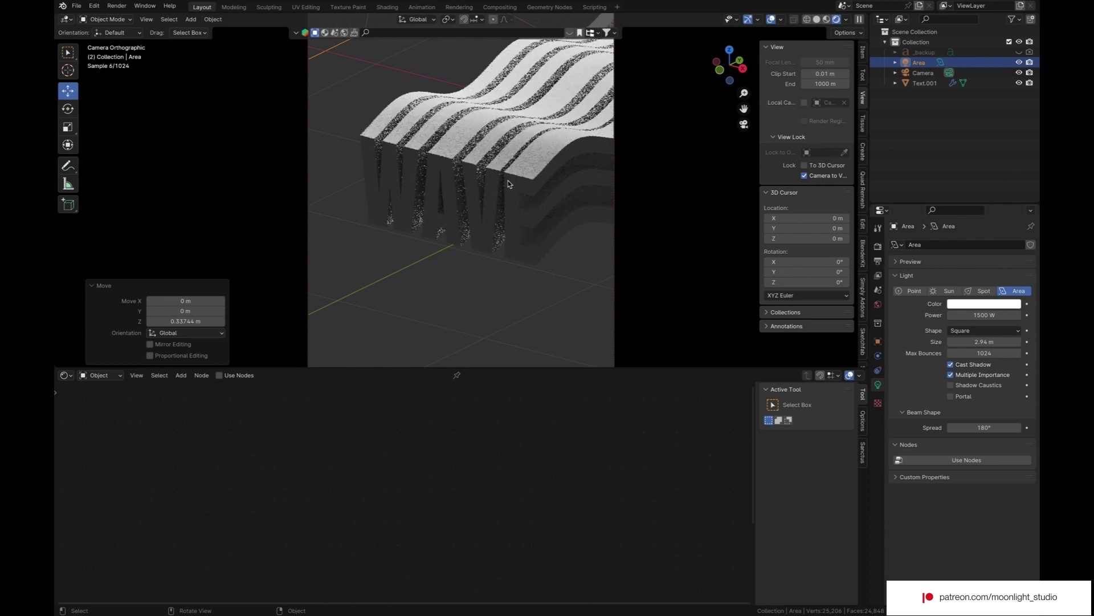
- Create a new material on the WAVE text with Subsurface Weight 0.7
{"action": "left_click", "coordinate": [548, 200]}
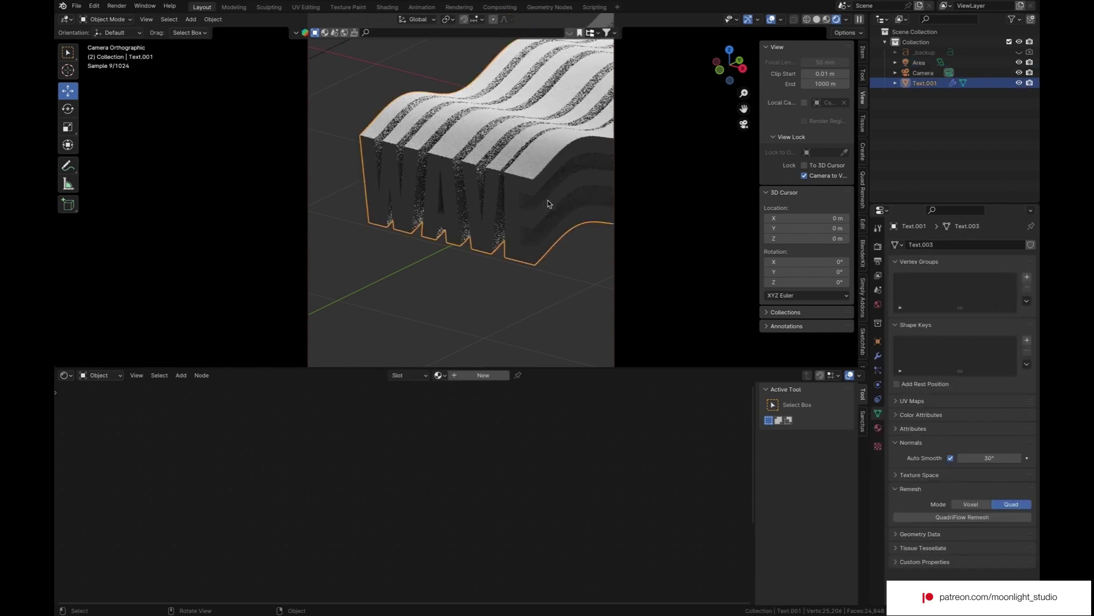
{"action": "left_click", "coordinate": [483, 375]}
{"action": "scroll", "coordinate": [552, 470], "scroll_direction": "up", "scroll_amount": 2, "text": "shift"}
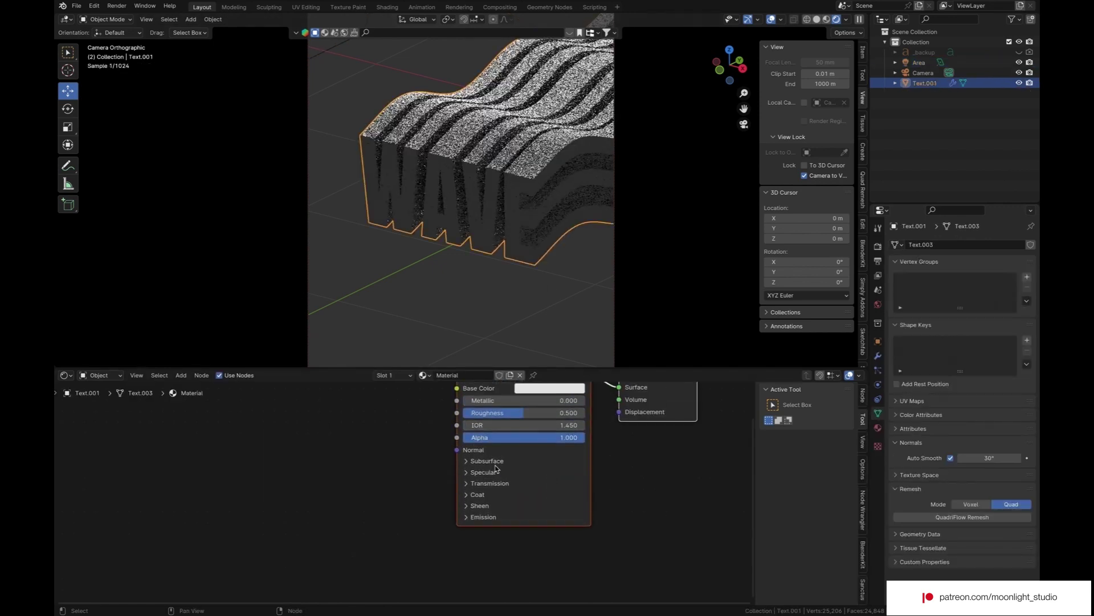
{"action": "left_click", "coordinate": [491, 462]}
{"action": "left_click", "coordinate": [512, 489]}
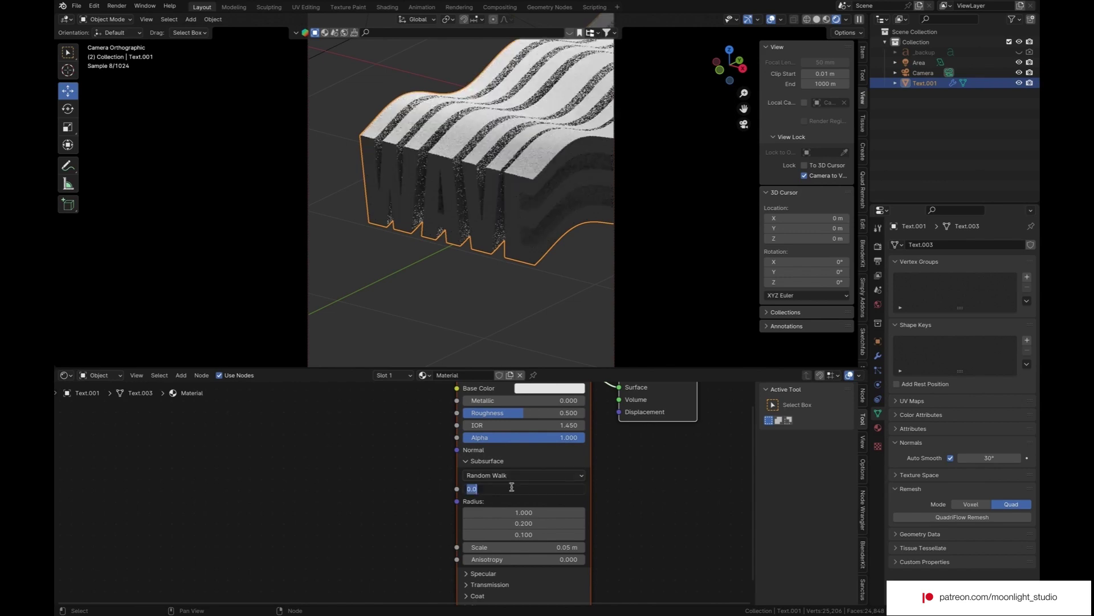
{"action": "type", "text": "0.7"}
{"action": "key", "text": "Return"}
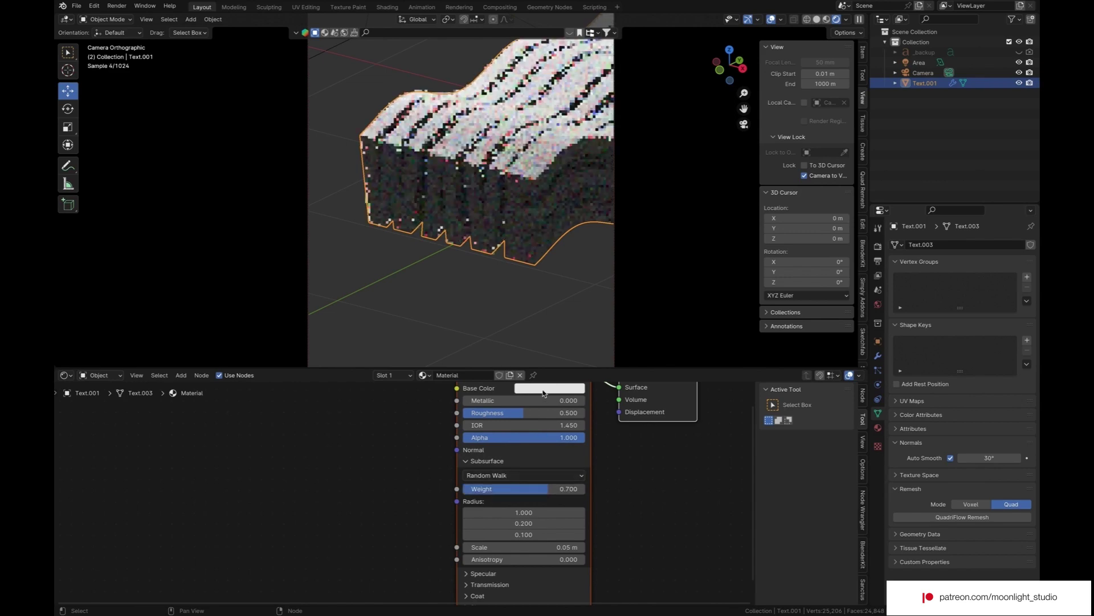
- Make the base colour pink and set the subsurface Radius to 1, 0.01, 0.01
{"action": "left_click", "coordinate": [544, 388]}
{"action": "left_click", "coordinate": [583, 280]}
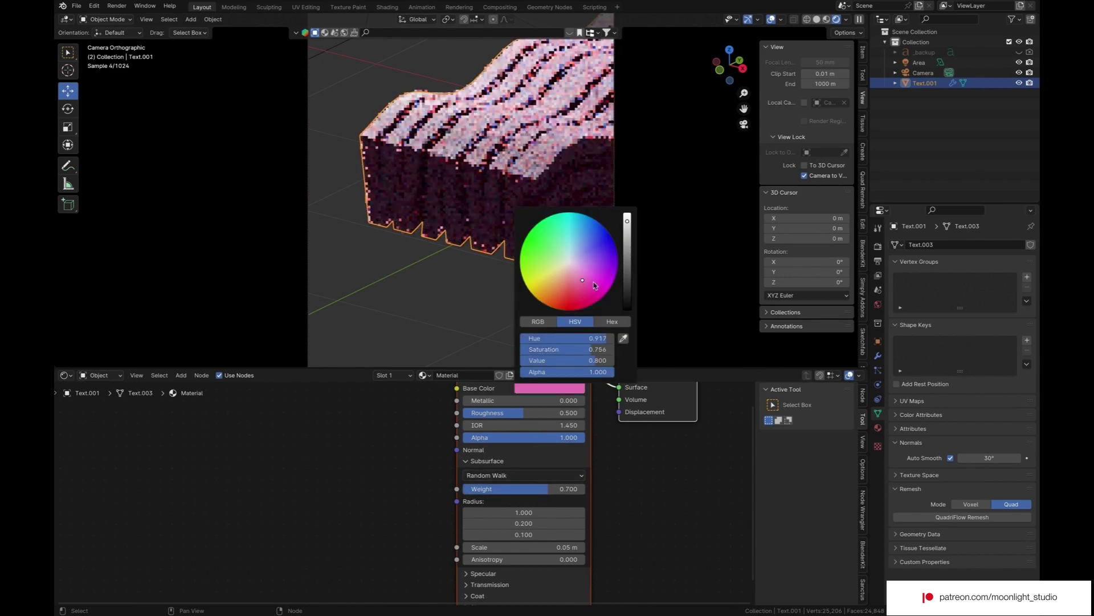
{"action": "left_click", "coordinate": [501, 274]}
{"action": "left_click", "coordinate": [500, 274]}
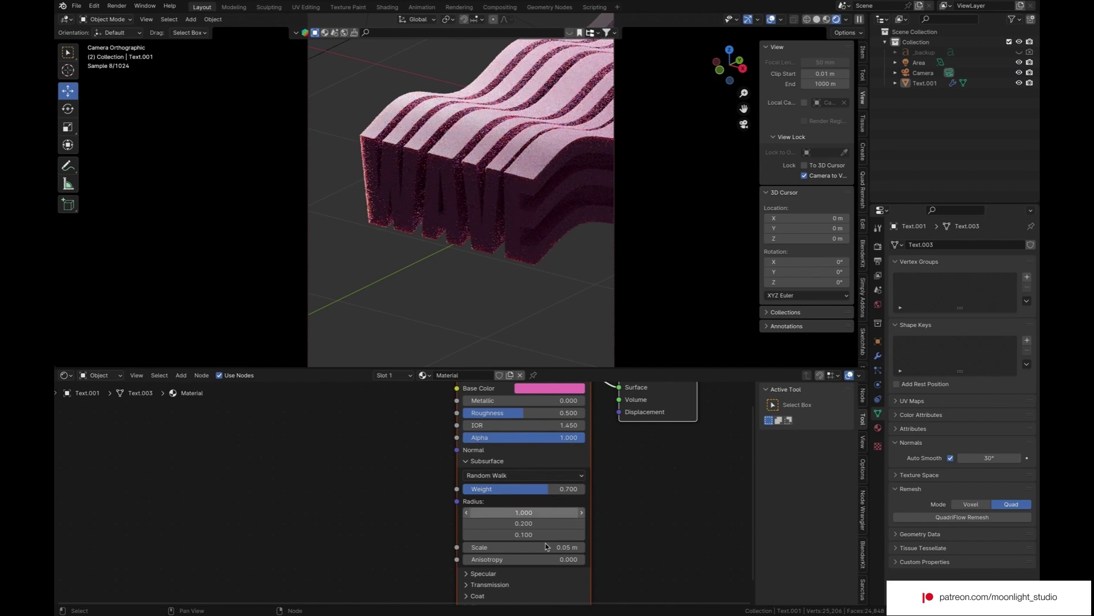
{"action": "key", "text": "Tab"}
{"action": "type", "text": "0.01"}
{"action": "key", "text": "Tab"}
{"action": "type", "text": "0"}
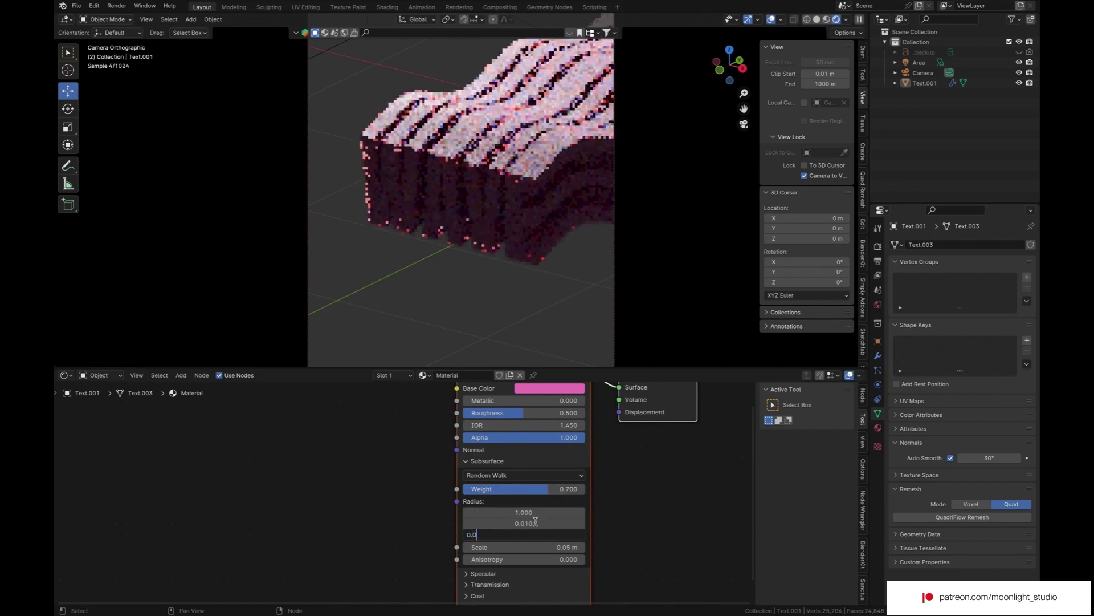
{"action": "type", "text": ".01"}
{"action": "key", "text": "Return"}
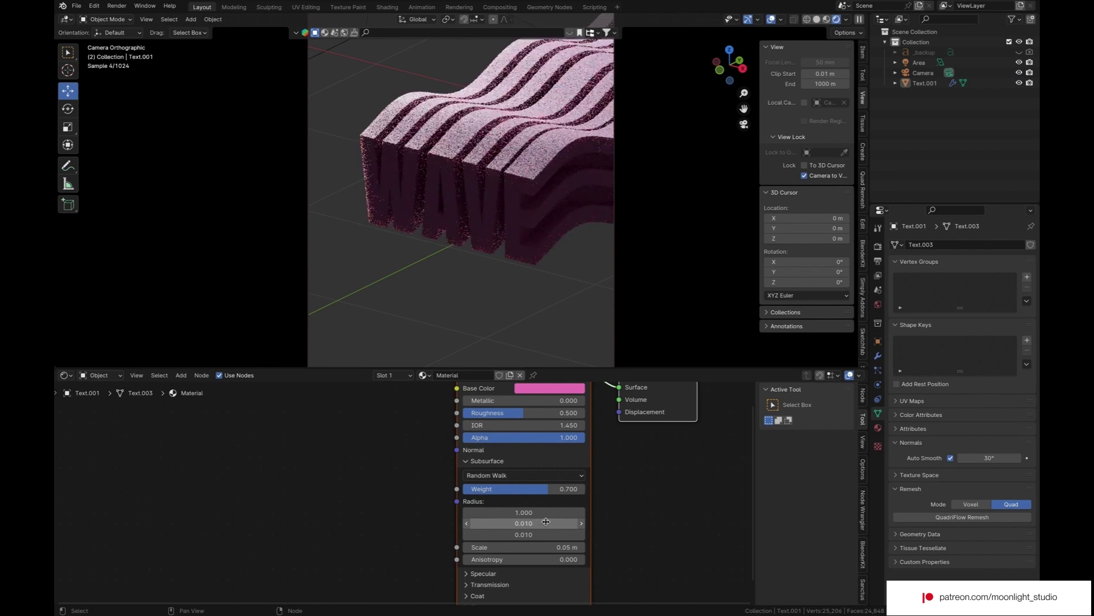
- Set the subsurface Scale to 0.08 m
{"action": "left_click", "coordinate": [568, 548]}
{"action": "type", "text": "0.7"}
{"action": "key", "text": "Return"}
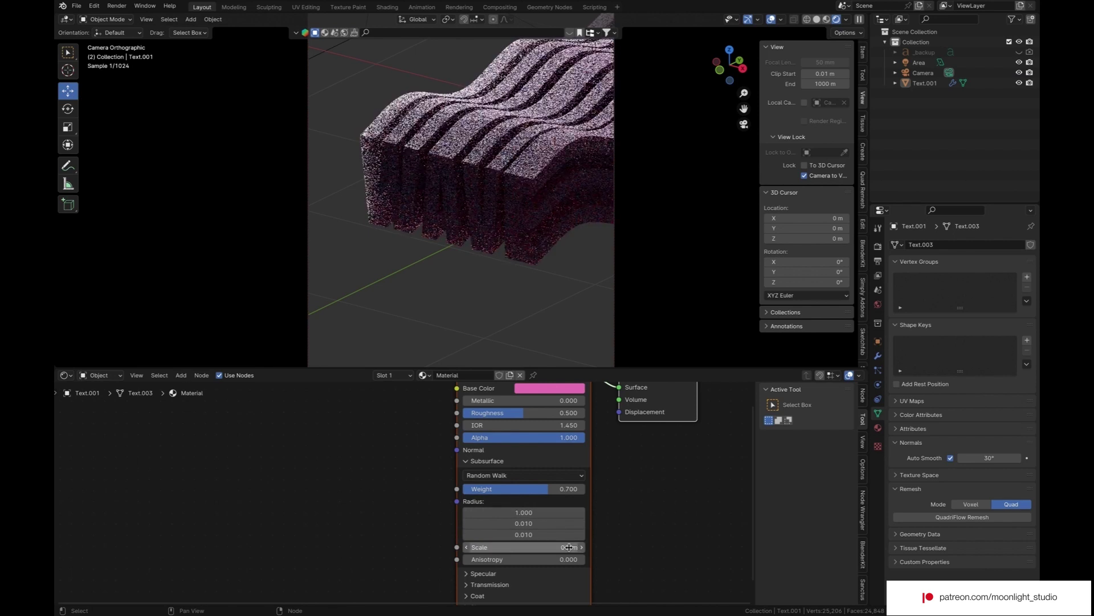
{"action": "left_click", "coordinate": [569, 548]}
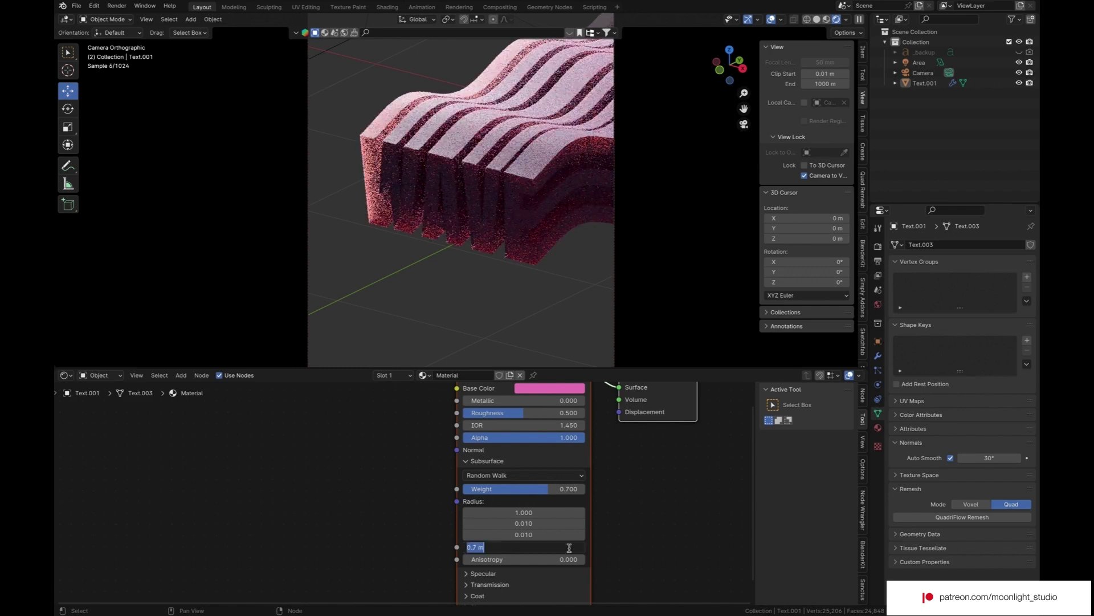
{"action": "type", "text": "0.1"}
{"action": "key", "text": "Return"}
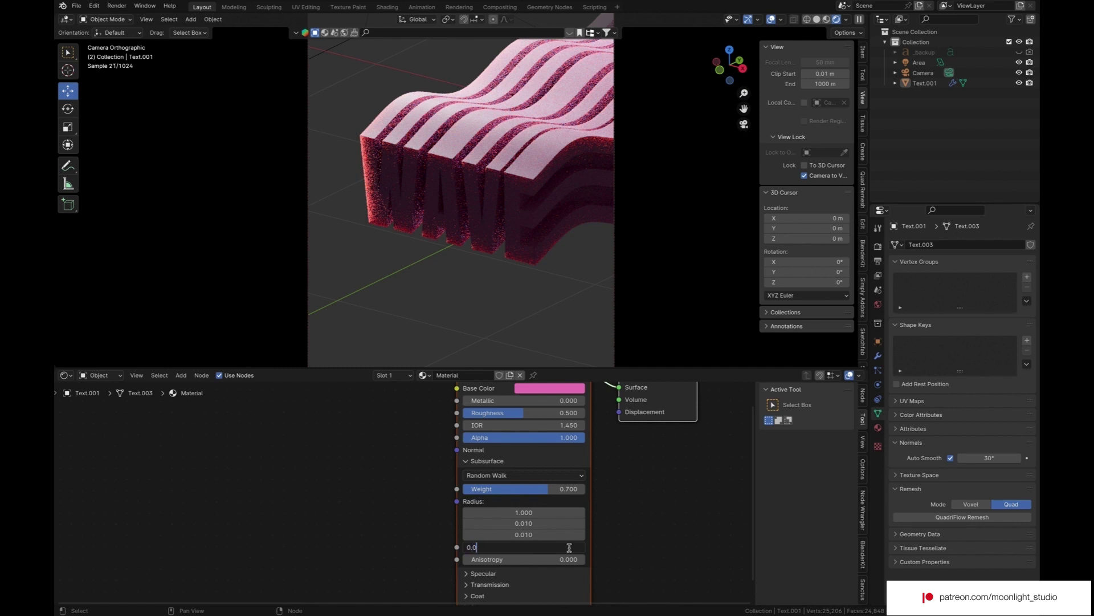
{"action": "type", "text": "8"}
{"action": "key", "text": "Return"}
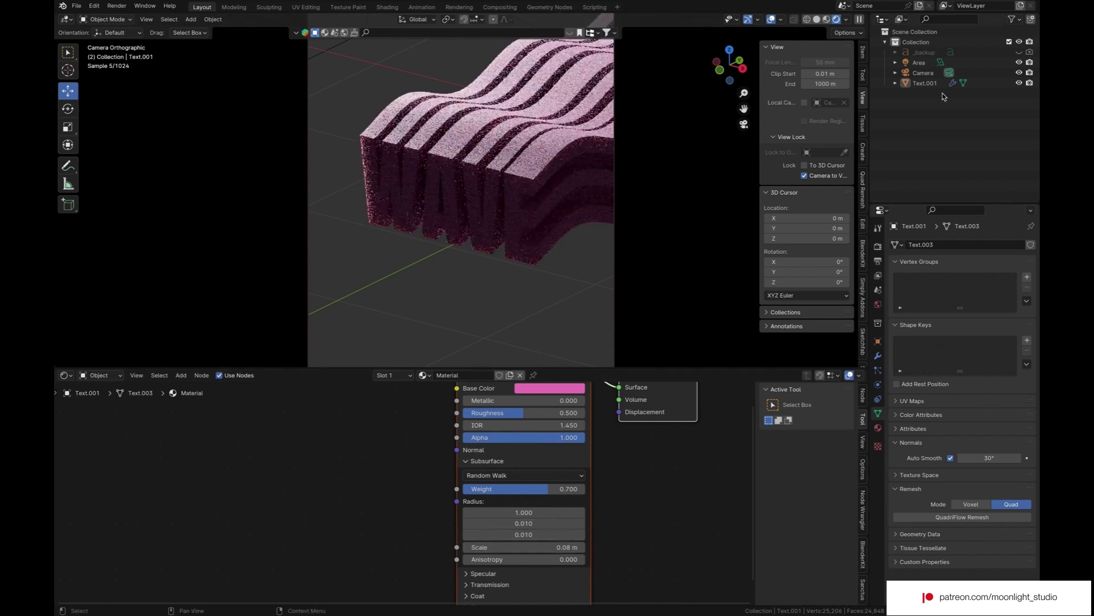
- Make the area light Rectangle-shaped, stretched along Y and flattened along Z
{"action": "left_click", "coordinate": [919, 63]}
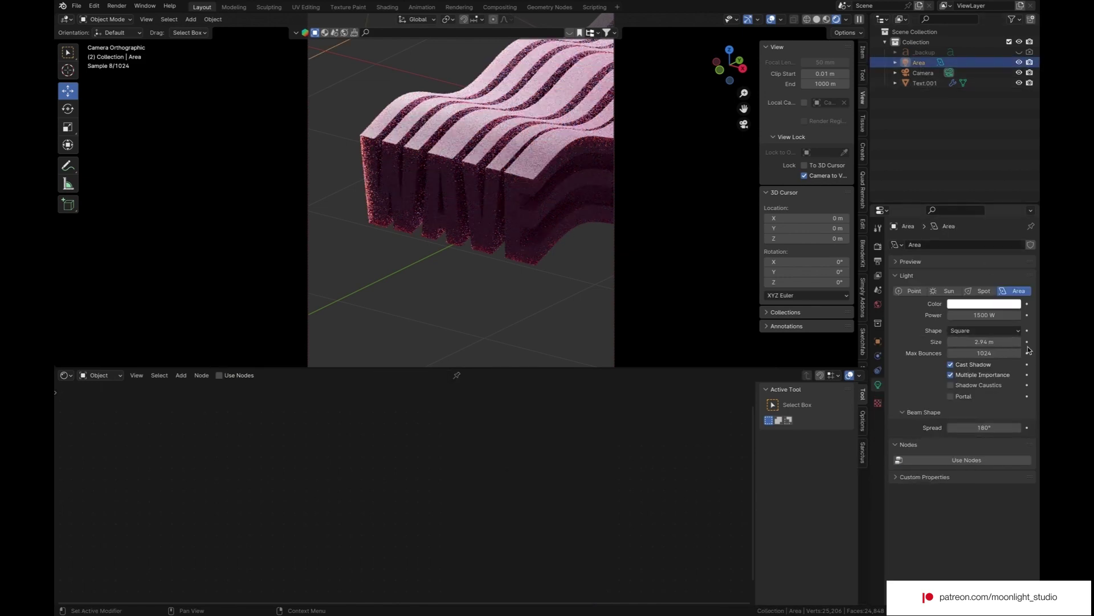
{"action": "left_click", "coordinate": [995, 331]}
{"action": "left_click", "coordinate": [996, 353]}
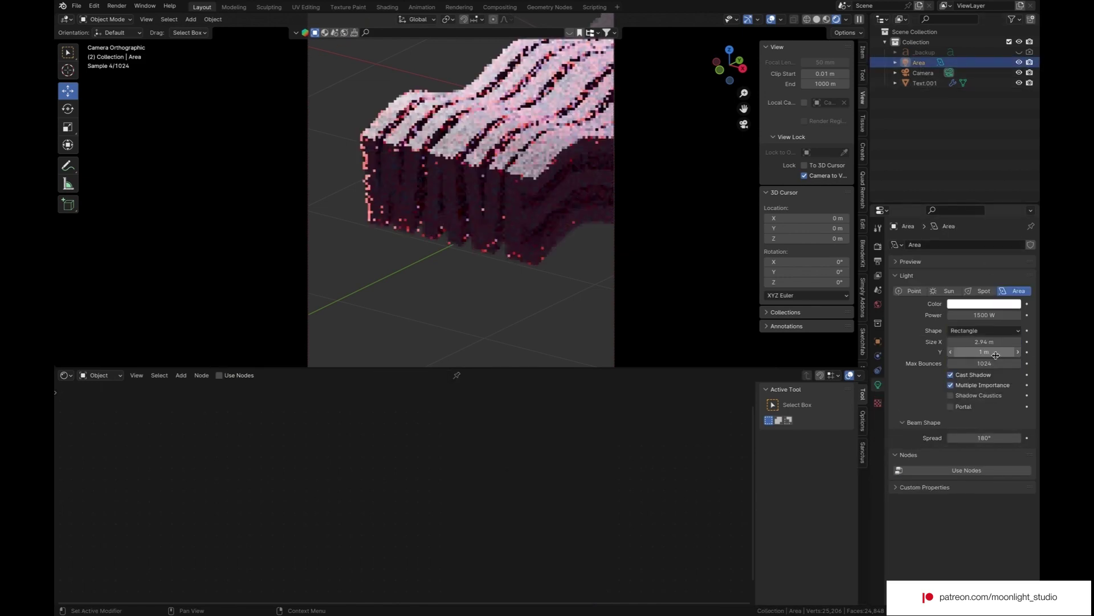
{"action": "left_click", "coordinate": [744, 126]}
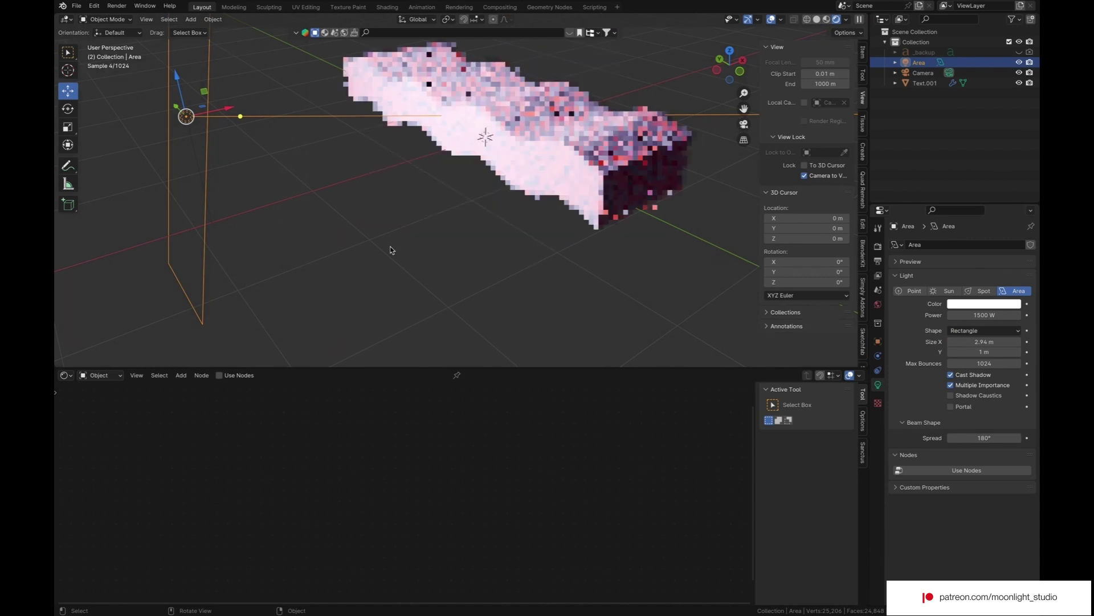
{"action": "left_click", "coordinate": [68, 127]}
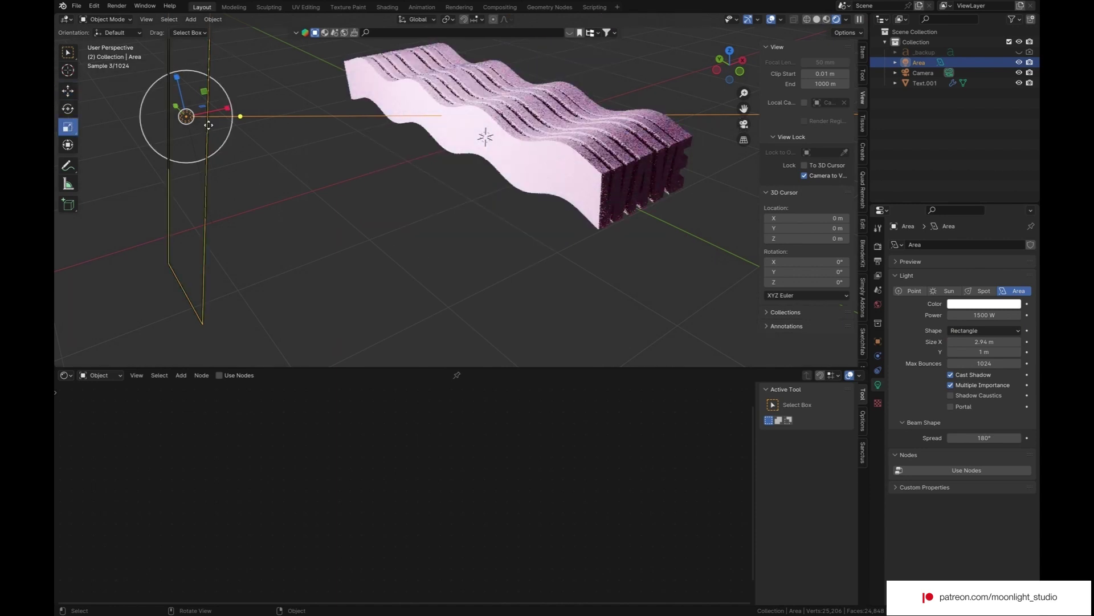
{"action": "left_click_drag", "start_coordinate": [209, 124], "coordinate": [162, 74]}
{"action": "middle_click_drag", "start_coordinate": [163, 74], "coordinate": [274, 144]}
{"action": "left_click_drag", "start_coordinate": [291, 113], "coordinate": [288, 149]}
- Rotate the area light slightly around Z and check the lighting through the camera
{"action": "left_click", "coordinate": [67, 91]}
{"action": "left_click", "coordinate": [68, 108]}
{"action": "left_click_drag", "start_coordinate": [239, 110], "coordinate": [246, 109]}
{"action": "left_click", "coordinate": [744, 124]}
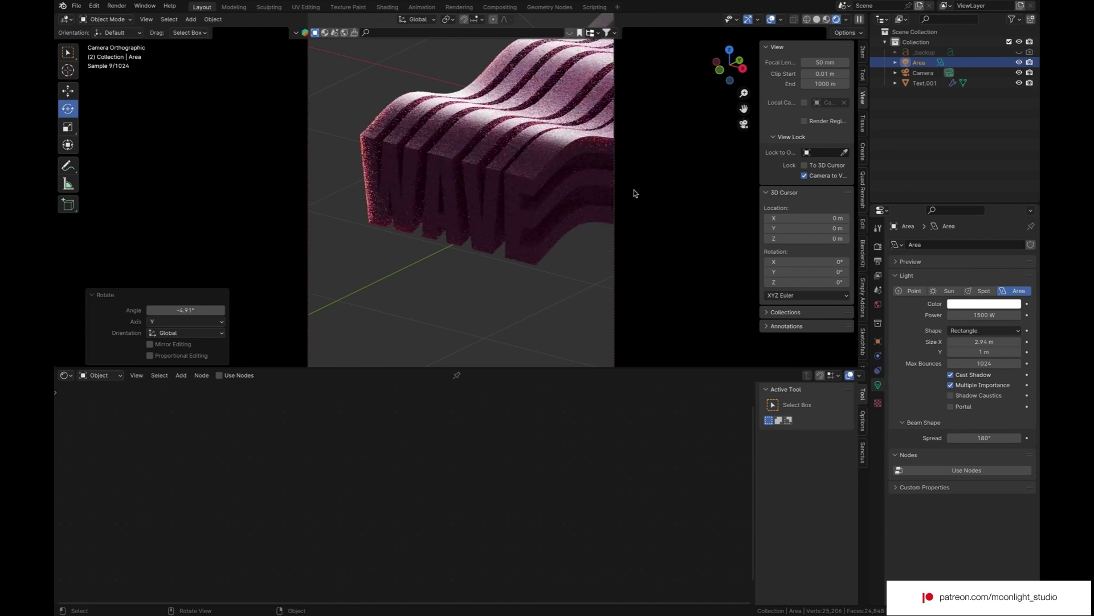
{"action": "left_click", "coordinate": [525, 192]}
{"action": "left_click", "coordinate": [512, 297]}
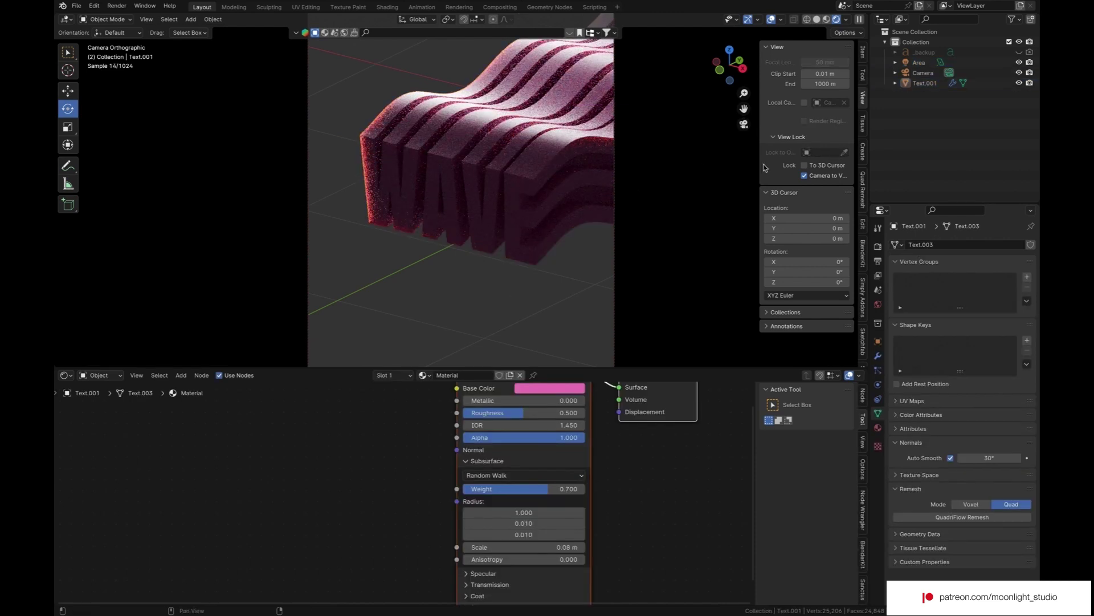
{"action": "left_click", "coordinate": [744, 124]}
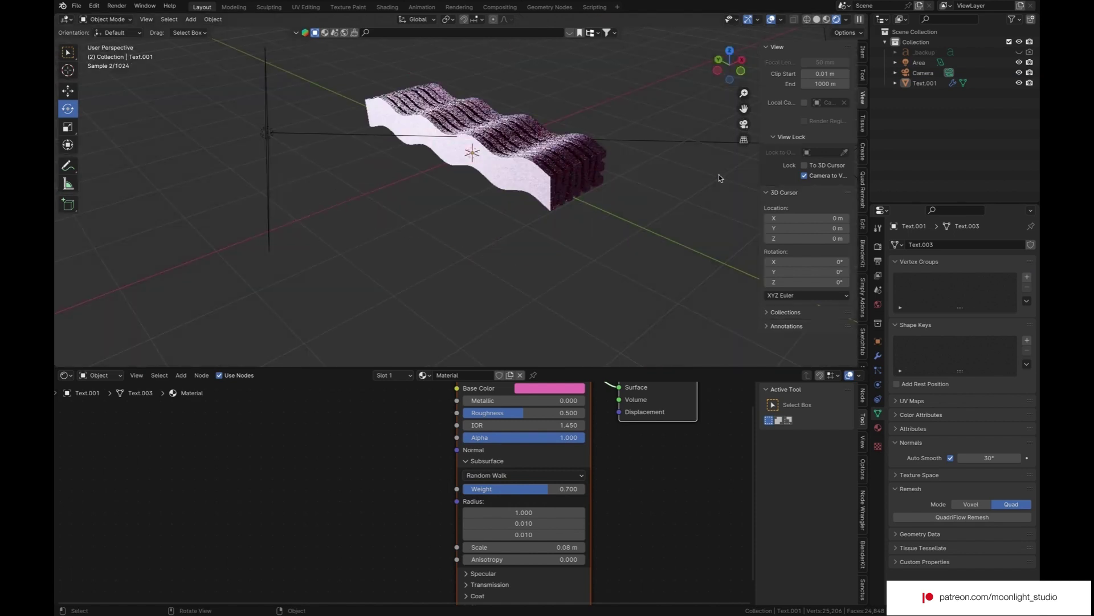
{"action": "middle_click_drag", "start_coordinate": [719, 175], "coordinate": [627, 114]}
- Paste a copy of the first area light and move it far along Y
{"action": "left_click", "coordinate": [630, 106]}
{"action": "key", "text": "ctrl+v"}
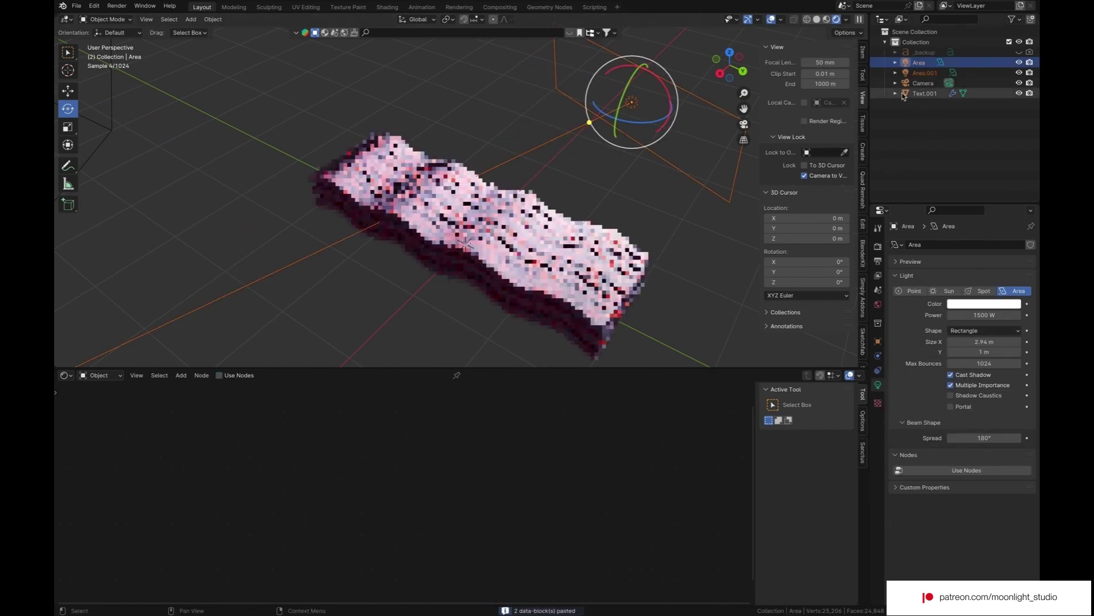
{"action": "left_click", "coordinate": [65, 94]}
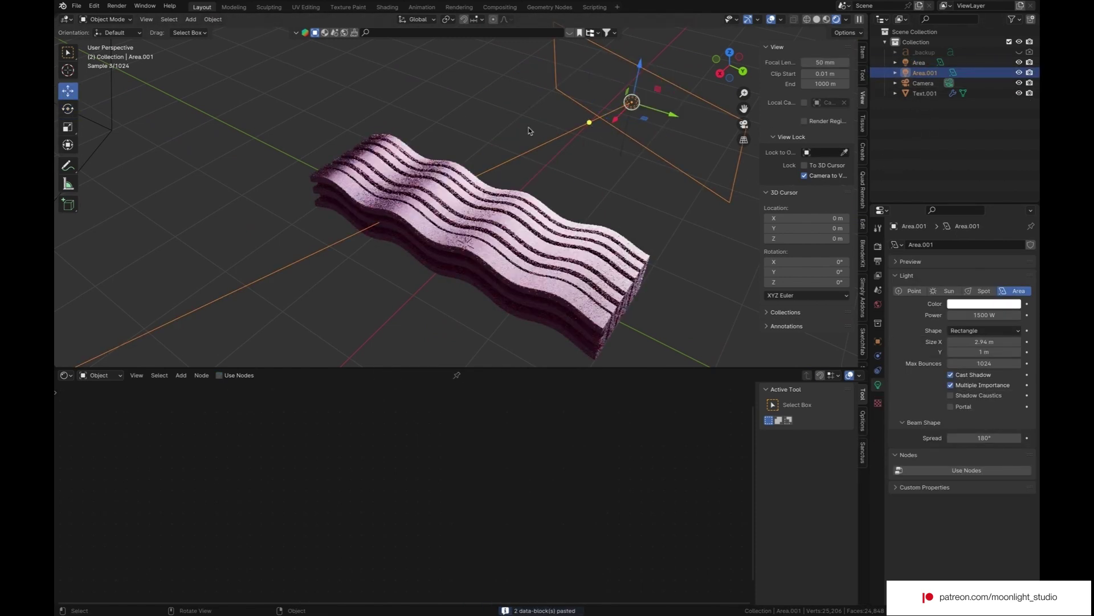
{"action": "left_click_drag", "start_coordinate": [663, 114], "coordinate": [109, 56]}
- Spin the copied light 90° around Z and slide it along X
{"action": "left_click", "coordinate": [67, 108]}
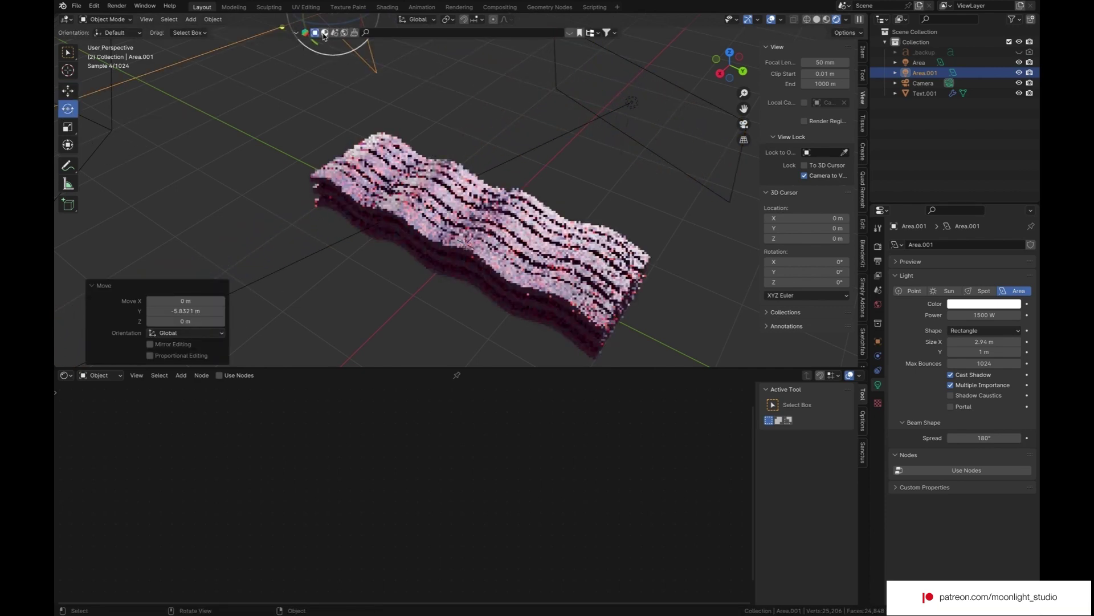
{"action": "left_click_drag", "start_coordinate": [313, 26], "coordinate": [384, 68]}
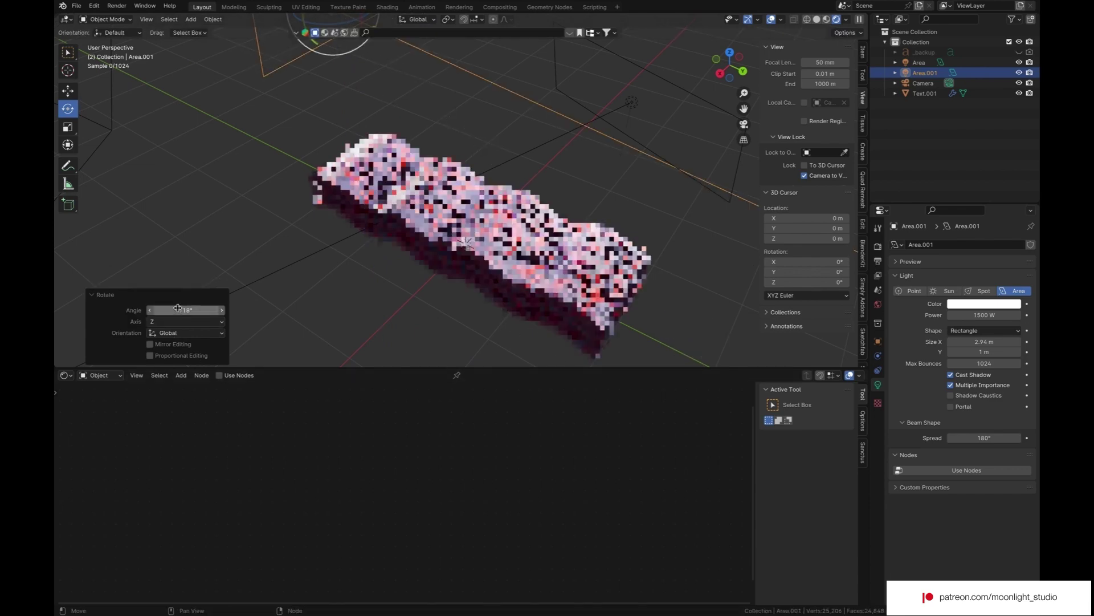
{"action": "left_click", "coordinate": [178, 309]}
{"action": "type", "text": "90"}
{"action": "key", "text": "Return"}
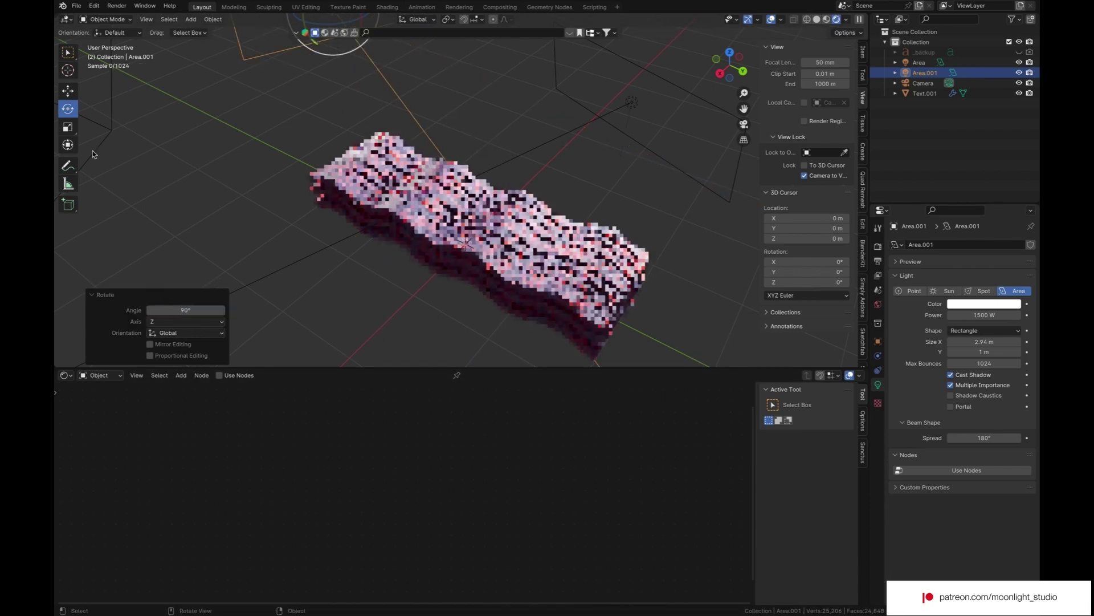
{"action": "left_click", "coordinate": [67, 92]}
{"action": "left_click_drag", "start_coordinate": [307, 22], "coordinate": [306, 126]}
{"action": "left_click", "coordinate": [67, 108]}
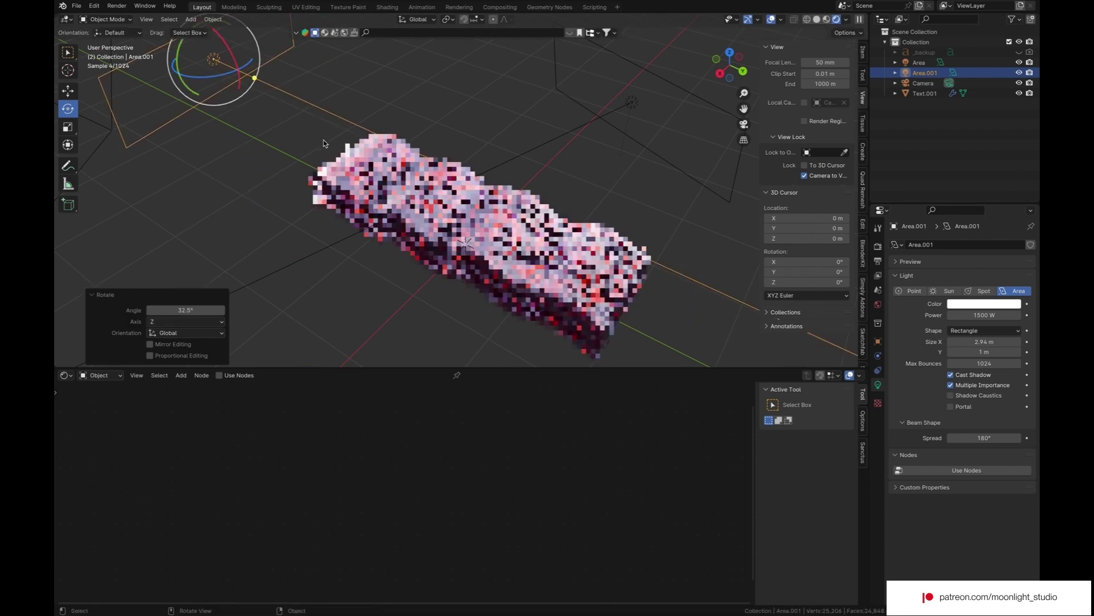
- In the front view, set the light's rotation to X 0°, Y -90°, Z 90°
{"action": "middle_click_drag", "start_coordinate": [323, 139], "coordinate": [323, 143]}
{"action": "scroll", "coordinate": [323, 141], "scroll_direction": "down", "scroll_amount": 4}
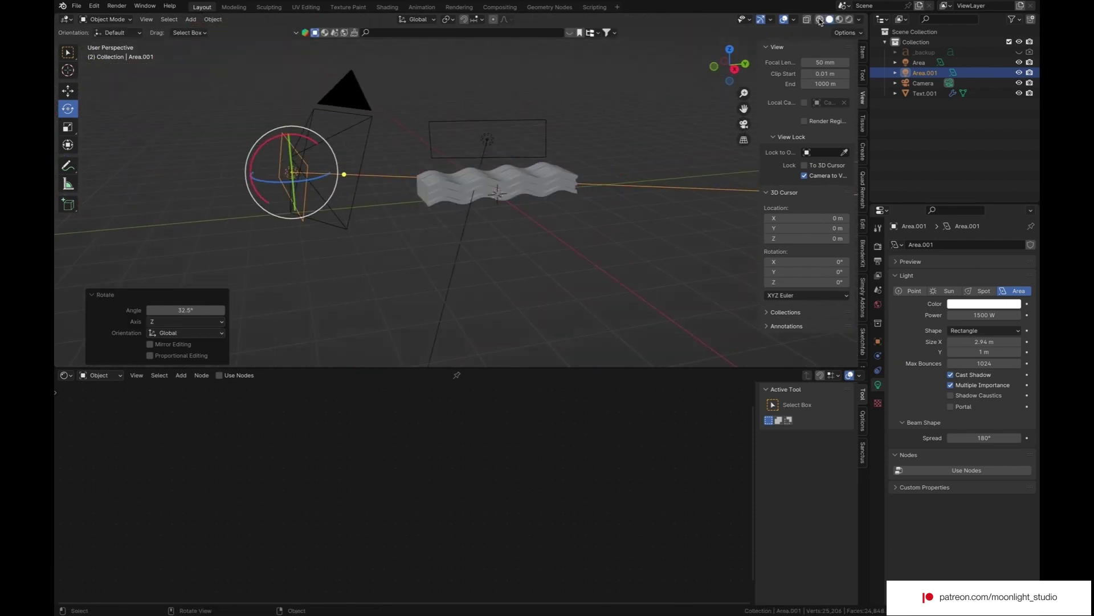
{"action": "left_click", "coordinate": [714, 68]}
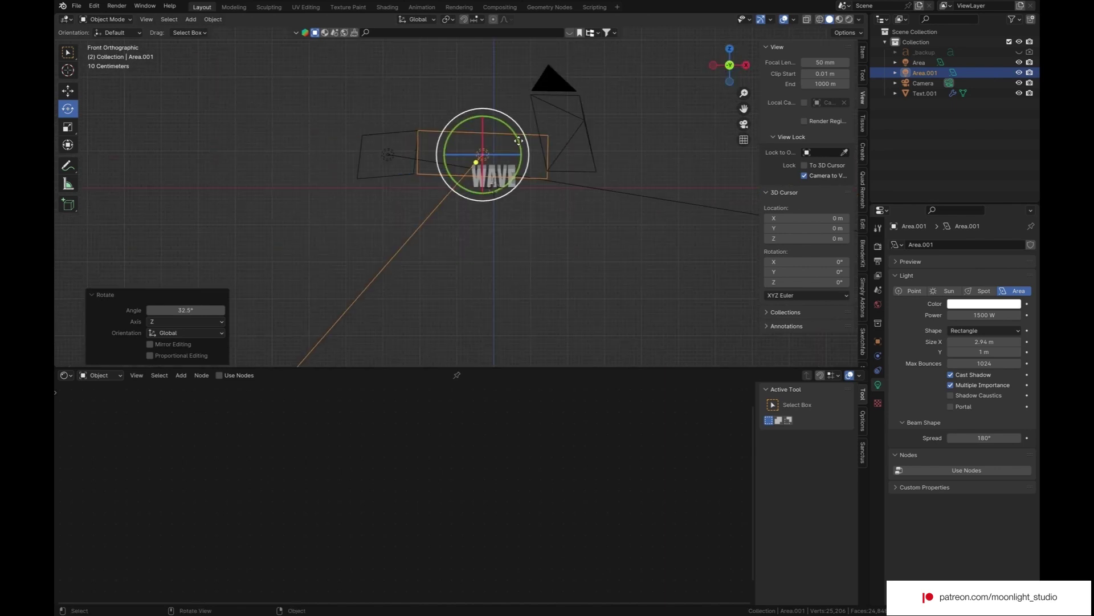
{"action": "left_click", "coordinate": [878, 341]}
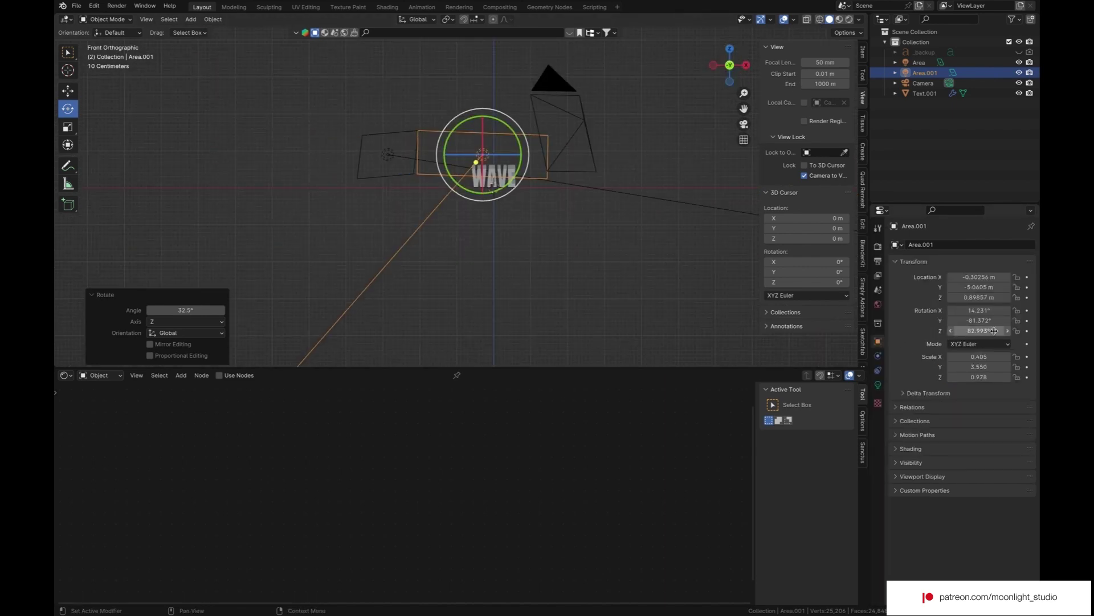
{"action": "left_click", "coordinate": [991, 320]}
{"action": "type", "text": "-90"}
{"action": "key", "text": "Return"}
{"action": "left_click", "coordinate": [985, 329]}
{"action": "type", "text": "90"}
{"action": "key", "text": "Return"}
{"action": "left_click", "coordinate": [982, 310]}
{"action": "type", "text": "0"}
{"action": "key", "text": "Return"}
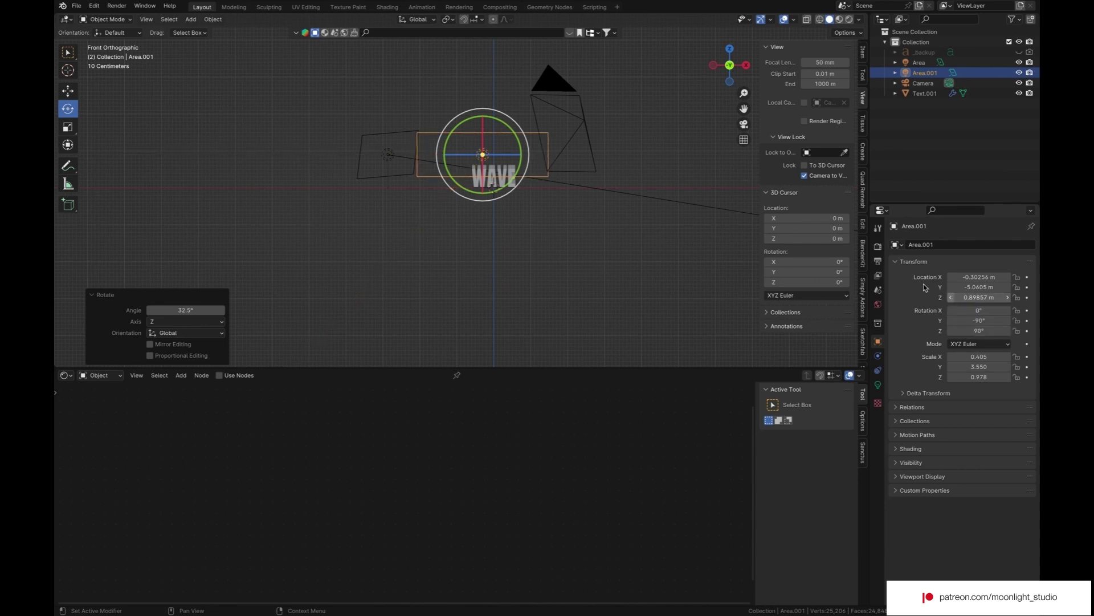
- Lower Area.001 along Z toward the WAVE text in front view
{"action": "left_click_drag", "start_coordinate": [710, 69], "coordinate": [717, 60]}
{"action": "left_click", "coordinate": [717, 62]}
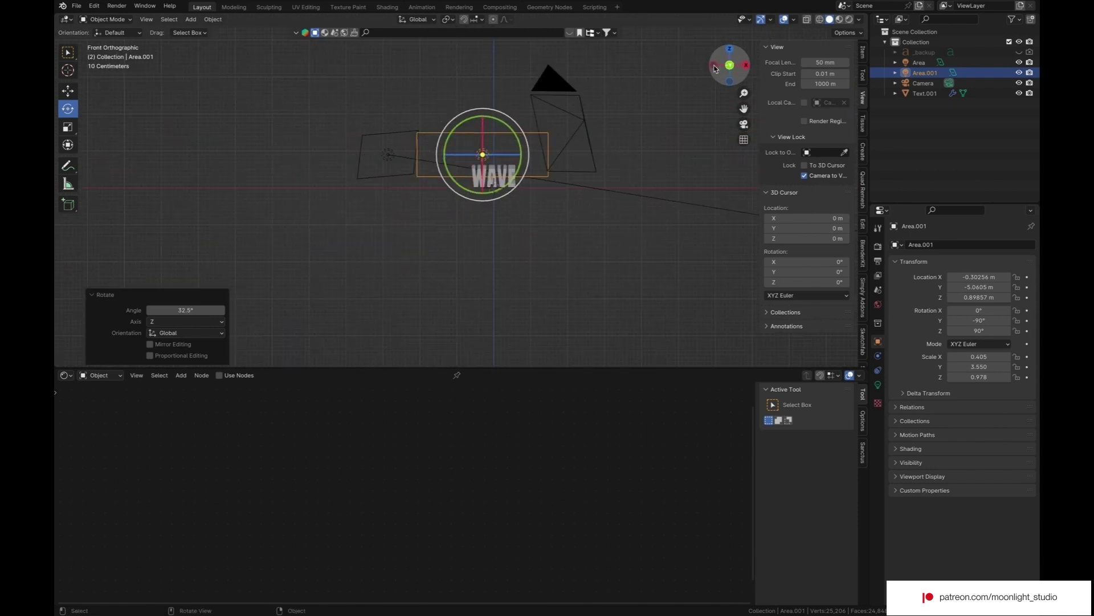
{"action": "left_click", "coordinate": [75, 96]}
{"action": "mouse_move", "coordinate": [494, 110]}
{"action": "left_mouse_down"}
{"action": "mouse_move", "coordinate": [494, 129]}
{"action": "mouse_move", "coordinate": [485, 127]}
{"action": "left_mouse_up"}
{"action": "scroll", "coordinate": [484, 125], "scroll_direction": "up", "scroll_amount": 4}
- Narrow the light along X to about 0.154 and centre it over the text
{"action": "left_click", "coordinate": [68, 128]}
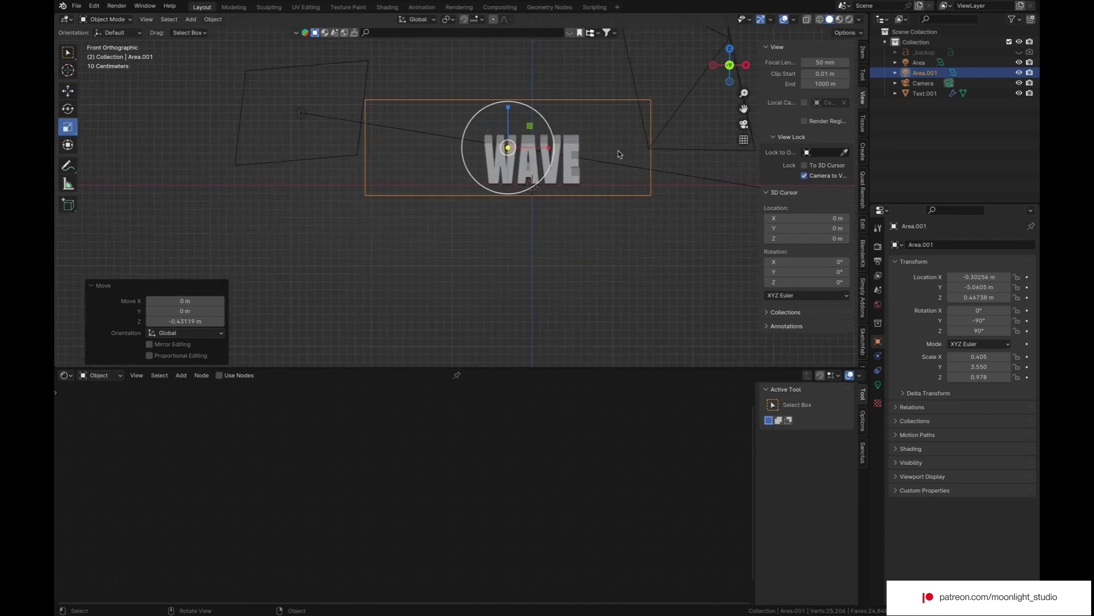
{"action": "left_click_drag", "start_coordinate": [549, 147], "coordinate": [517, 152]}
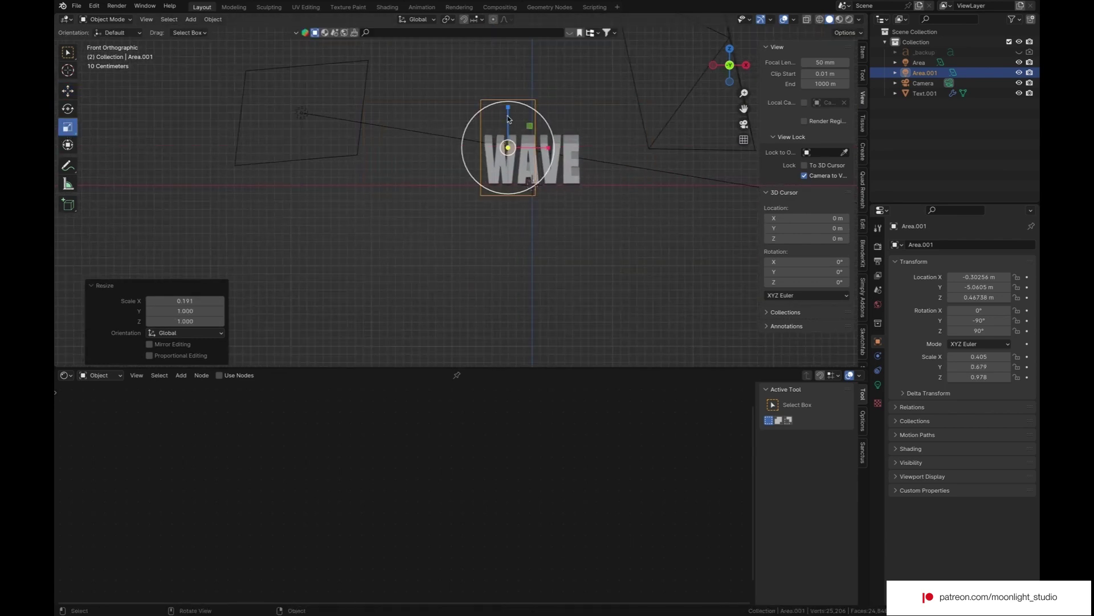
{"action": "left_click_drag", "start_coordinate": [508, 114], "coordinate": [563, 148]}
{"action": "left_click", "coordinate": [68, 90]}
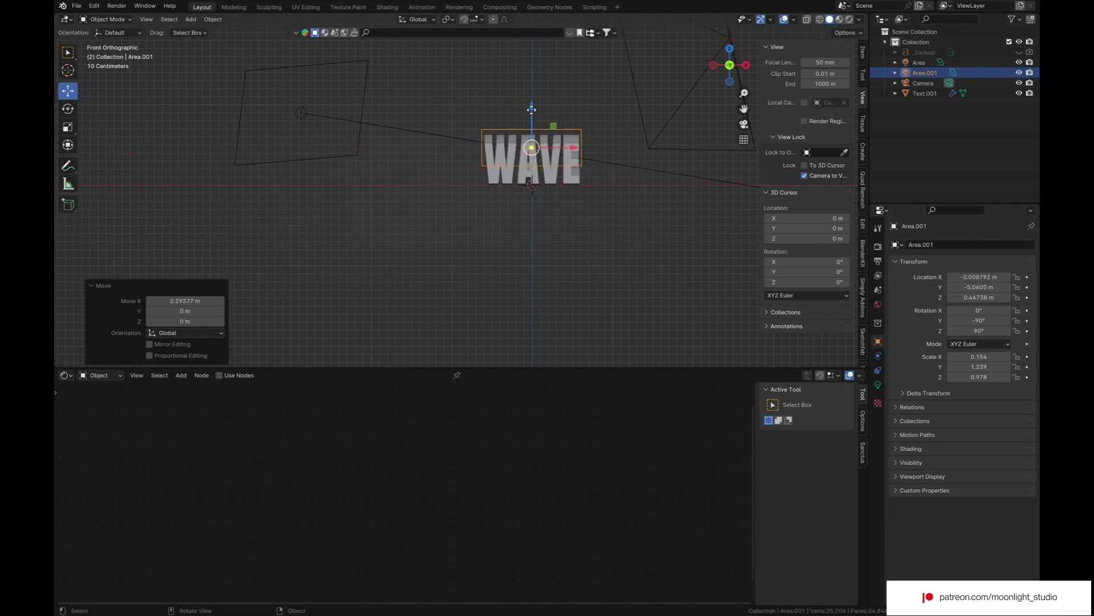
{"action": "left_click_drag", "start_coordinate": [532, 113], "coordinate": [530, 130]}
- In camera view with Rendered shading, set Area.001's power to 800 W, then 300 W
{"action": "left_click", "coordinate": [744, 124]}
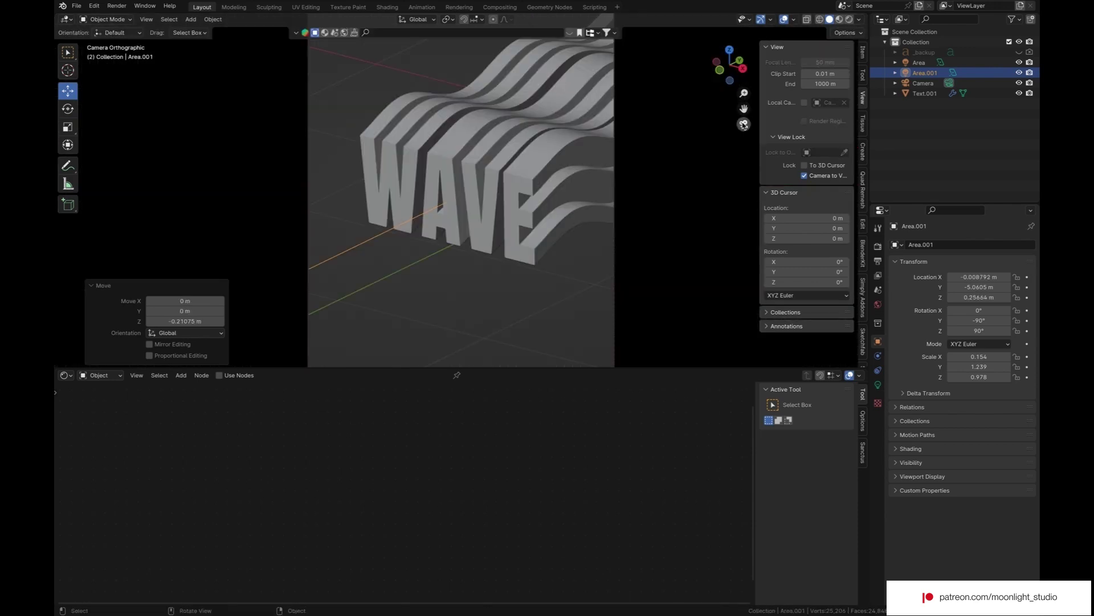
{"action": "left_click", "coordinate": [848, 19]}
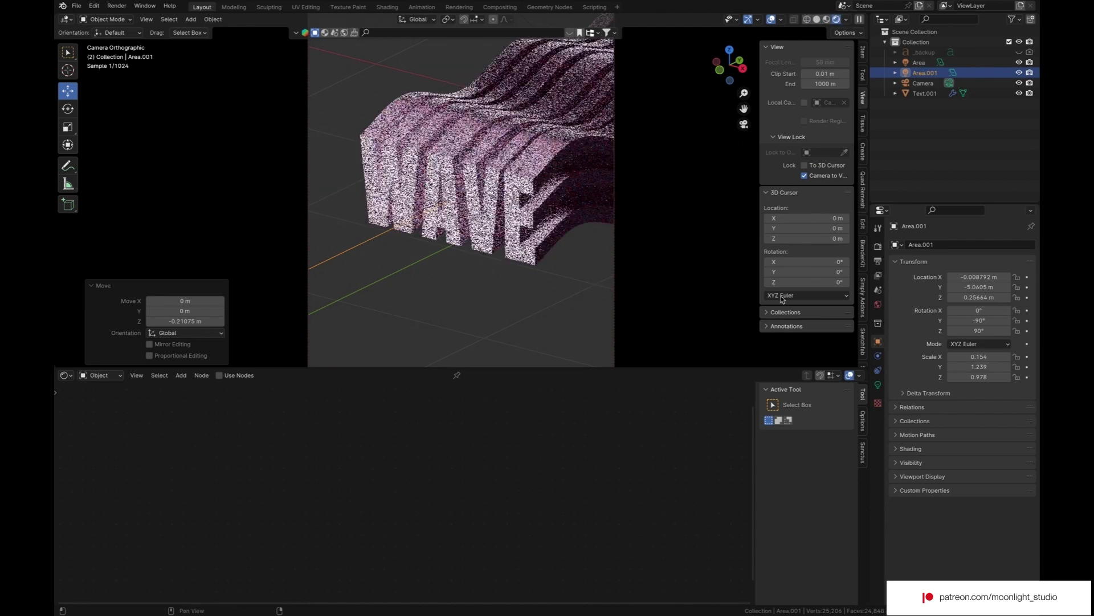
{"action": "left_click", "coordinate": [878, 384]}
{"action": "left_click", "coordinate": [971, 313]}
{"action": "type", "text": "800"}
{"action": "key", "text": "Return"}
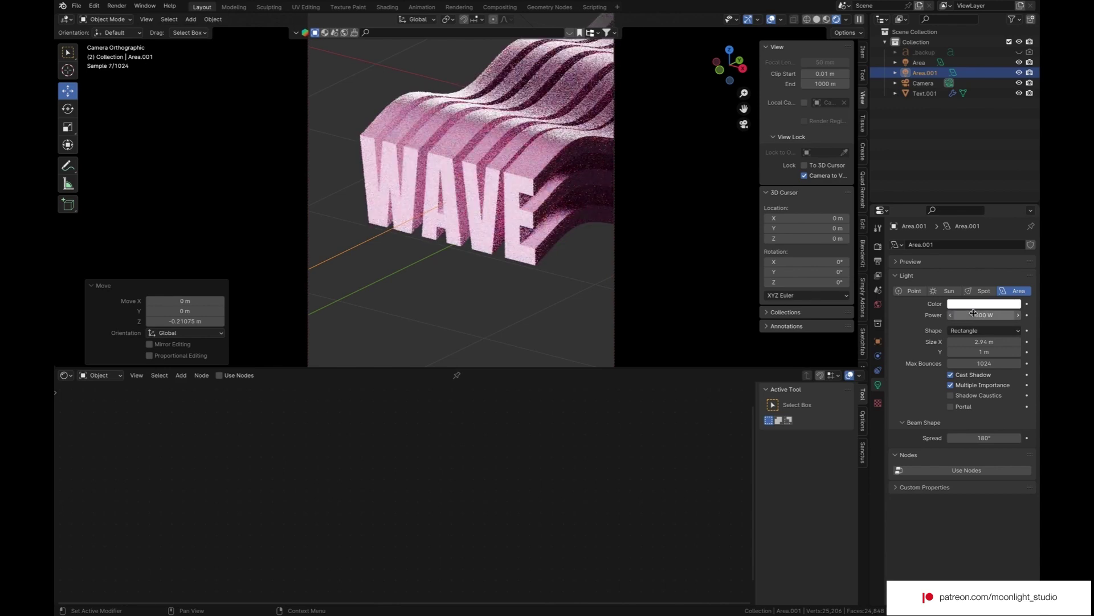
{"action": "left_click", "coordinate": [984, 313]}
{"action": "type", "text": "300"}
{"action": "key", "text": "Return"}
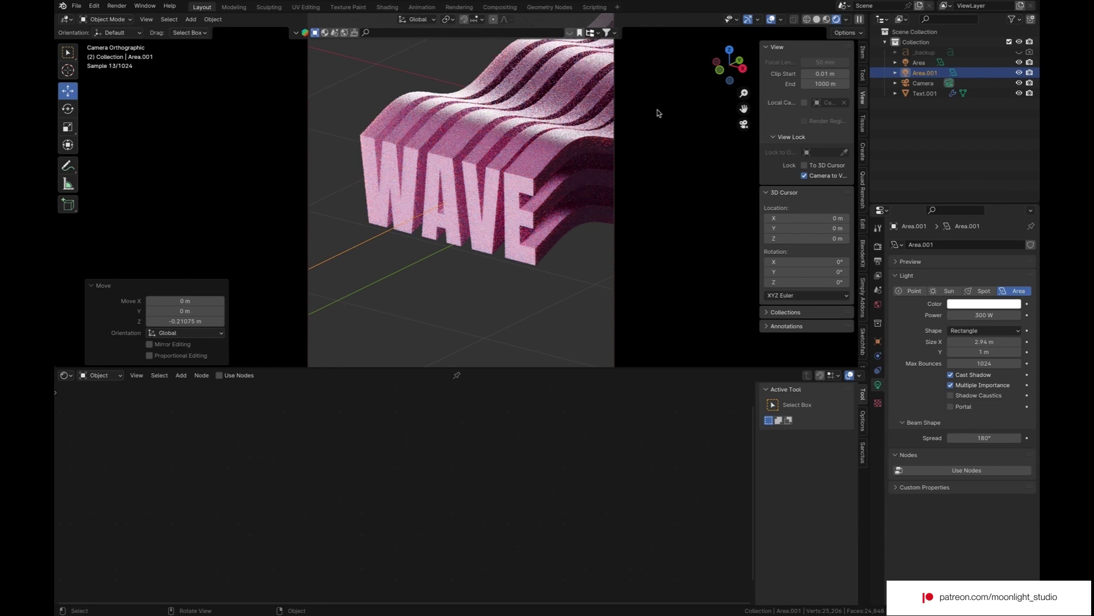
{"action": "left_click", "coordinate": [743, 124]}
{"action": "middle_click_drag", "start_coordinate": [743, 123], "coordinate": [123, 35]}
- Add a plane mesh and slide it along X beside the WAVE text
{"action": "left_click", "coordinate": [190, 18]}
{"action": "left_click", "coordinate": [288, 35]}
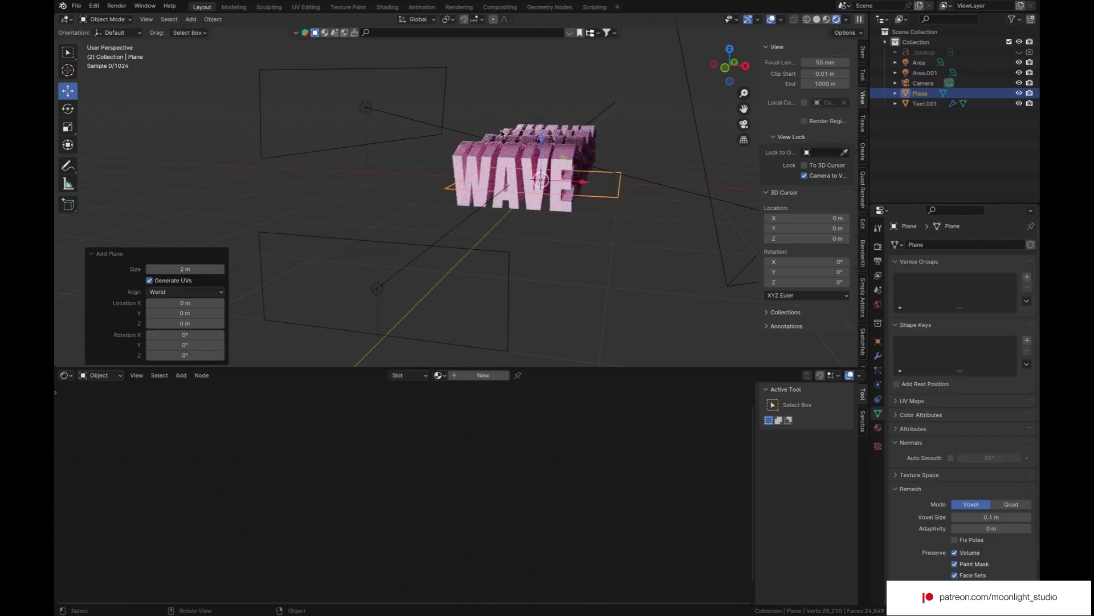
{"action": "left_click_drag", "start_coordinate": [583, 181], "coordinate": [710, 186]}
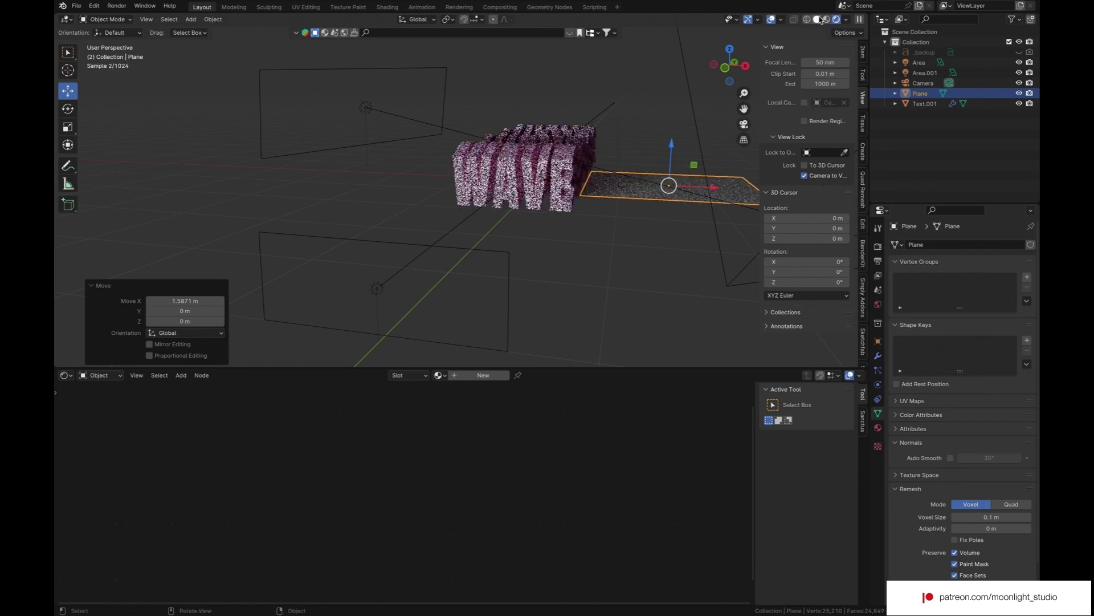
{"action": "key", "text": "shift+z"}
{"action": "left_click", "coordinate": [746, 66]}
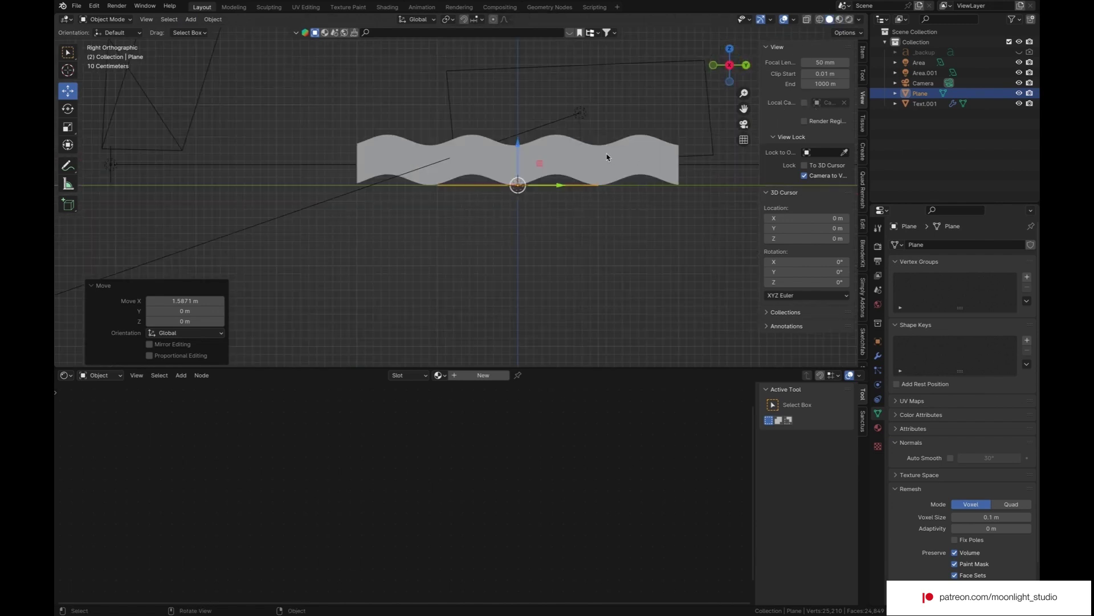
- Rotate the plane 90° around Y so it stands upright
{"action": "left_click", "coordinate": [67, 108]}
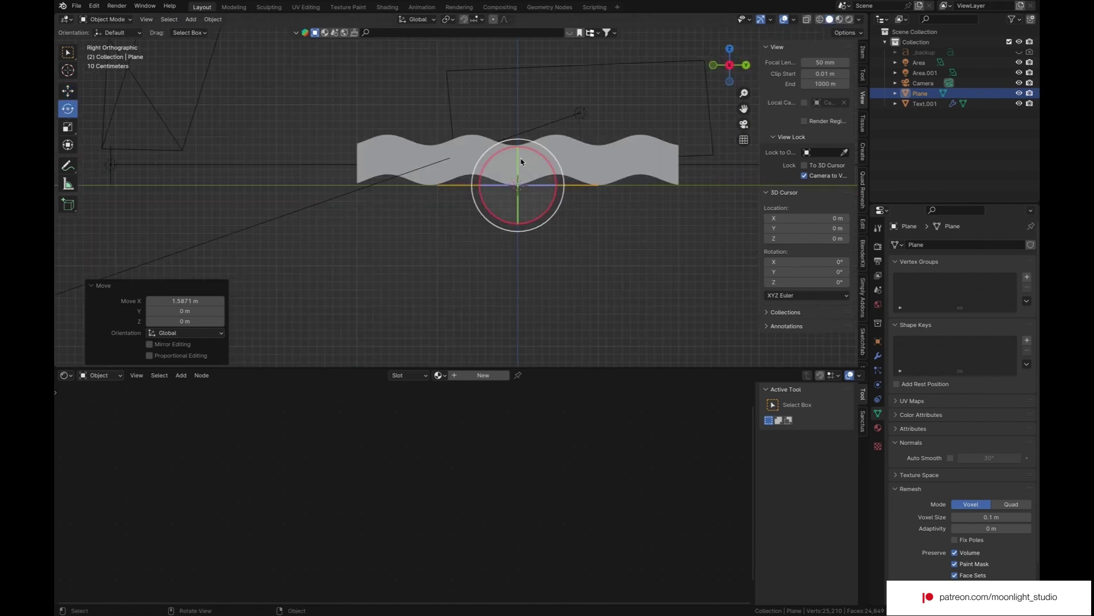
{"action": "left_click_drag", "start_coordinate": [517, 162], "coordinate": [513, 185]}
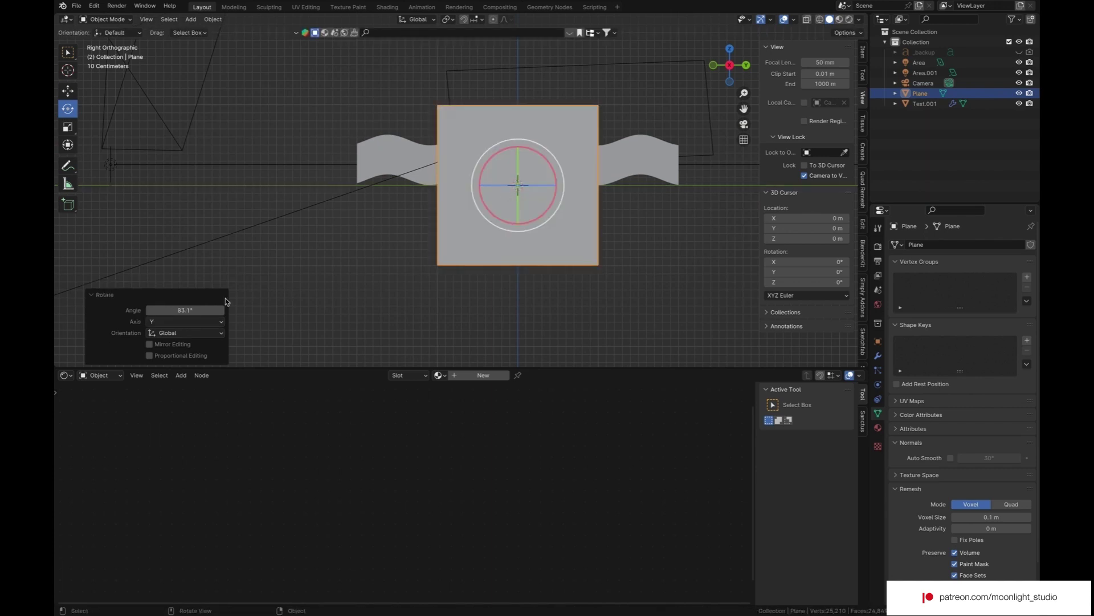
{"action": "left_click", "coordinate": [206, 310]}
{"action": "type", "text": "90"}
{"action": "key", "text": "Return"}
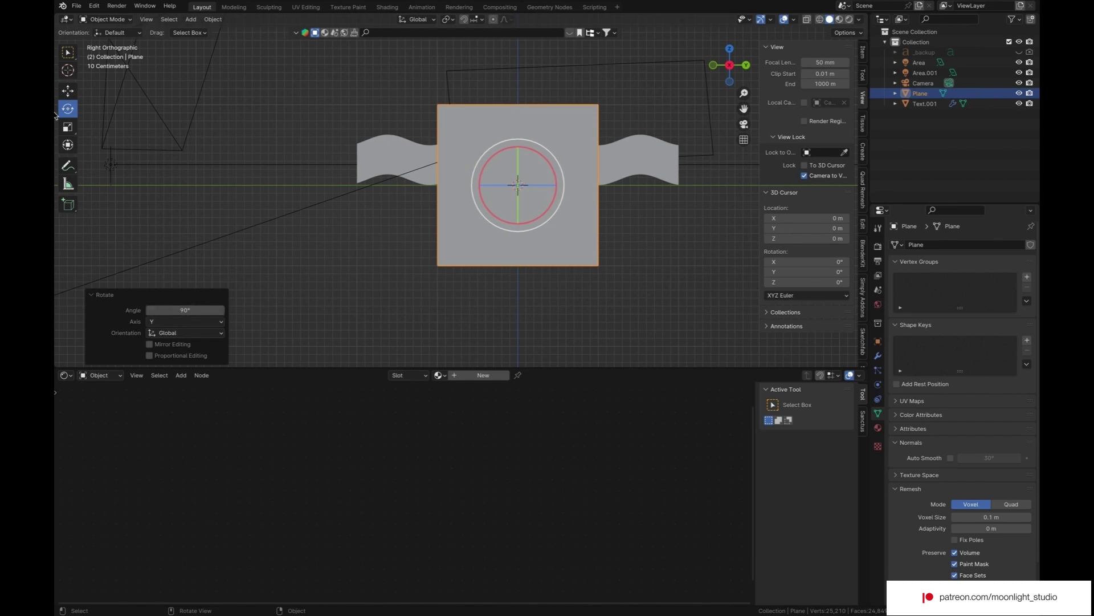
- Stretch the plane along Y, shrink it on Z, and preview through the camera in Rendered mode
{"action": "left_click", "coordinate": [67, 127]}
{"action": "left_click_drag", "start_coordinate": [557, 186], "coordinate": [595, 181]}
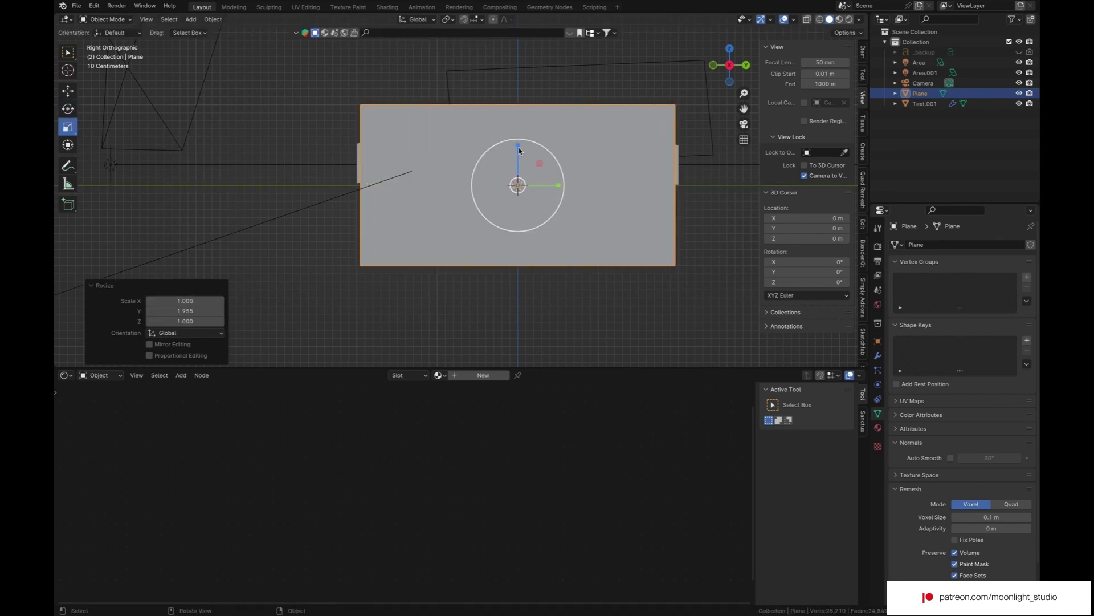
{"action": "mouse_move", "coordinate": [519, 149]}
{"action": "left_mouse_down"}
{"action": "mouse_move", "coordinate": [519, 163]}
{"action": "mouse_move", "coordinate": [512, 141]}
{"action": "left_mouse_up"}
{"action": "left_click", "coordinate": [64, 90]}
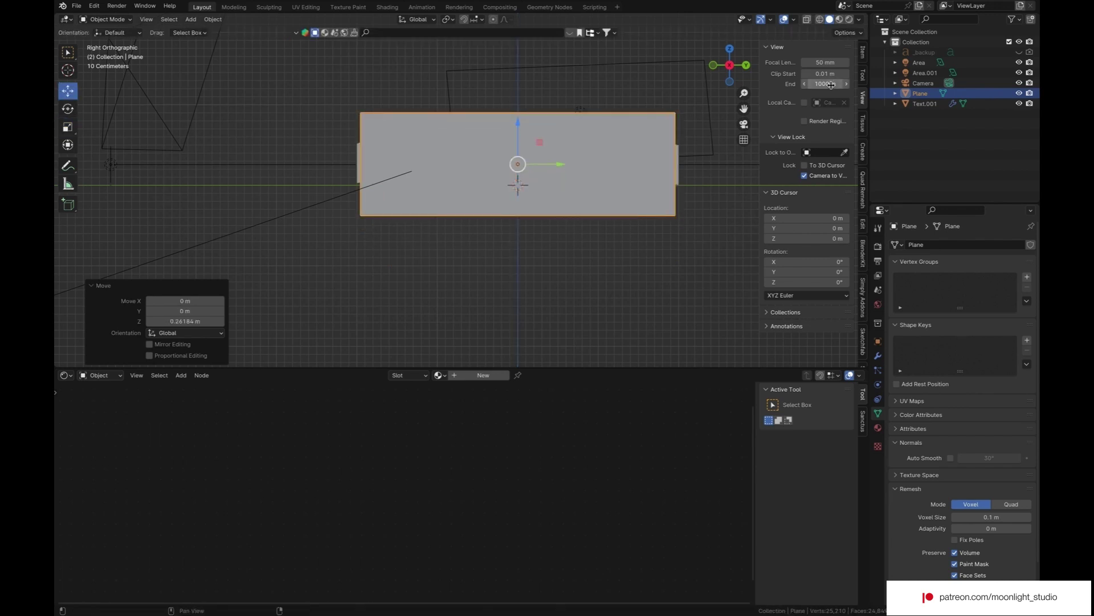
{"action": "left_click", "coordinate": [744, 124]}
{"action": "left_click", "coordinate": [849, 19]}
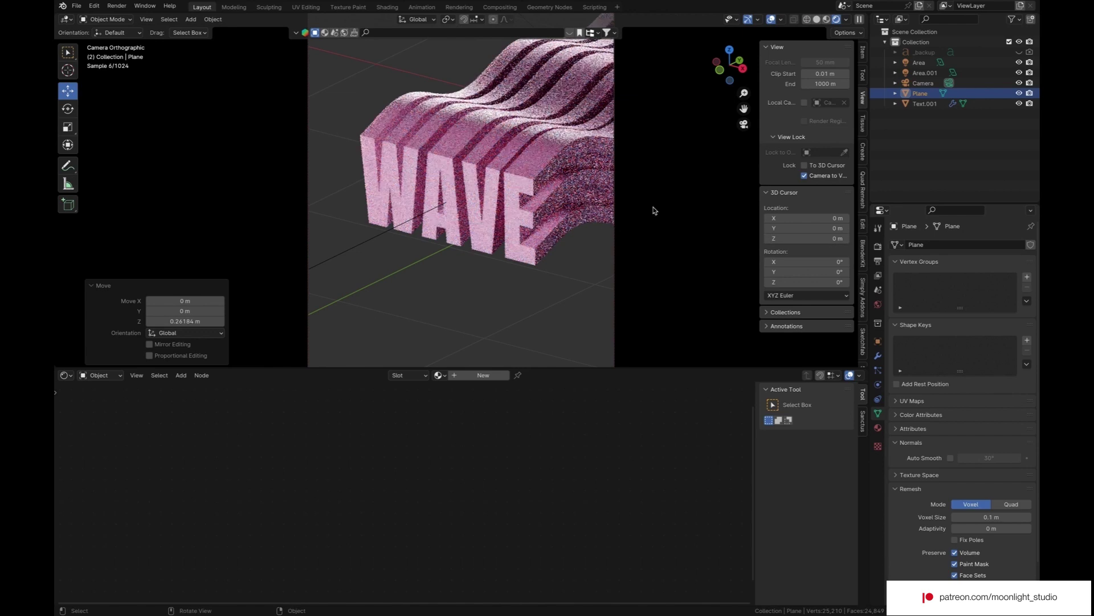
- Drop the WAVE text's subsurface weight to 0 and toggle the plane's visibility to compare lighting
{"action": "left_click", "coordinate": [608, 217]}
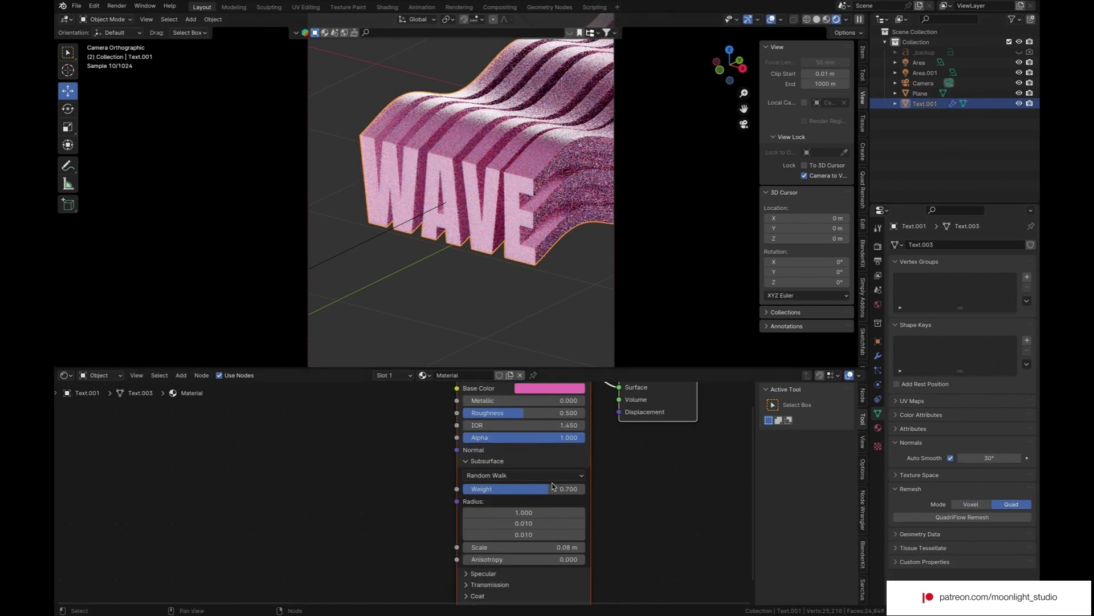
{"action": "left_click_drag", "start_coordinate": [561, 490], "coordinate": [490, 489]}
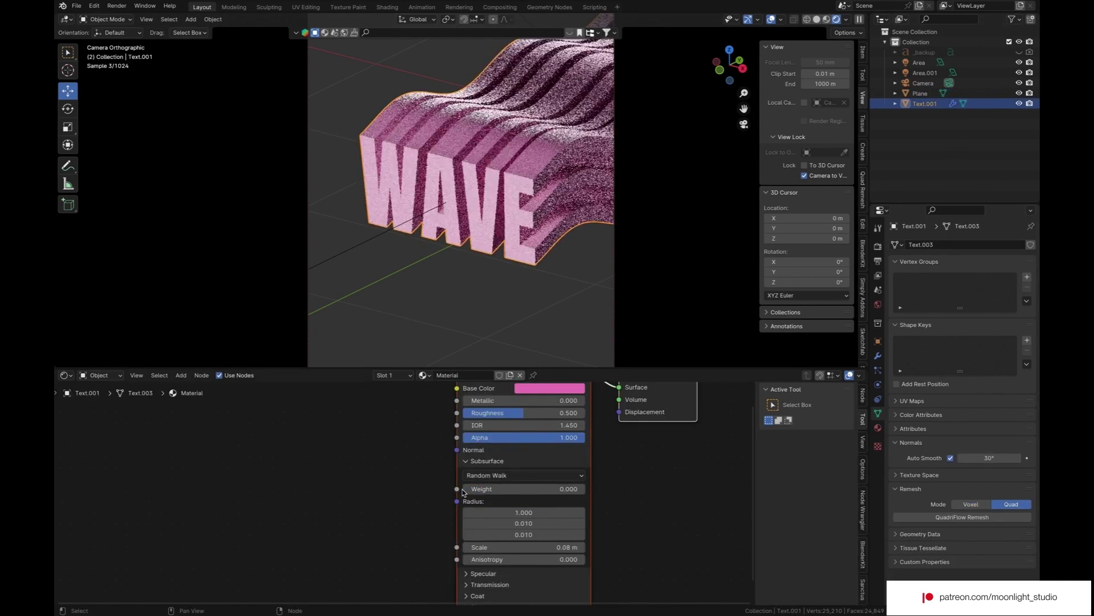
{"action": "left_click", "coordinate": [1019, 94]}
{"action": "left_click", "coordinate": [1019, 93]}
{"action": "left_click", "coordinate": [1019, 94]}
{"action": "left_click", "coordinate": [1019, 94]}
- Give the Plane a new material with a dark grey base colour
{"action": "left_click", "coordinate": [935, 94]}
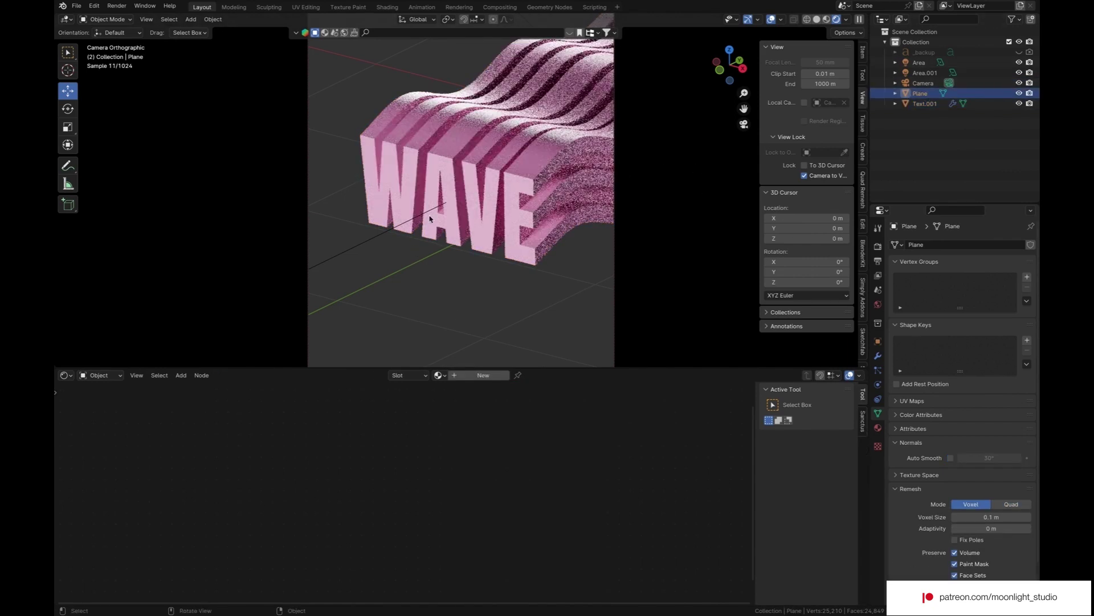
{"action": "left_click", "coordinate": [878, 427]}
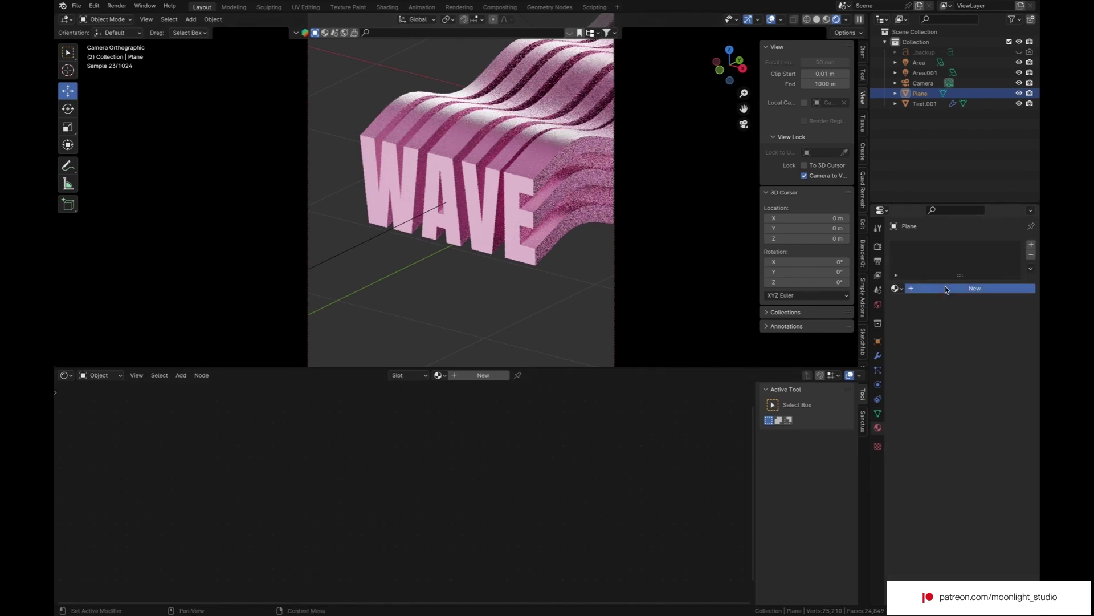
{"action": "left_click", "coordinate": [951, 287]}
{"action": "left_click", "coordinate": [998, 354]}
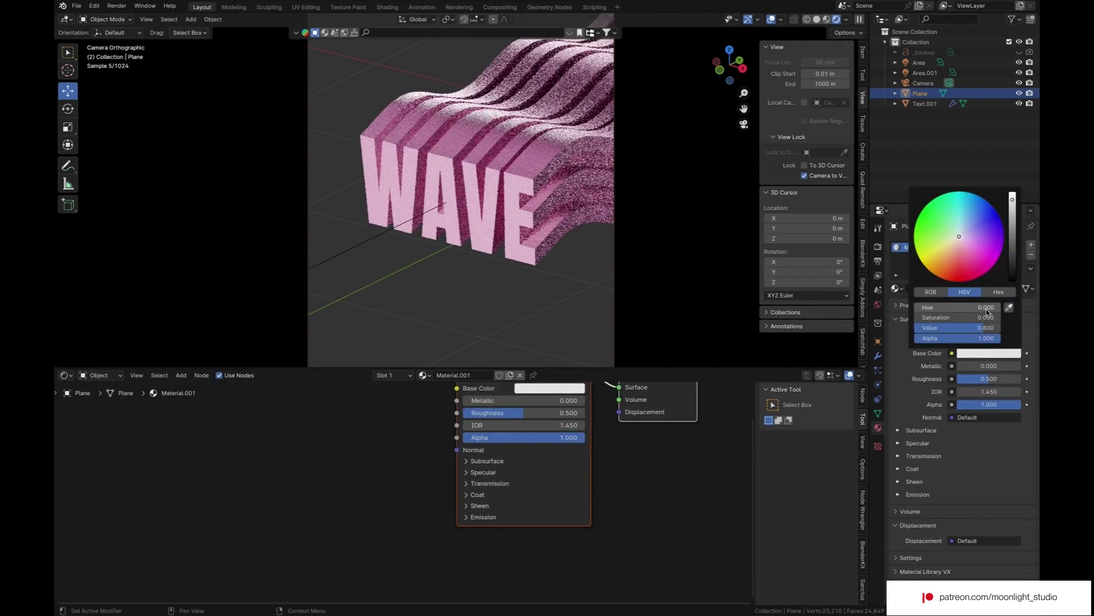
{"action": "left_click_drag", "start_coordinate": [986, 327], "coordinate": [951, 327]}
{"action": "left_click_drag", "start_coordinate": [1011, 255], "coordinate": [1013, 245]}
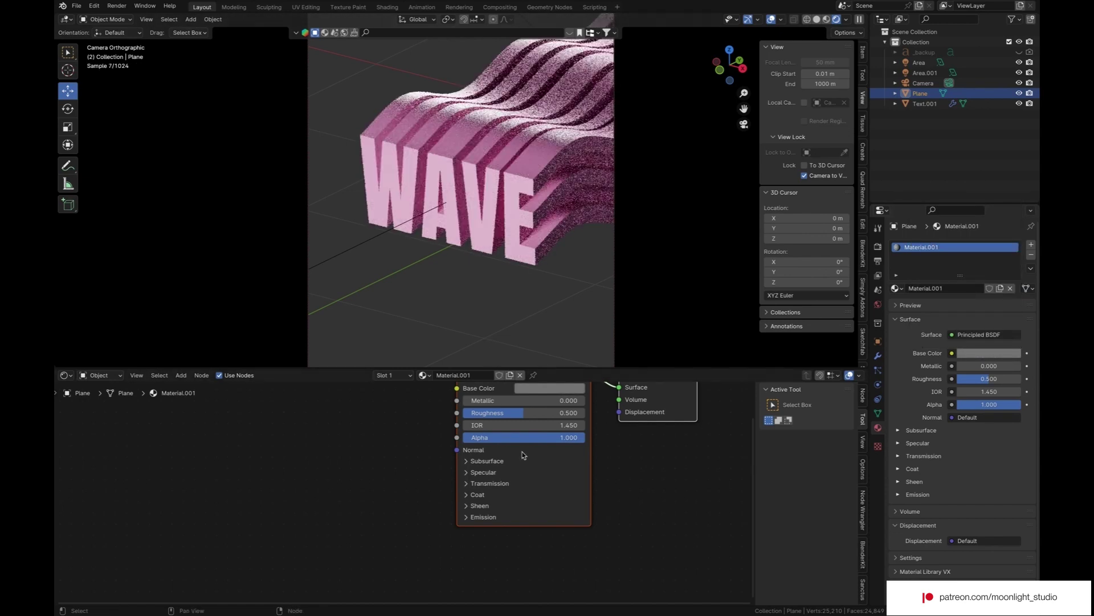
- Set the WAVE text's subsurface weight to 0.5
{"action": "left_click", "coordinate": [574, 223]}
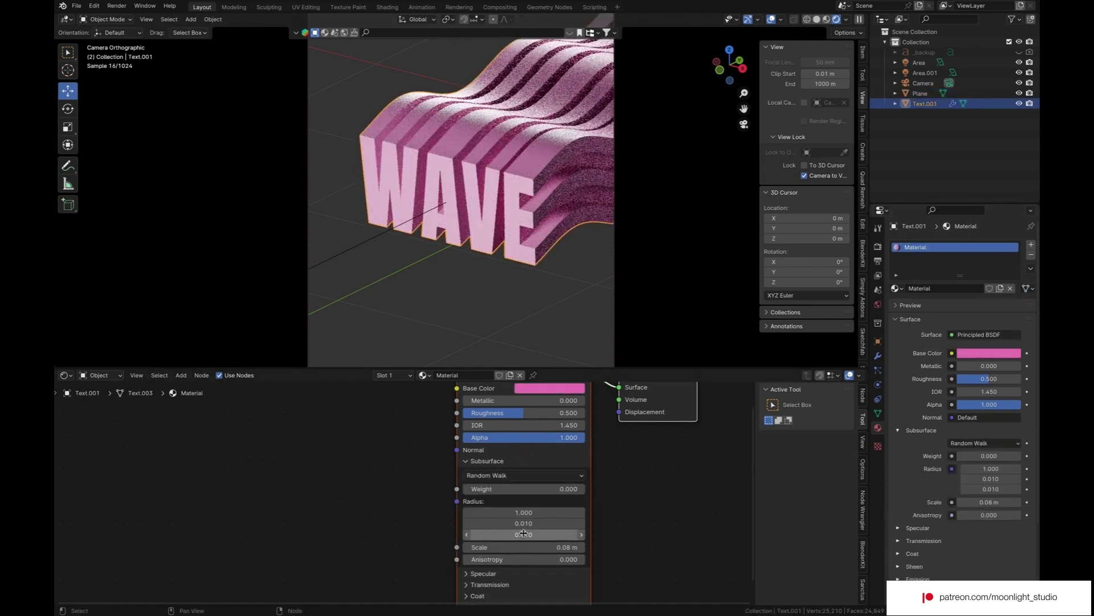
{"action": "left_click", "coordinate": [537, 489]}
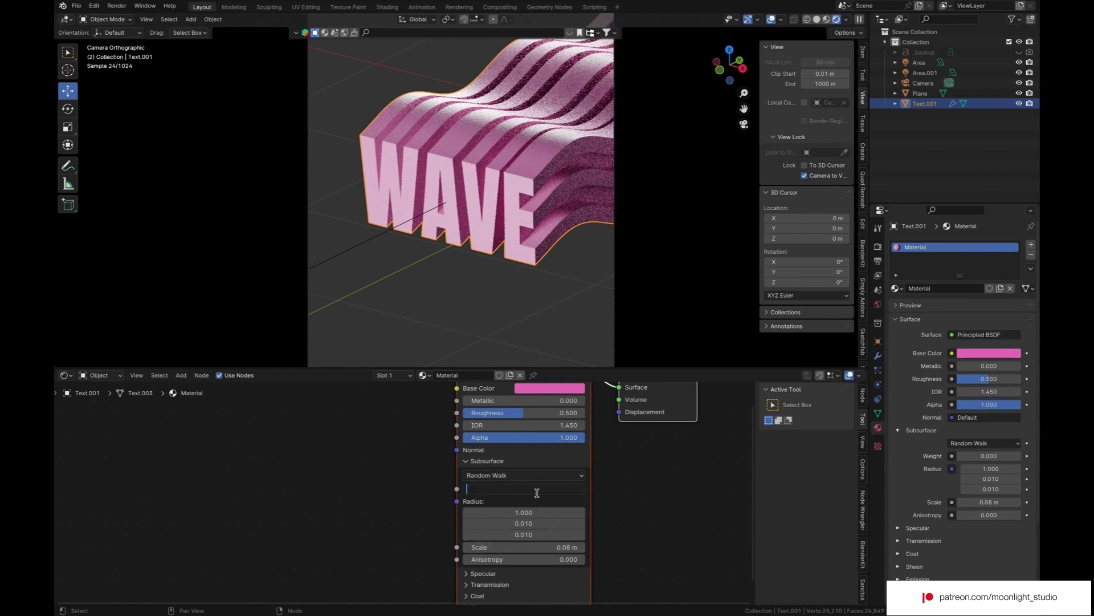
{"action": "type", "text": "0.5"}
{"action": "key", "text": "Return"}
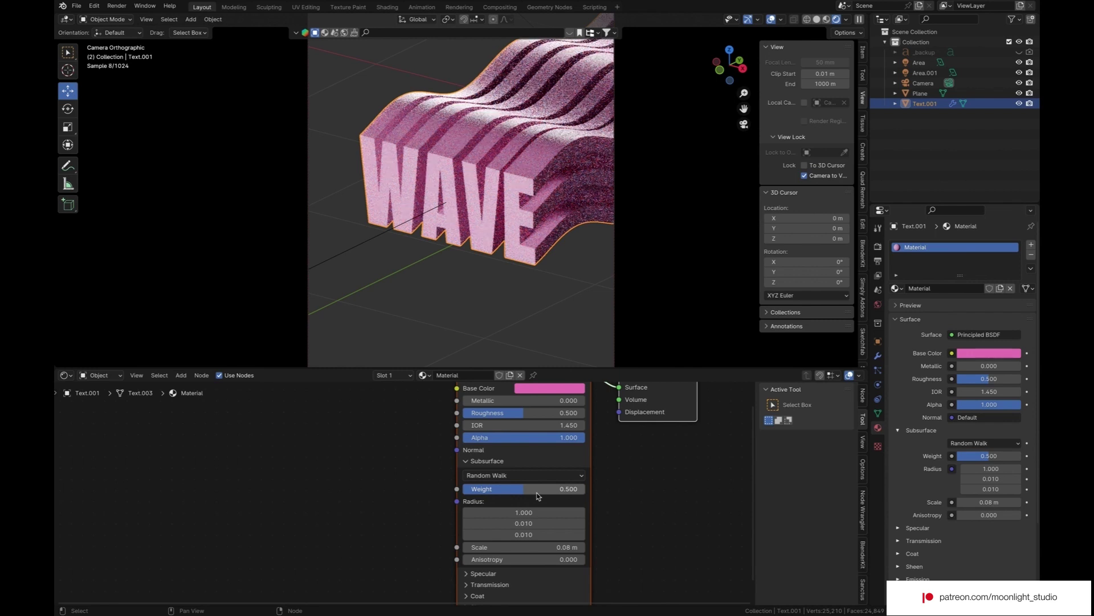
- Try the Punchy colour management look and hide viewport overlays and gizmos
{"action": "left_click", "coordinate": [878, 247]}
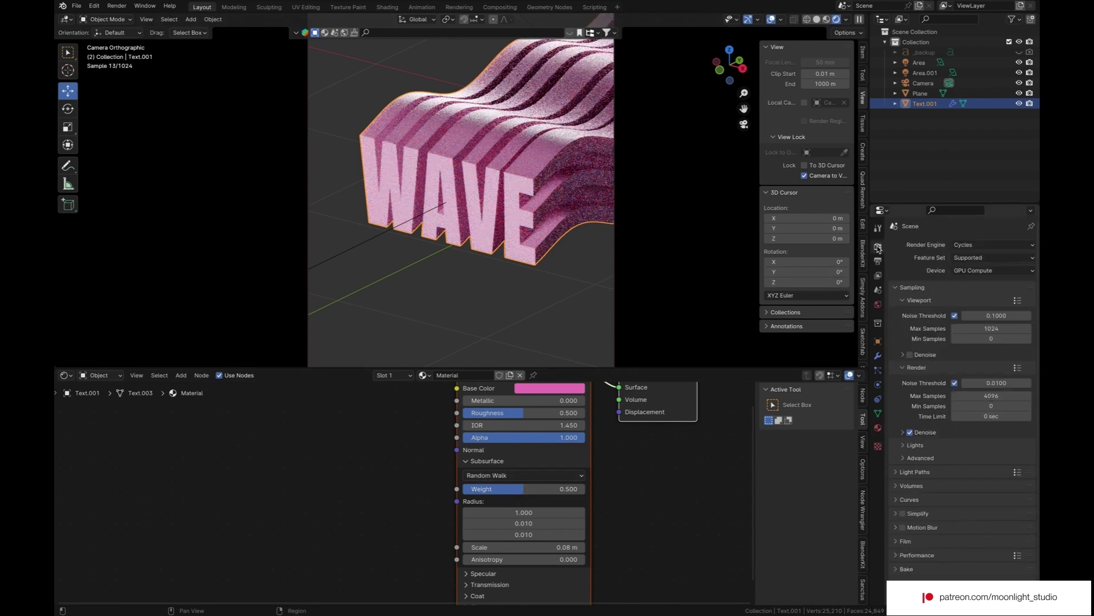
{"action": "scroll", "coordinate": [902, 432], "scroll_direction": "down", "scroll_amount": 1}
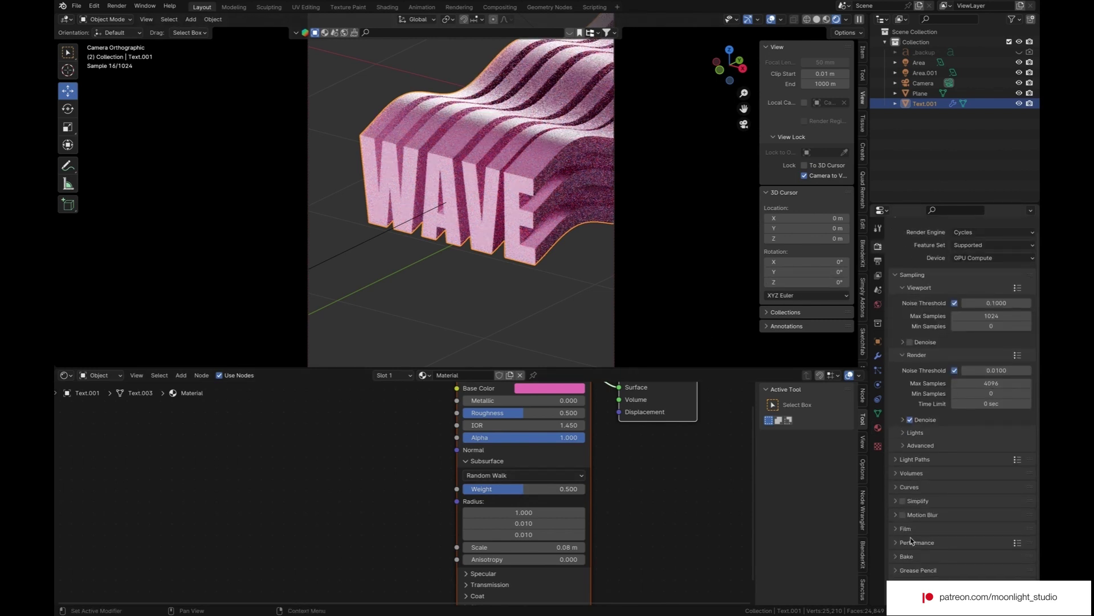
{"action": "scroll", "coordinate": [963, 399], "scroll_direction": "down", "scroll_amount": 5}
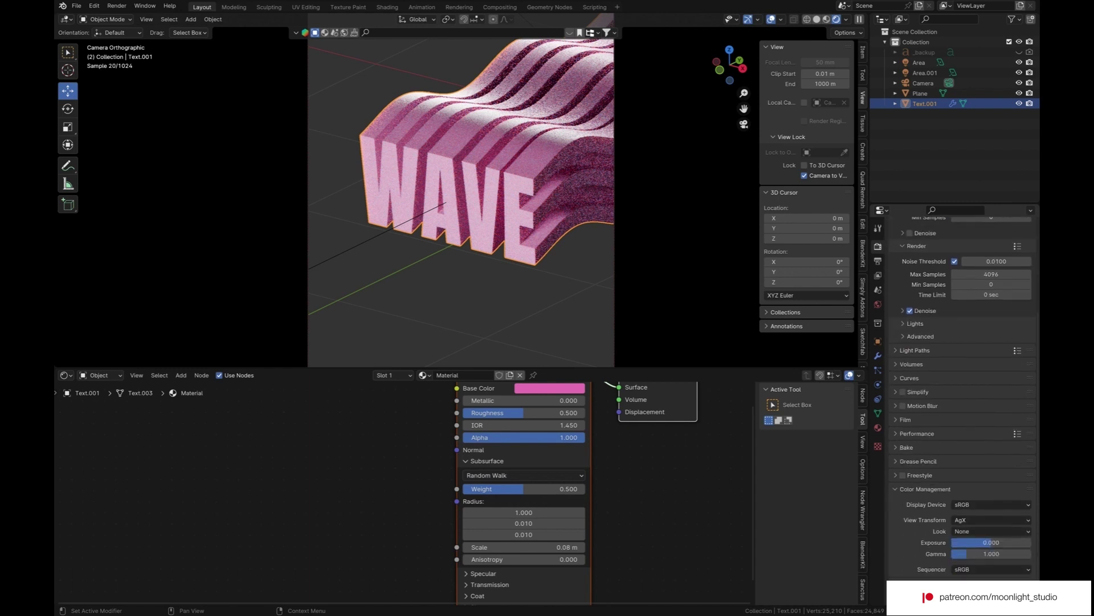
{"action": "left_click", "coordinate": [973, 530]}
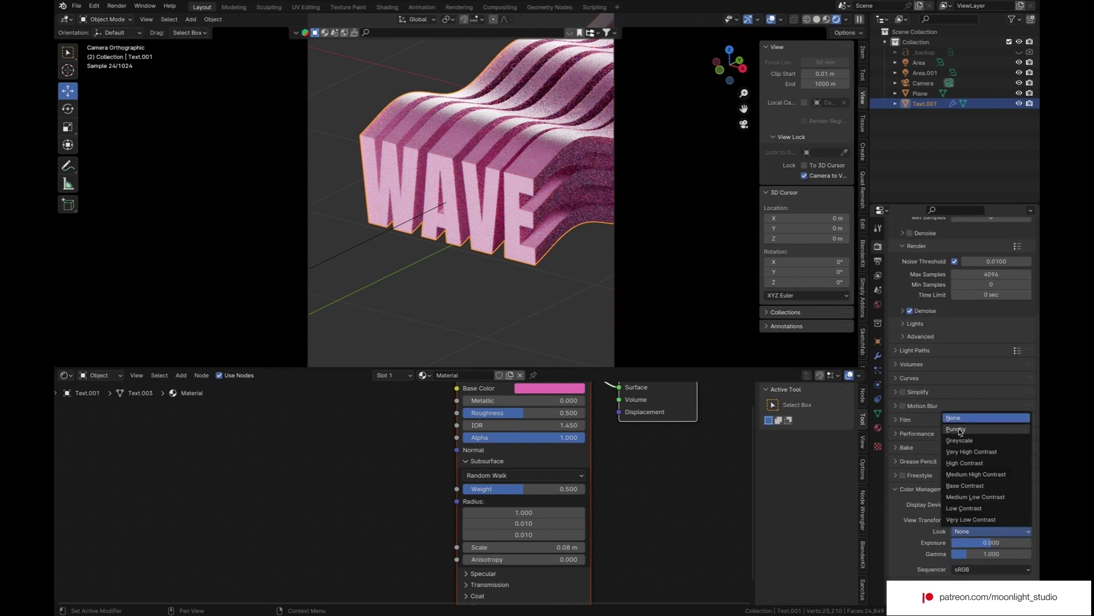
{"action": "left_click", "coordinate": [977, 530]}
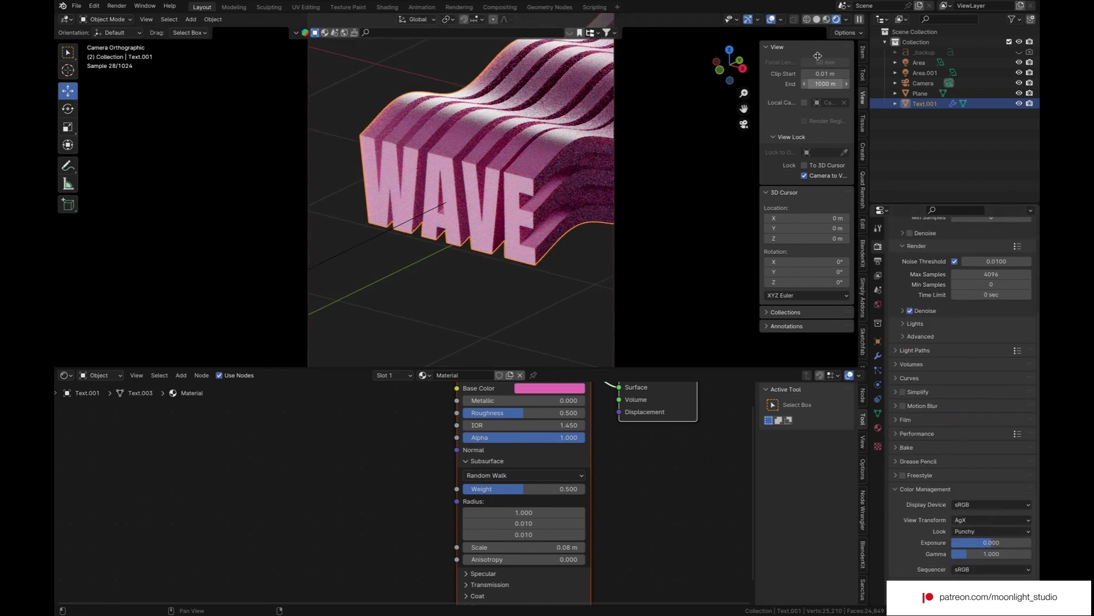
{"action": "left_click", "coordinate": [771, 21]}
{"action": "left_click", "coordinate": [750, 20]}
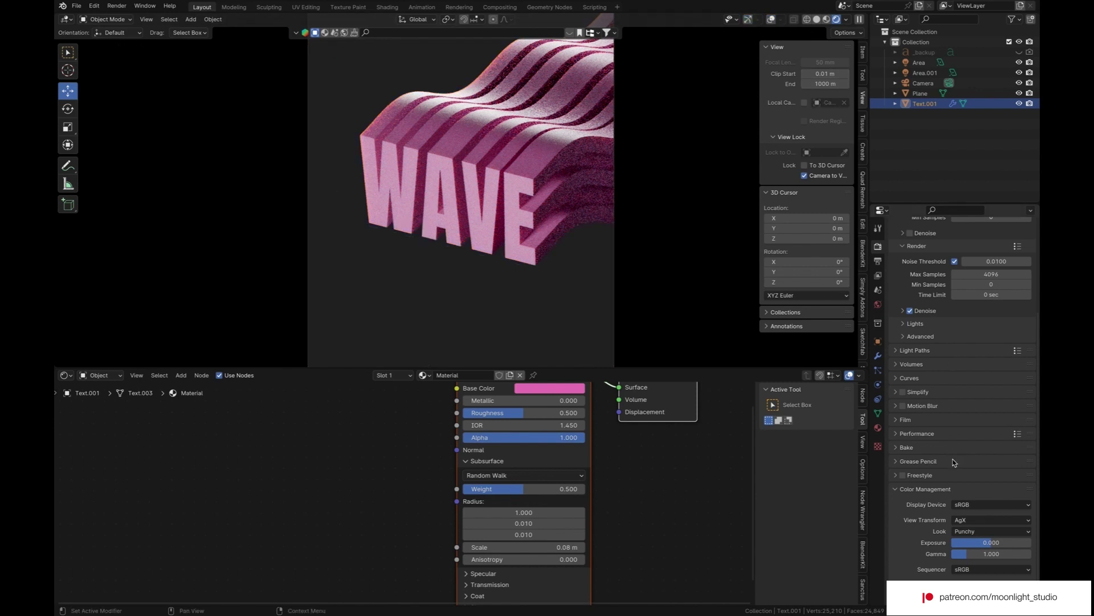
- Enable transparent Film and choose the Very High Contrast look with the AgX view transform
{"action": "left_click", "coordinate": [906, 419]}
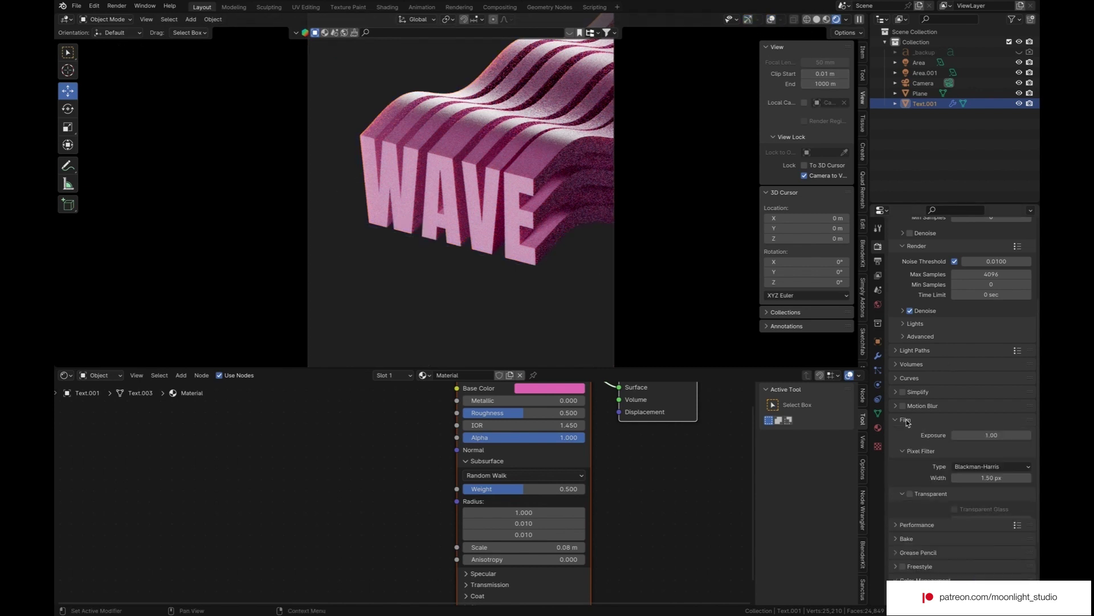
{"action": "left_click", "coordinate": [910, 492]}
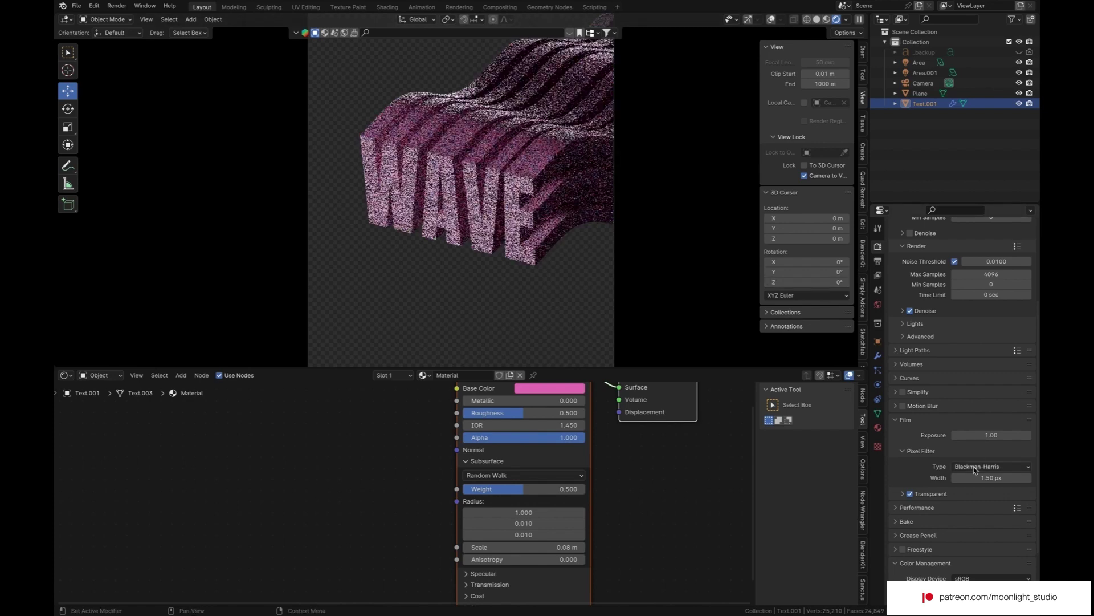
{"action": "scroll", "coordinate": [974, 470], "scroll_direction": "down", "scroll_amount": 3}
{"action": "left_click", "coordinate": [963, 531]}
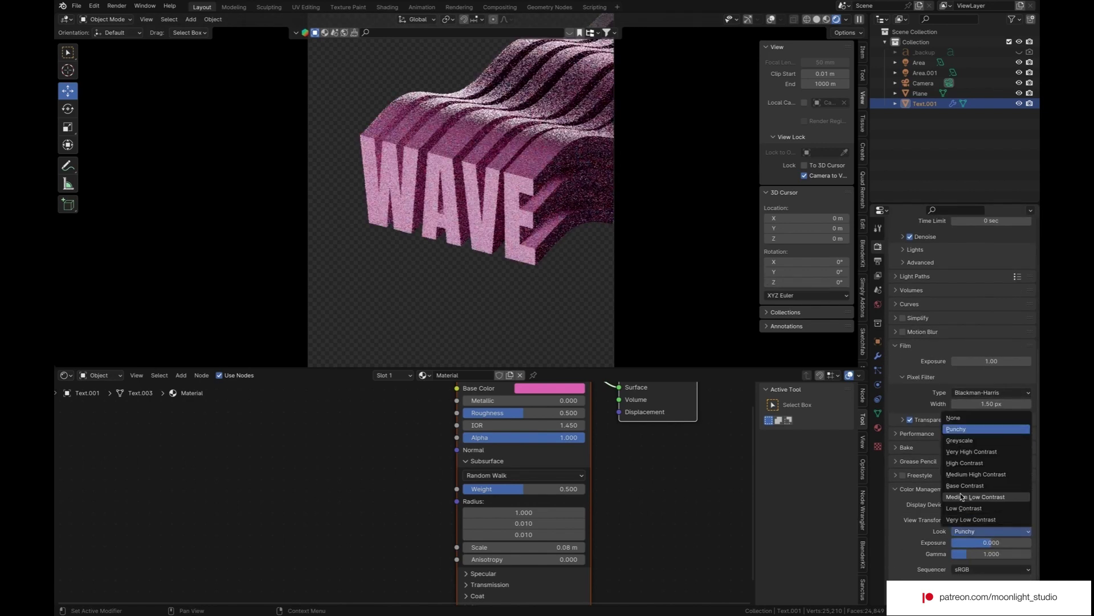
{"action": "left_click", "coordinate": [960, 454]}
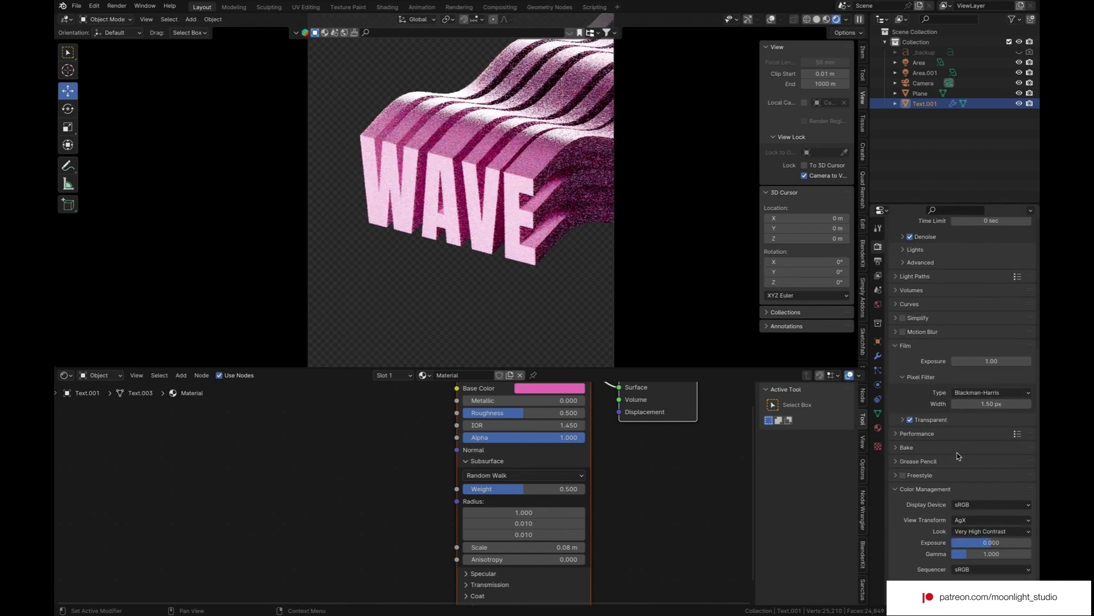
{"action": "left_click", "coordinate": [982, 517]}
{"action": "left_click", "coordinate": [983, 556]}
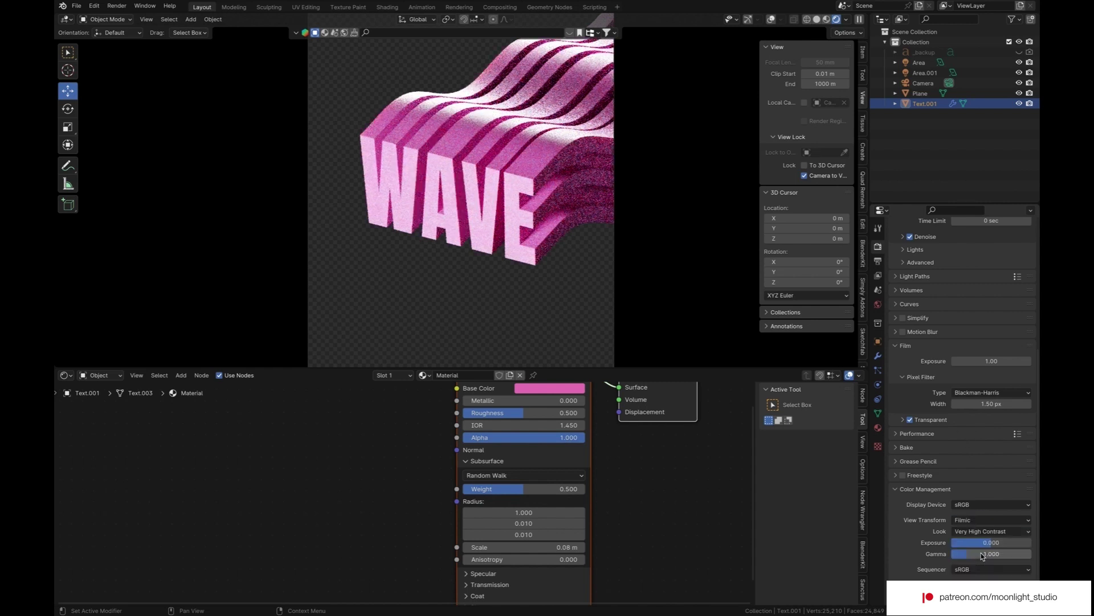
{"action": "left_click", "coordinate": [965, 520]}
{"action": "left_click", "coordinate": [973, 546]}
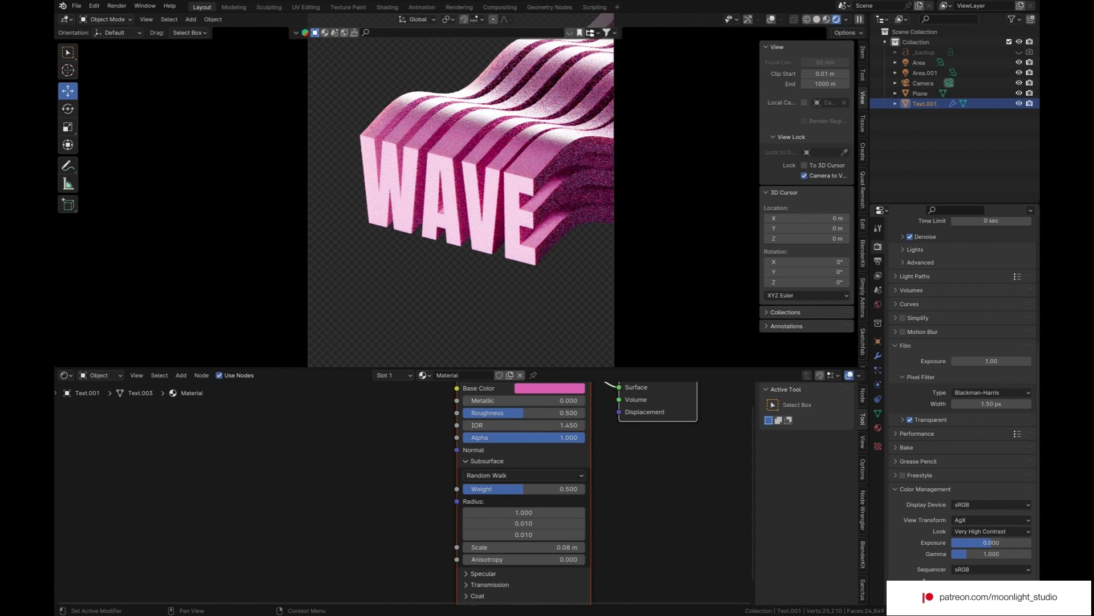
- Set colour management exposure to -0.2 and gamma to 0.7, then deselect everything
{"action": "scroll", "coordinate": [924, 579], "scroll_direction": "down", "scroll_amount": 1}
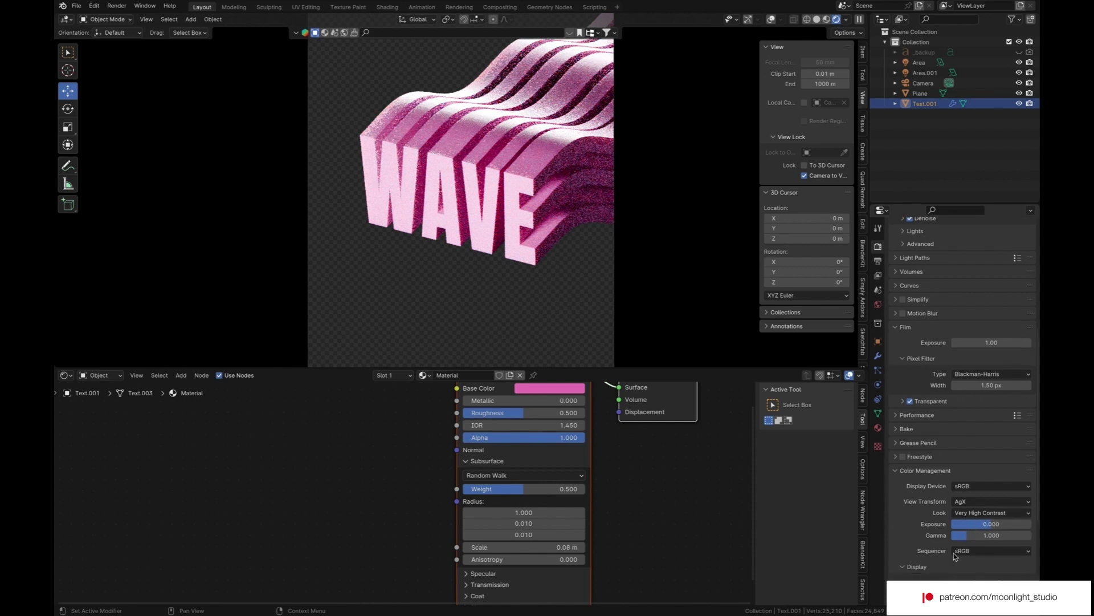
{"action": "left_click", "coordinate": [999, 524]}
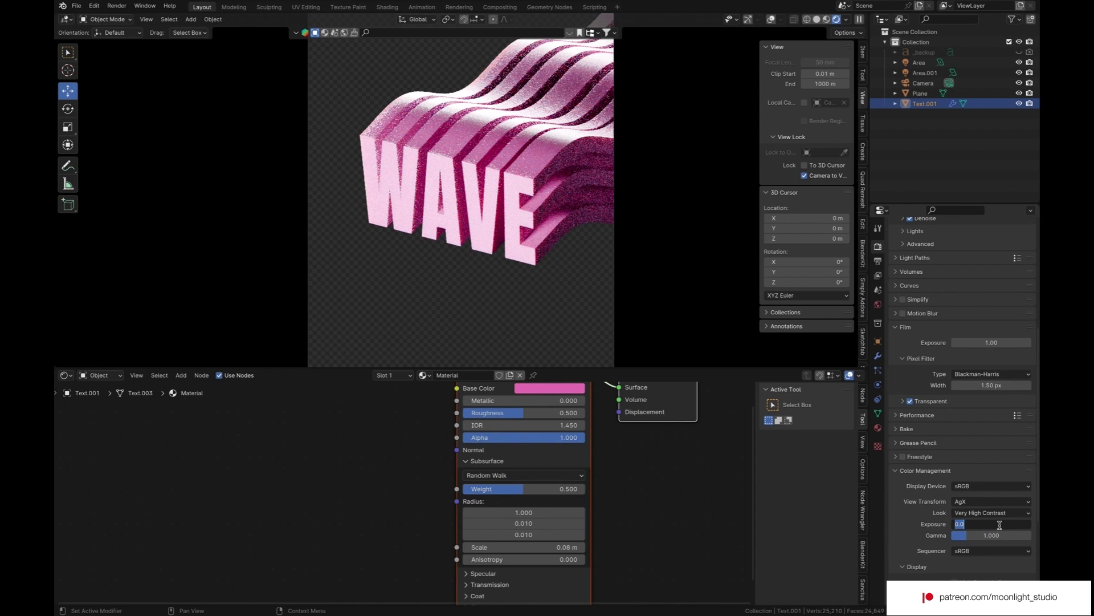
{"action": "type", "text": "-0.2"}
{"action": "key", "text": "Return"}
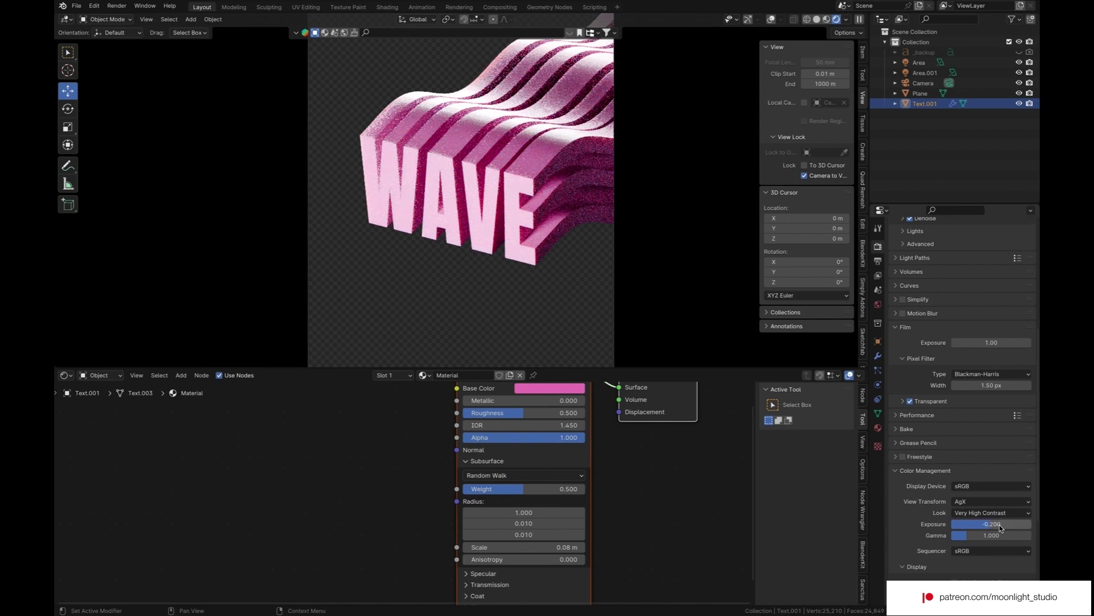
{"action": "left_click", "coordinate": [998, 536]}
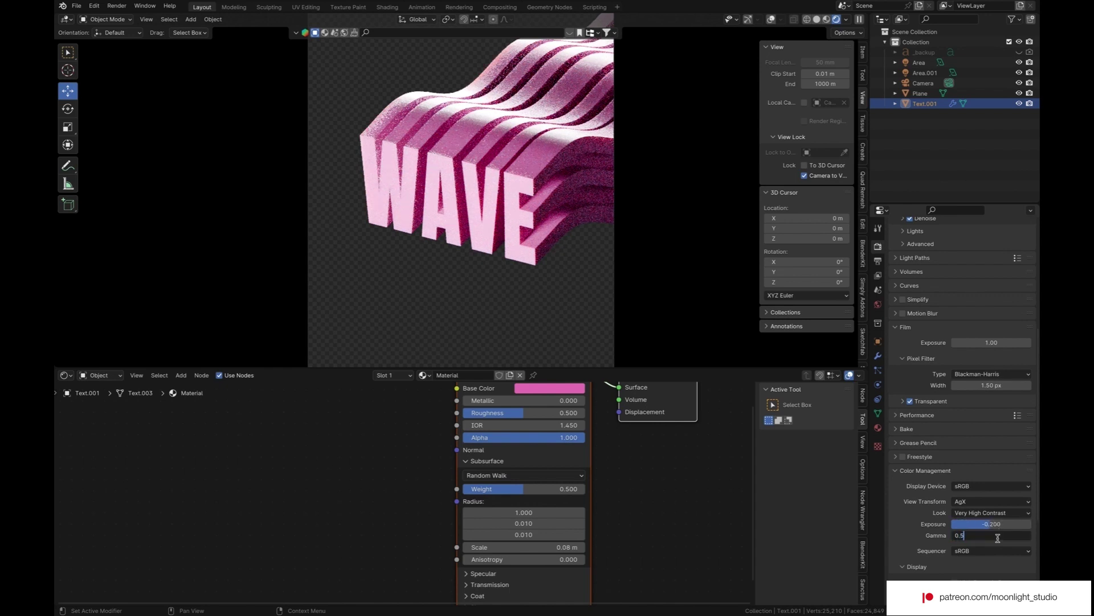
{"action": "type", "text": "0.5"}
{"action": "key", "text": "ctrl+a"}
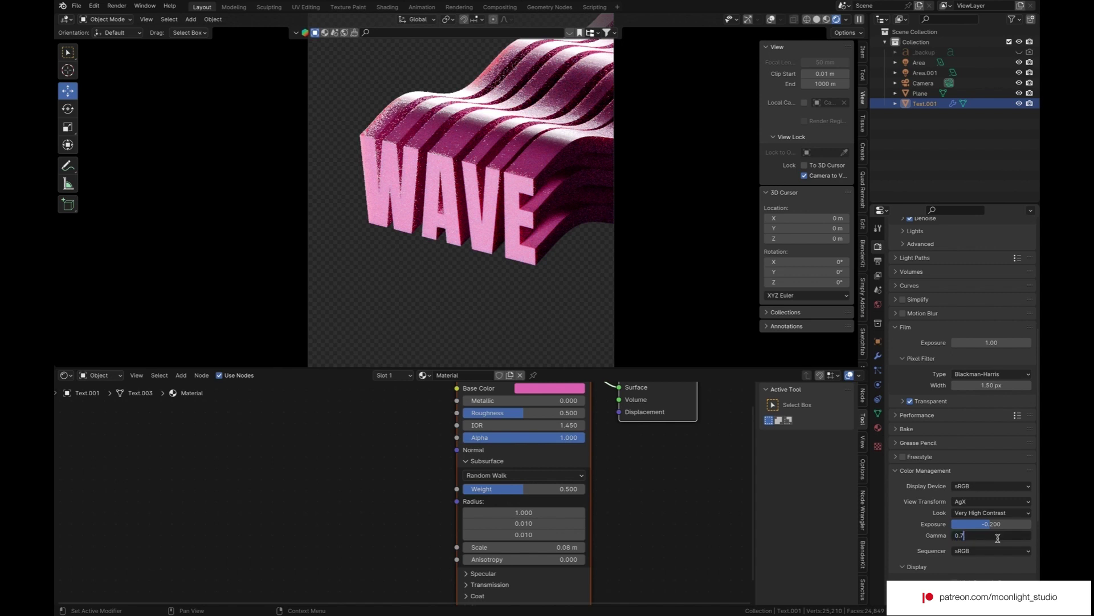
{"action": "type", "text": "0.7"}
{"action": "key", "text": "Return"}
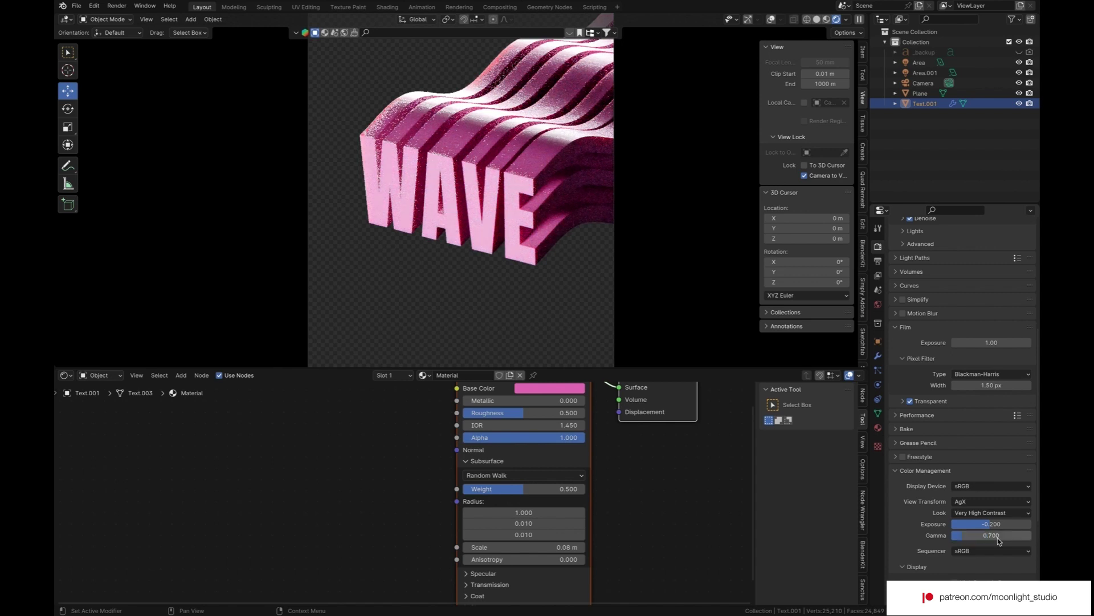
{"action": "left_click", "coordinate": [591, 321]}
- Select Text.001, the pink WAVE text, in the viewport
{"action": "left_click", "coordinate": [528, 244]}
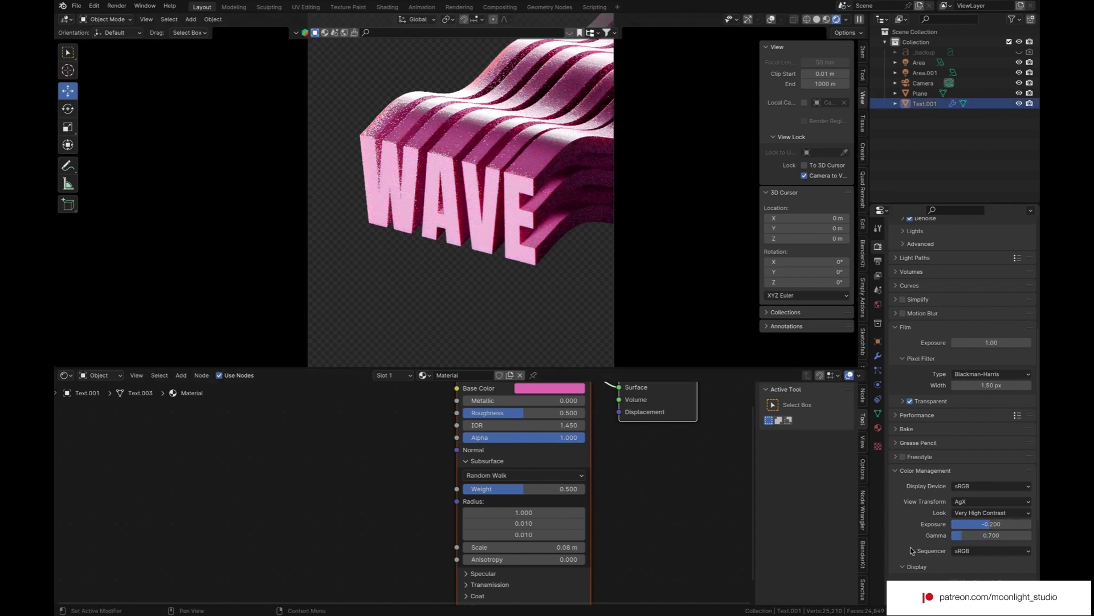